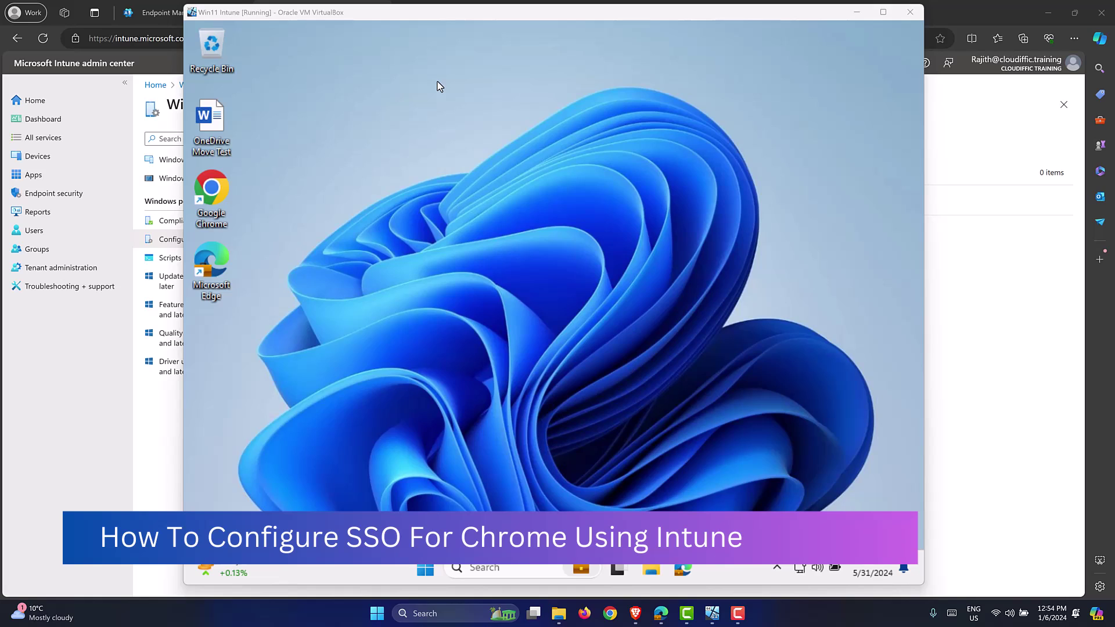
# Launch Microsoft Edge from the desktop of the Win11 Intune virtual machine
pyautogui.moveTo(533, 17); pyautogui.dragTo(531, 19)
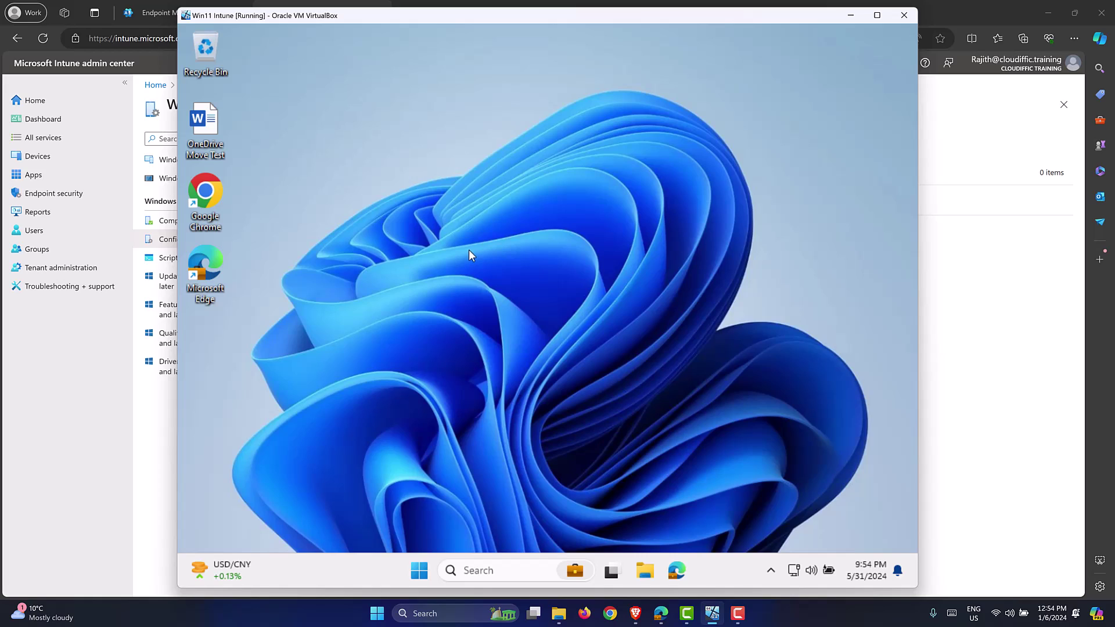
pyautogui.doubleClick(213, 283)
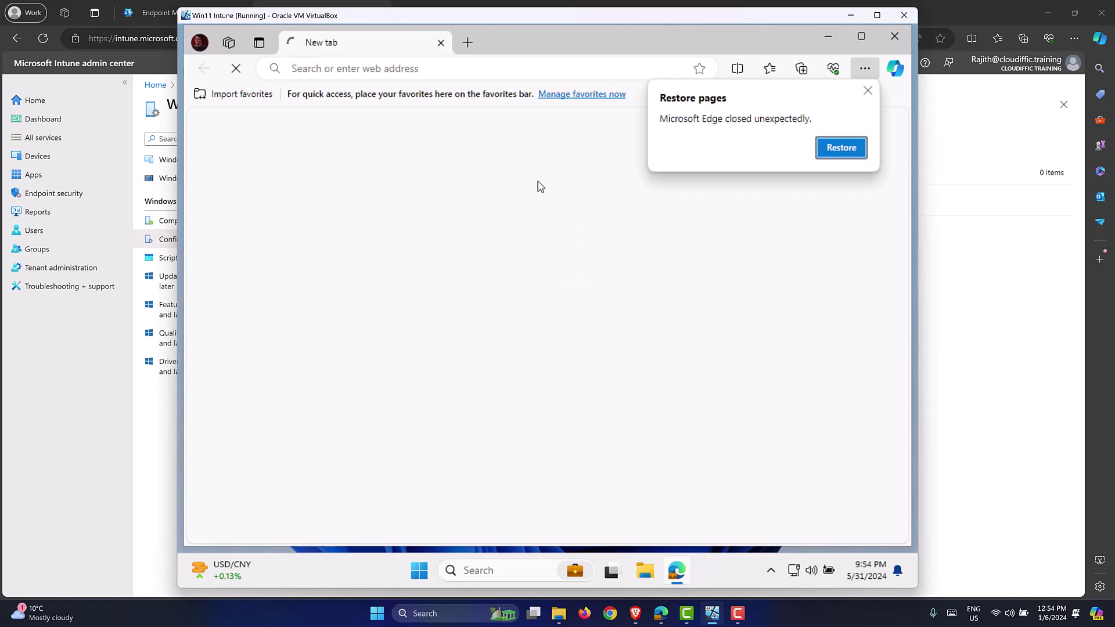
# Dismiss the restore-pages prompt, close the extra tab and load google.com in the VM
pyautogui.click(867, 93)
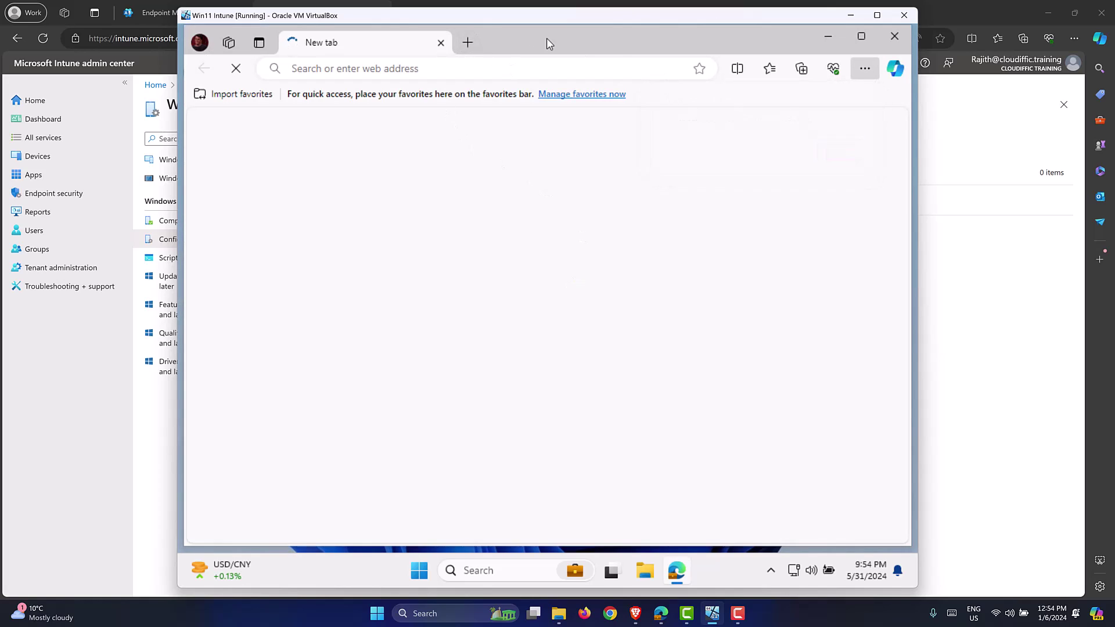
pyautogui.click(467, 42)
pyautogui.click(441, 43)
pyautogui.write('google.com')
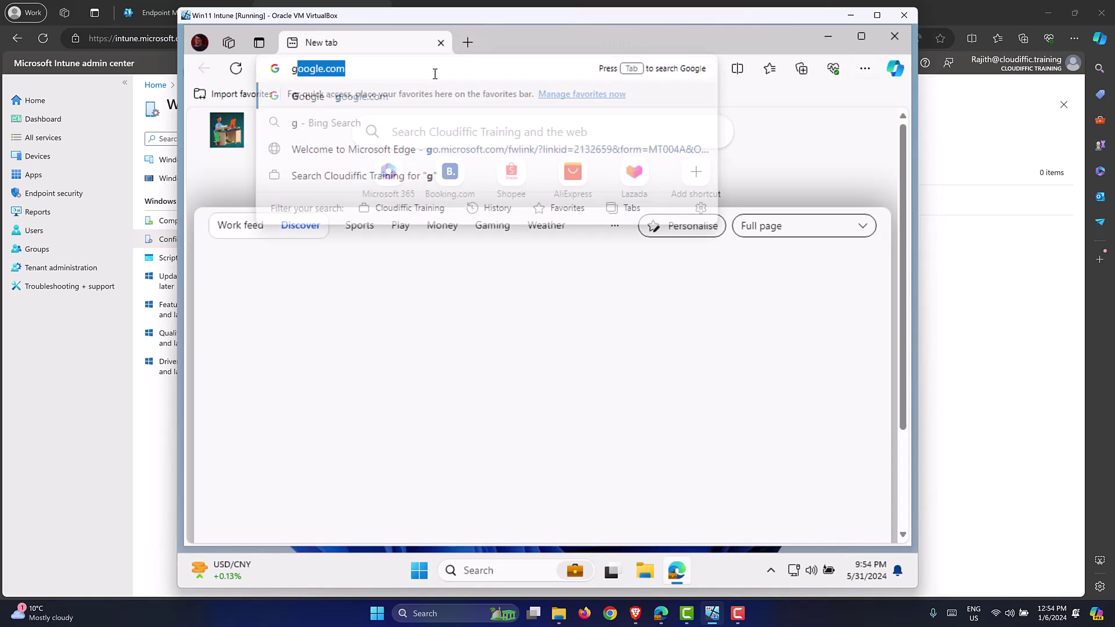
pyautogui.press('Return')
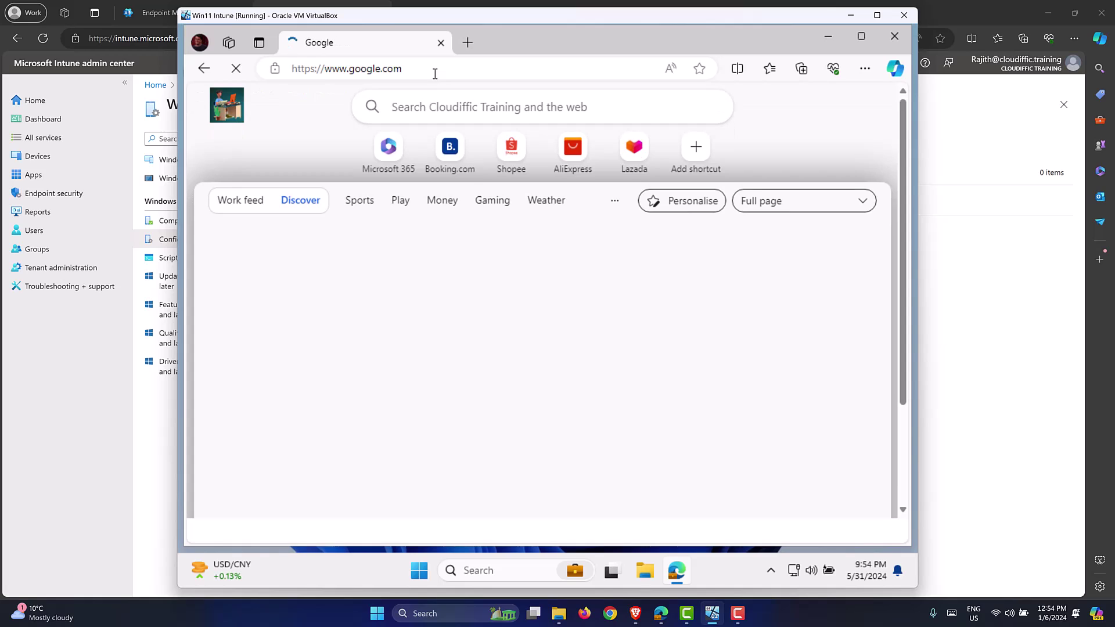
# Go to office.com to reach the signed-in Microsoft 365 home page, then open the VM's Start menu
pyautogui.click(434, 73)
pyautogui.write('off')
pyautogui.press('Return')
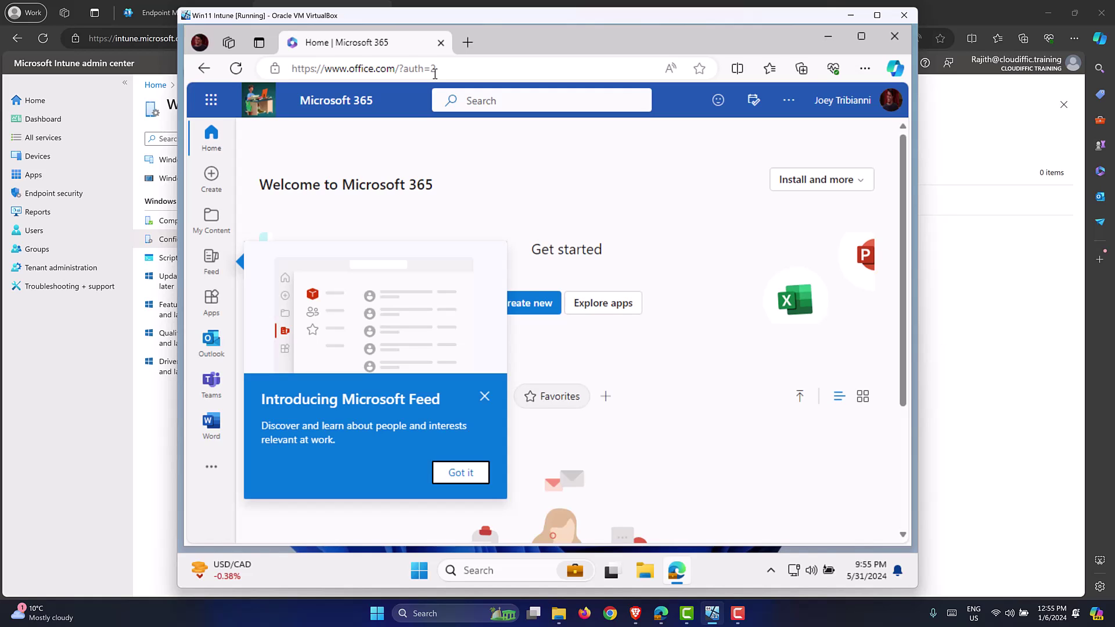
pyautogui.press('super')
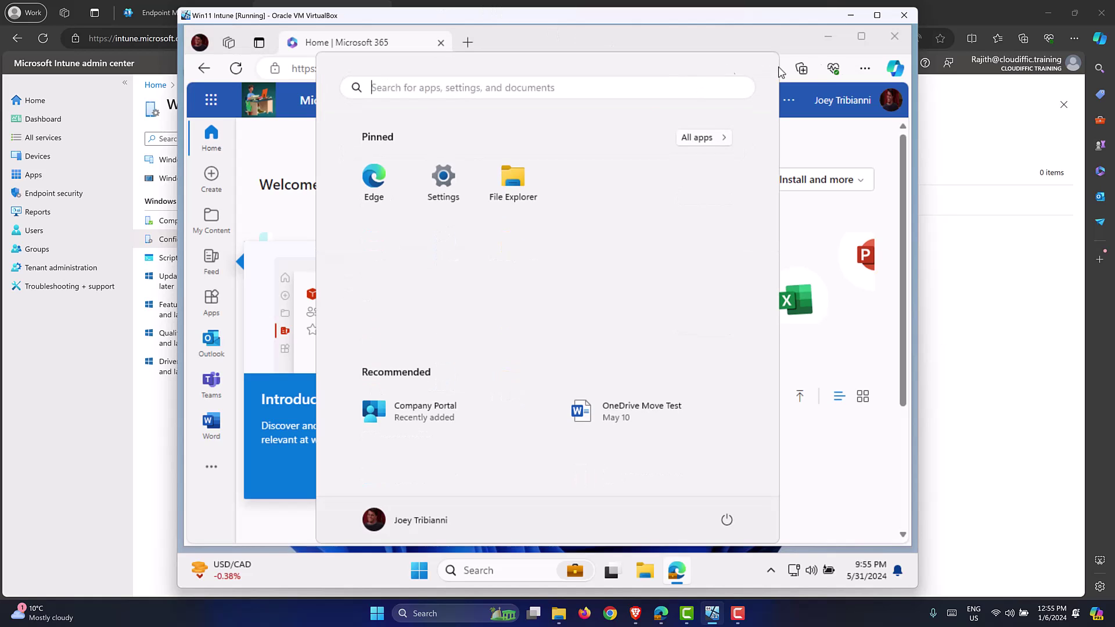
# Close Edge and the Start menu in the VM, then bring the host's Intune admin center forward
pyautogui.click(894, 37)
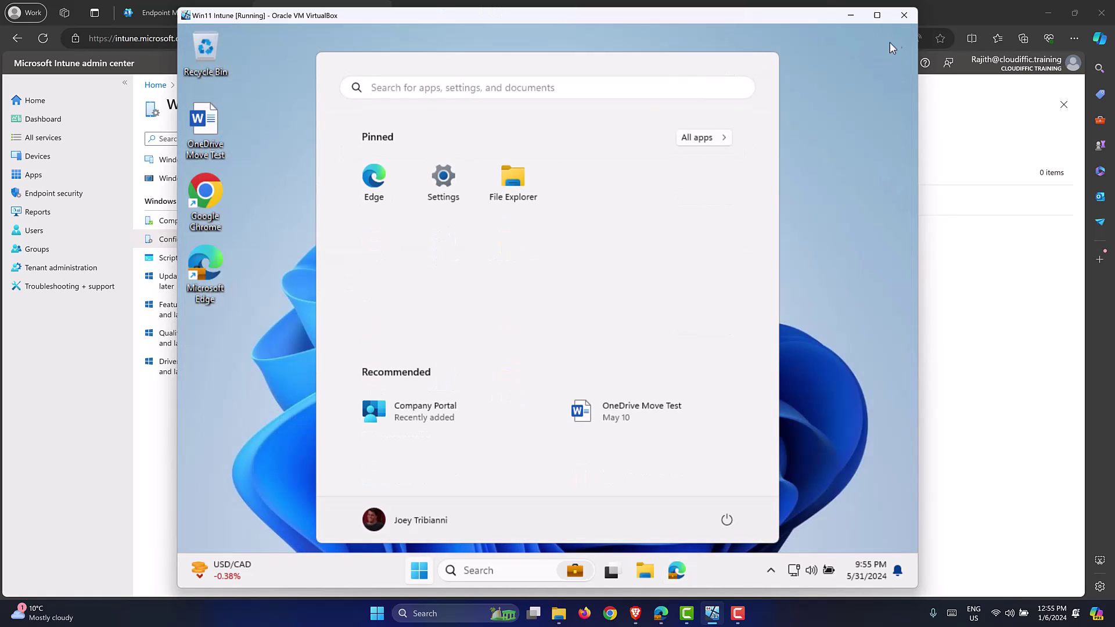
pyautogui.click(241, 266)
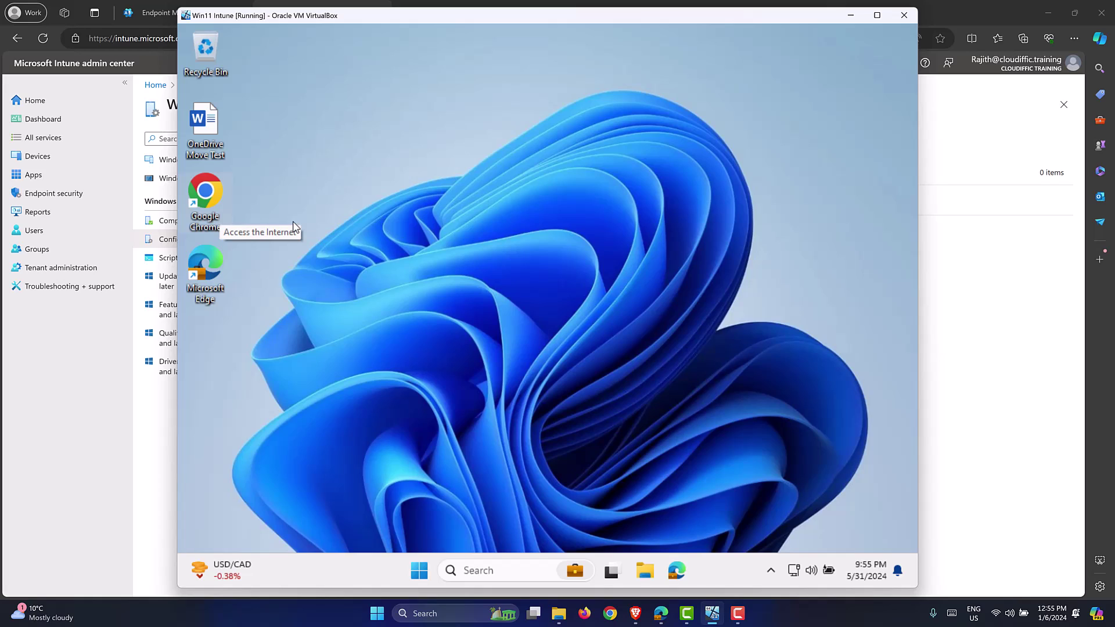
pyautogui.click(965, 123)
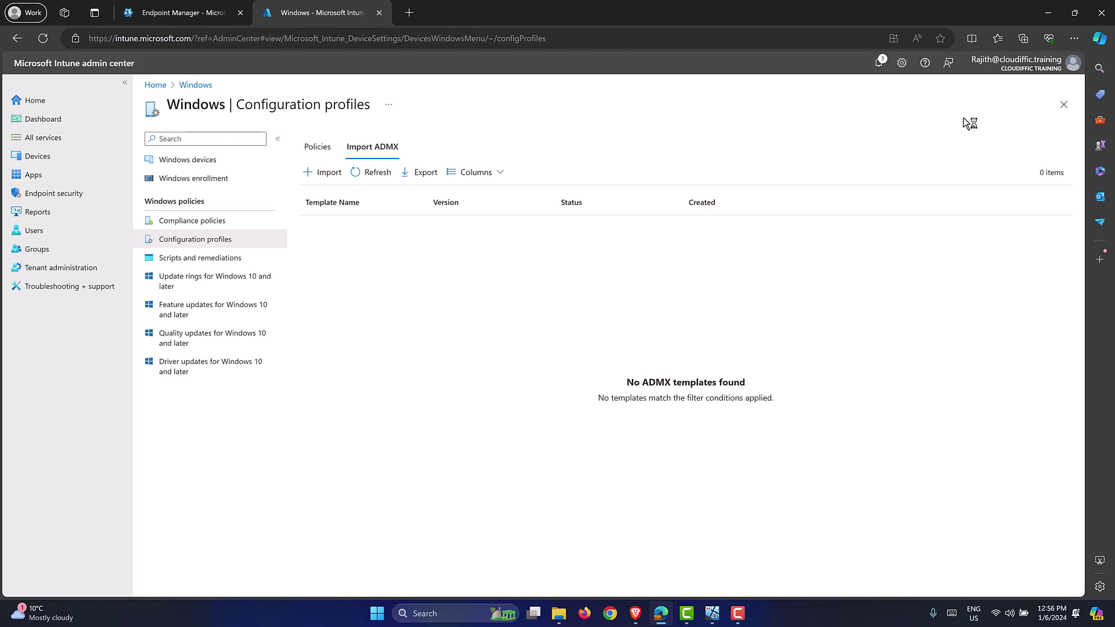
# Search Google for 'chrome enterprise bundle download' in a new browser tab
pyautogui.hotkey('ctrl', 't')
pyautogui.write('goo')
pyautogui.press('Return')
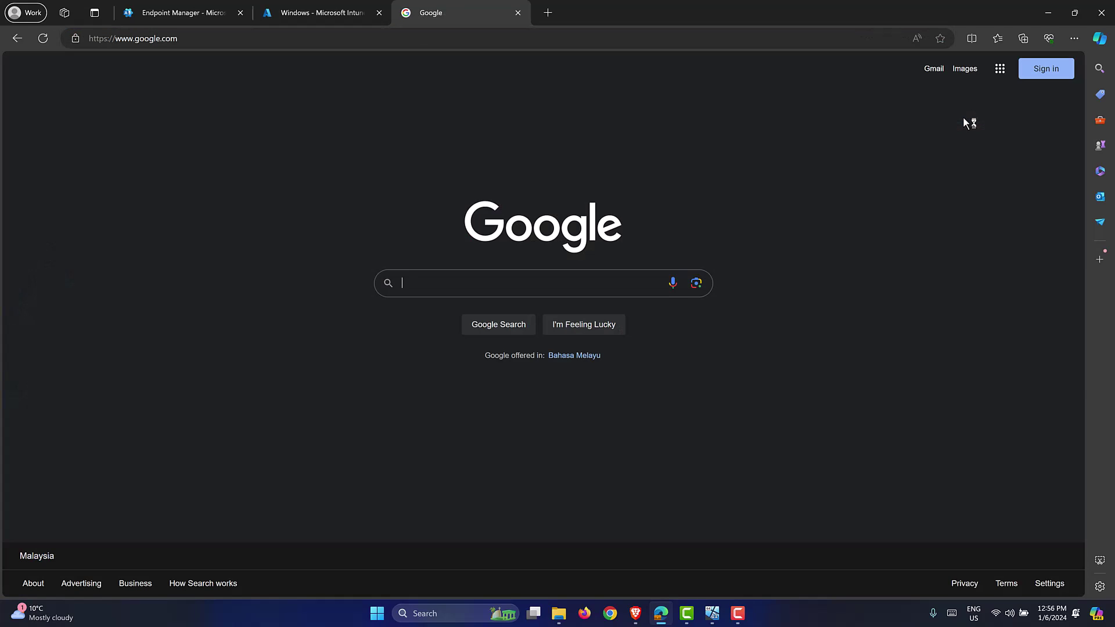
pyautogui.hotkey('ctrl', 'shift', 'Tab')
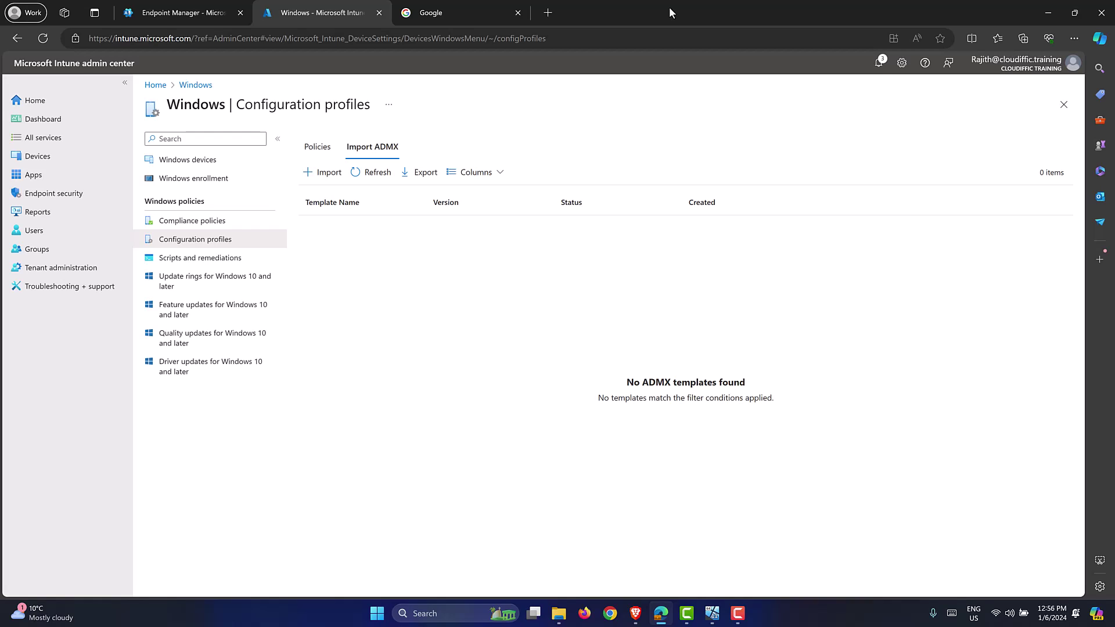
pyautogui.click(454, 8)
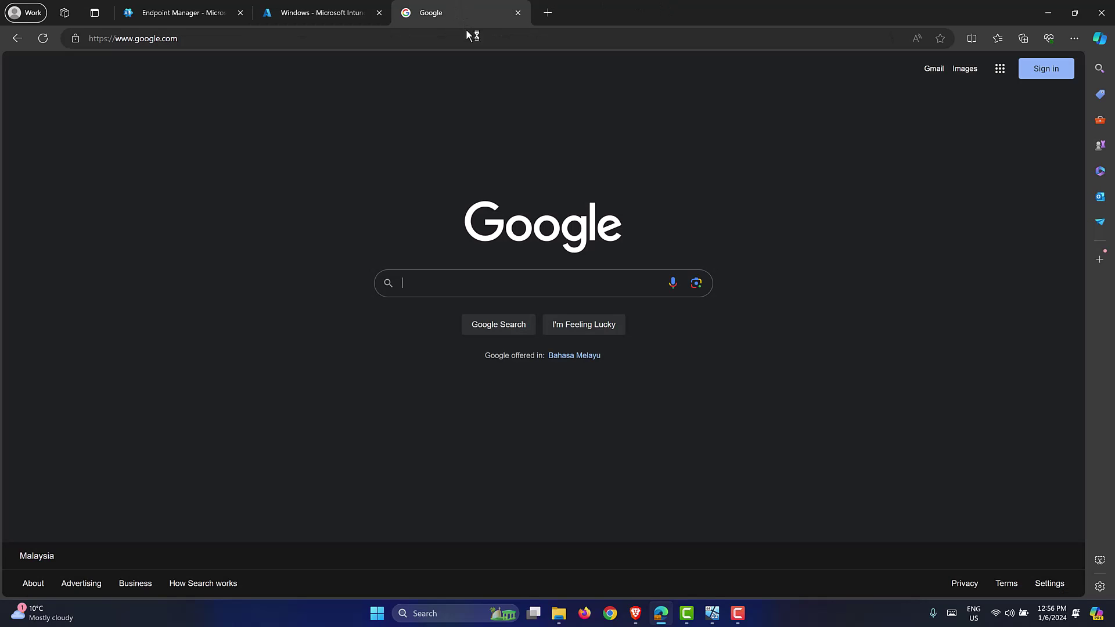
pyautogui.write('chrome ')
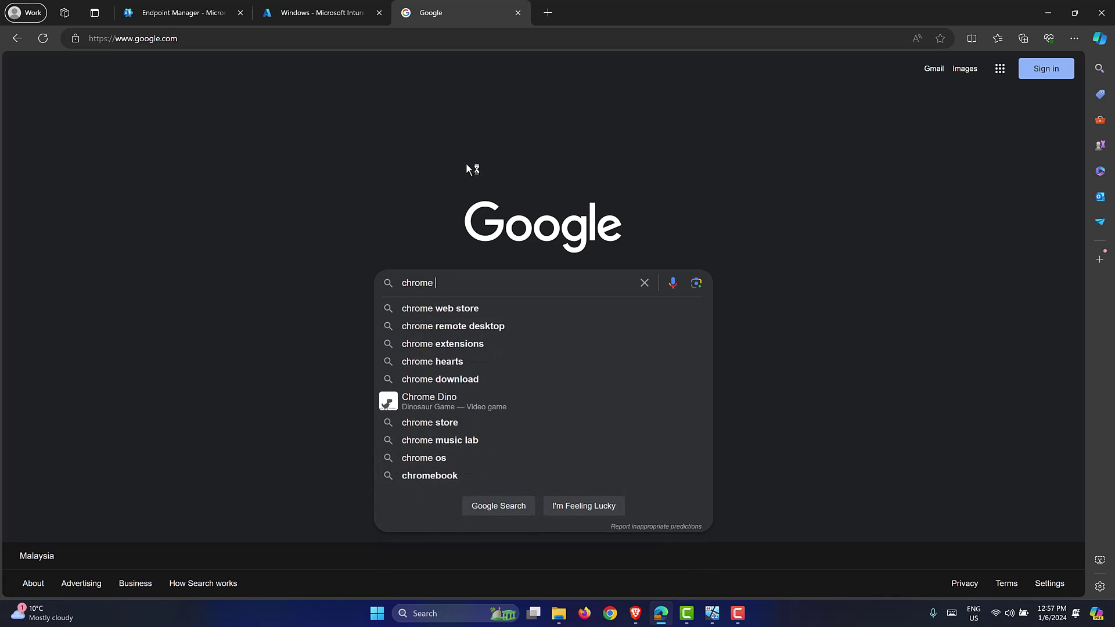
pyautogui.write('enterprise b')
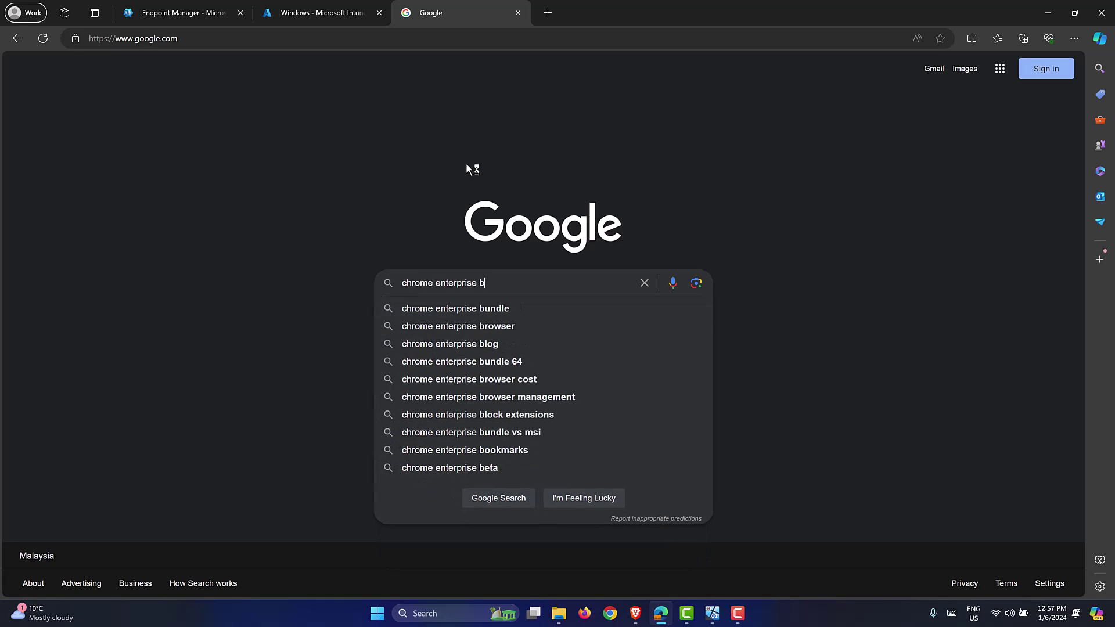
pyautogui.write('undle download')
pyautogui.press('Return')
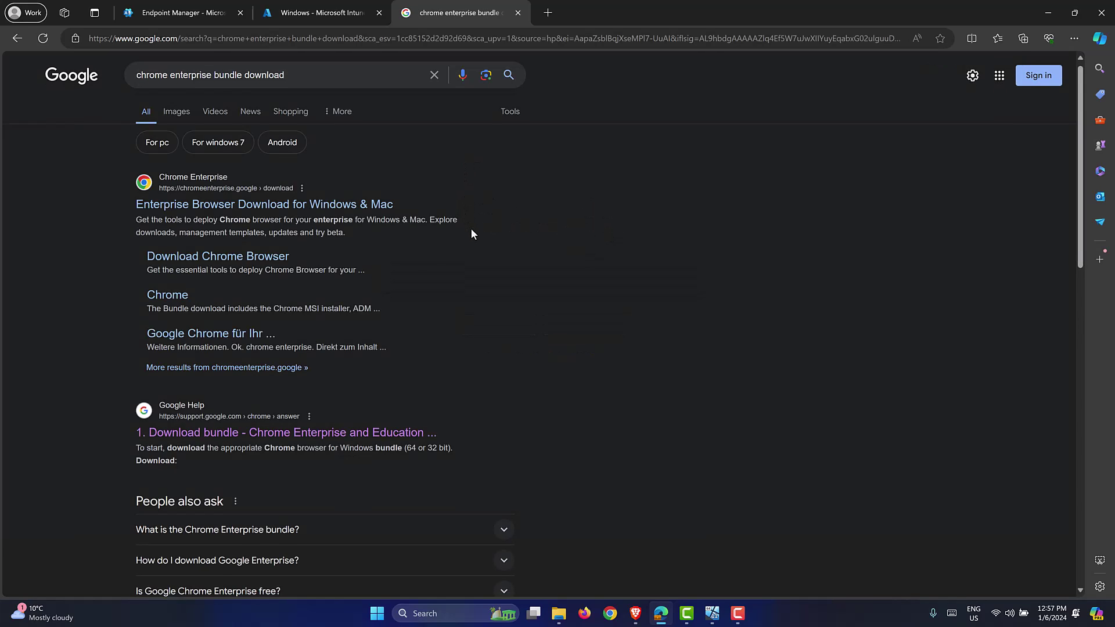
pyautogui.scroll(-3, 340, 265)
# Open the Download bundle page, cancel the duplicate 64-bit bundle download and open Downloads in File Explorer
pyautogui.click(295, 266)
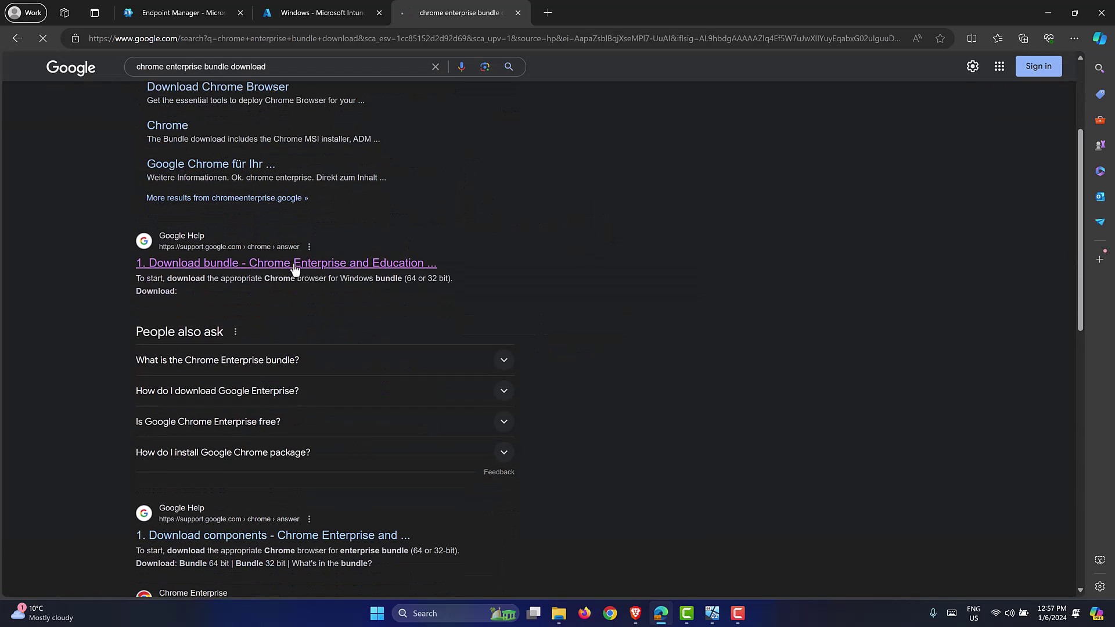
pyautogui.scroll(-2, 298, 263)
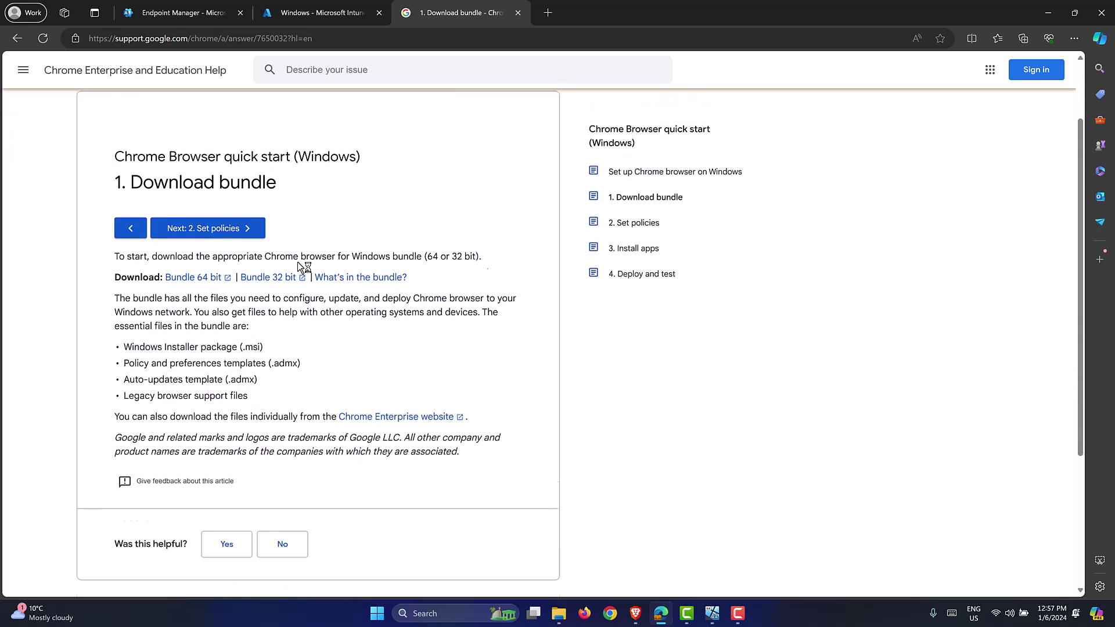
pyautogui.click(196, 253)
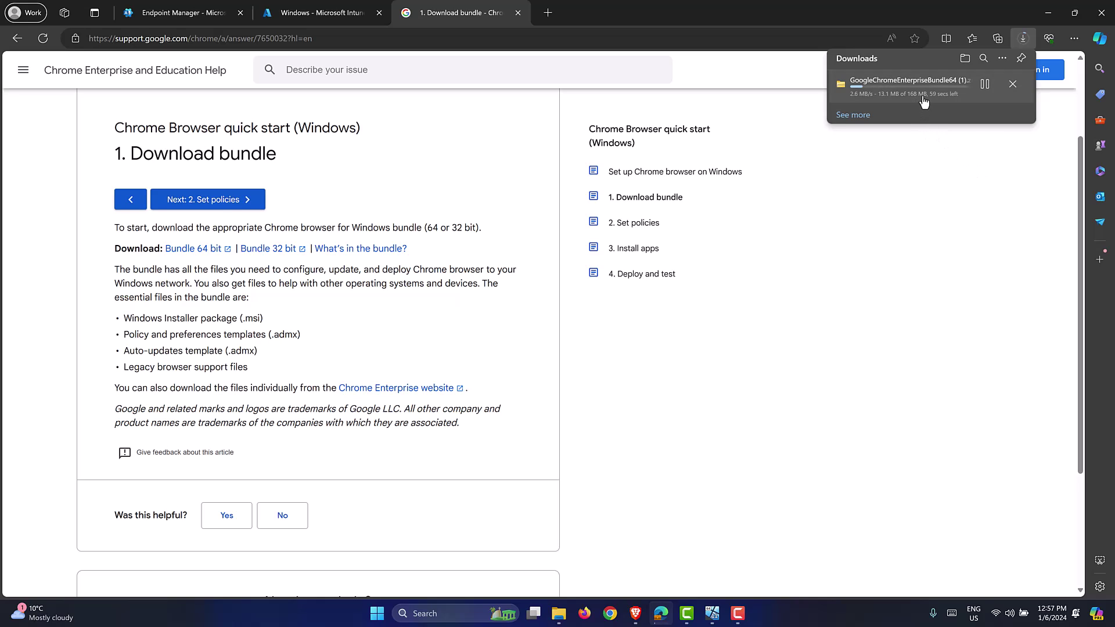
pyautogui.click(1012, 88)
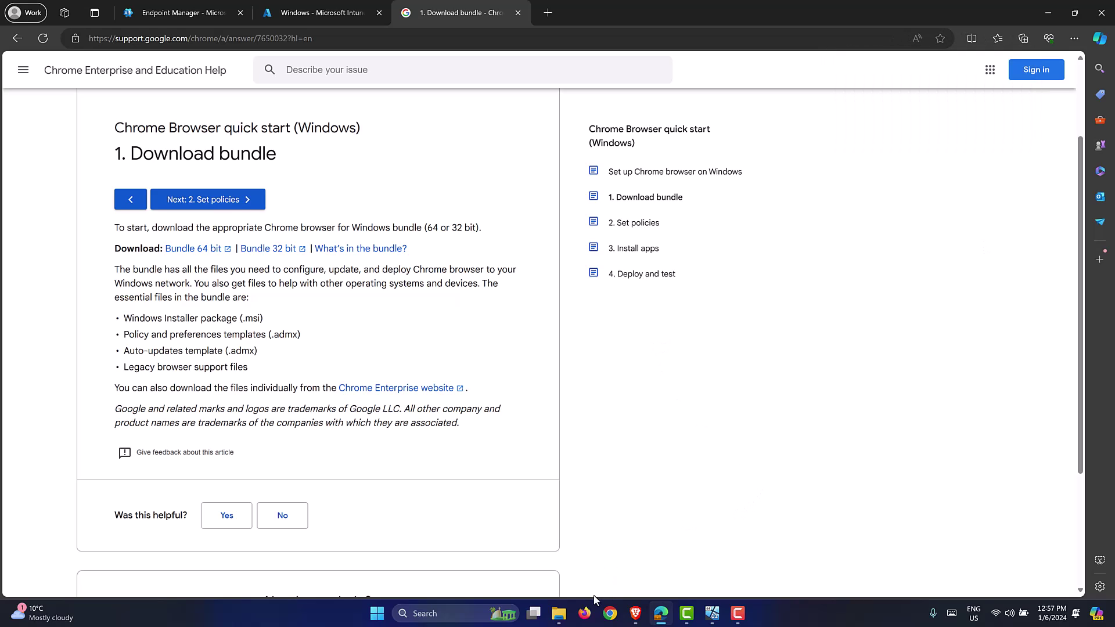
pyautogui.click(567, 615)
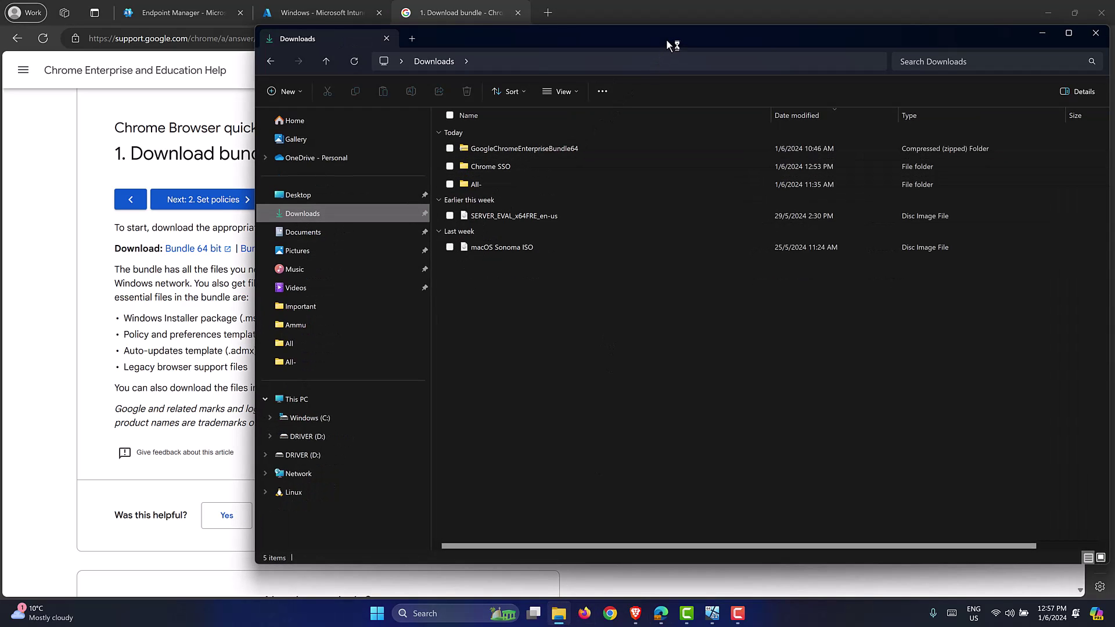
# In the GoogleChromeEnterpriseBundle64 zip's Configuration\admx folder, select chrome, google and GoogleUpdate .admx
pyautogui.moveTo(663, 39); pyautogui.dragTo(616, 40)
pyautogui.click(477, 150)
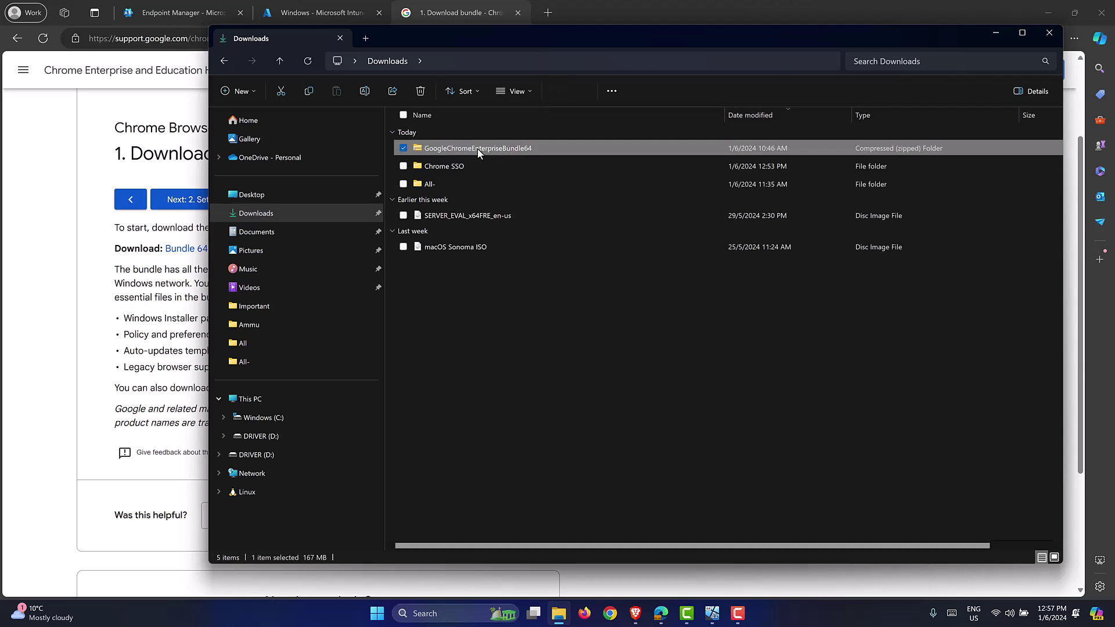
pyautogui.doubleClick(477, 149)
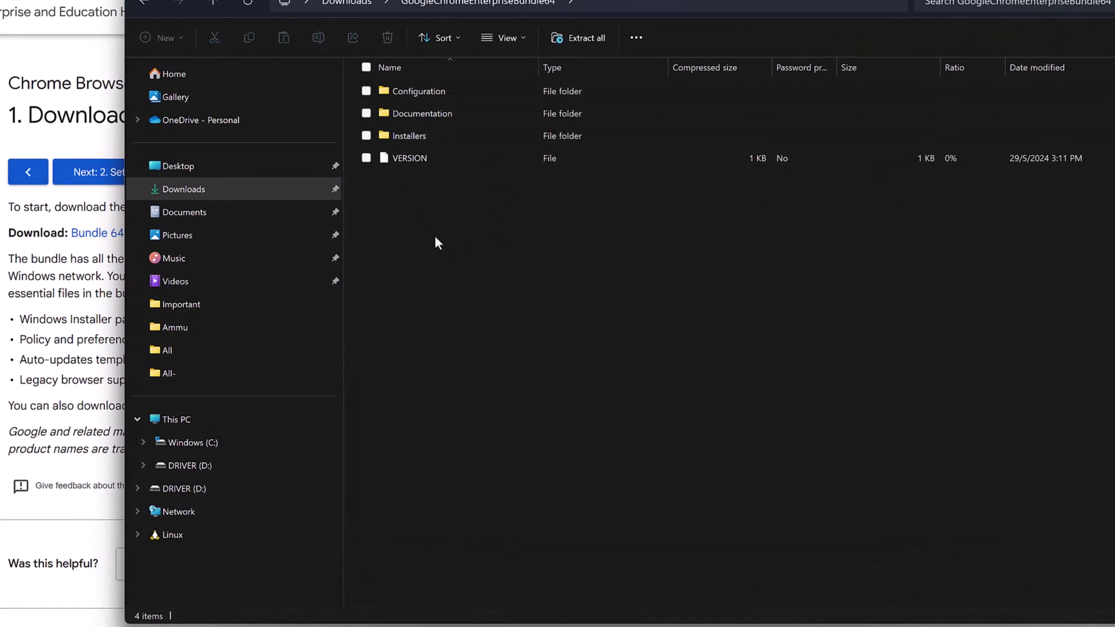
pyautogui.doubleClick(423, 91)
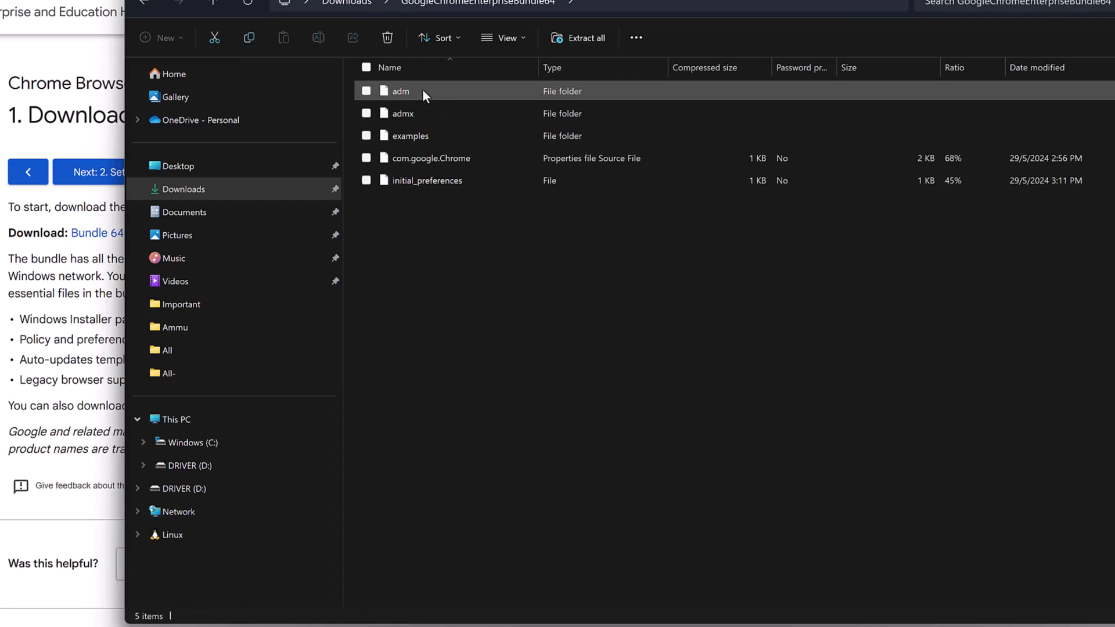
pyautogui.doubleClick(404, 114)
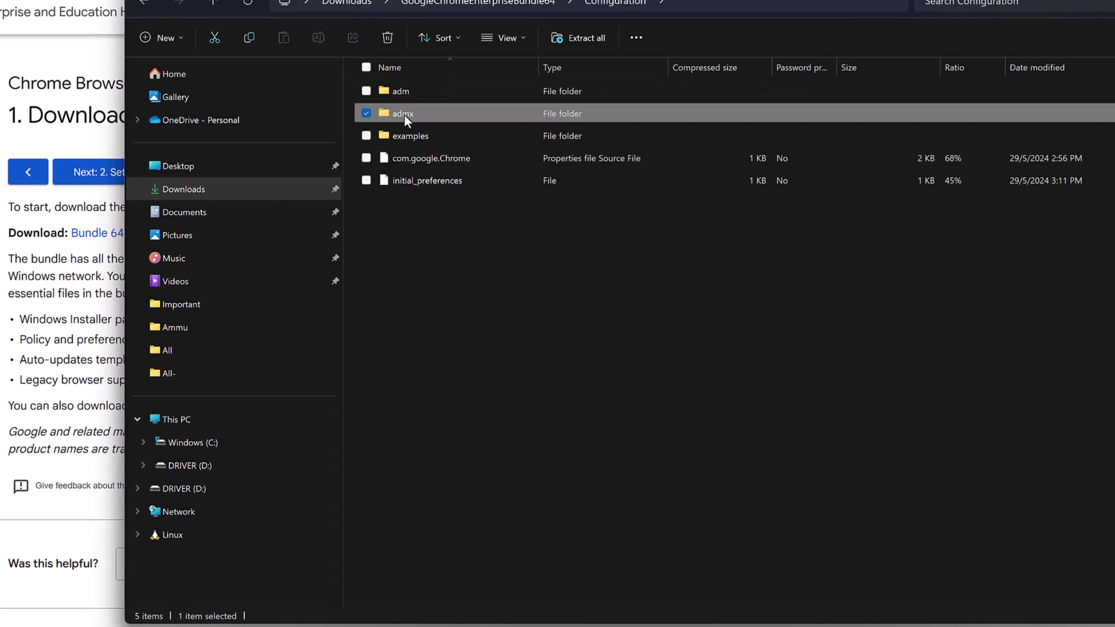
pyautogui.scroll(-10, 779, 228)
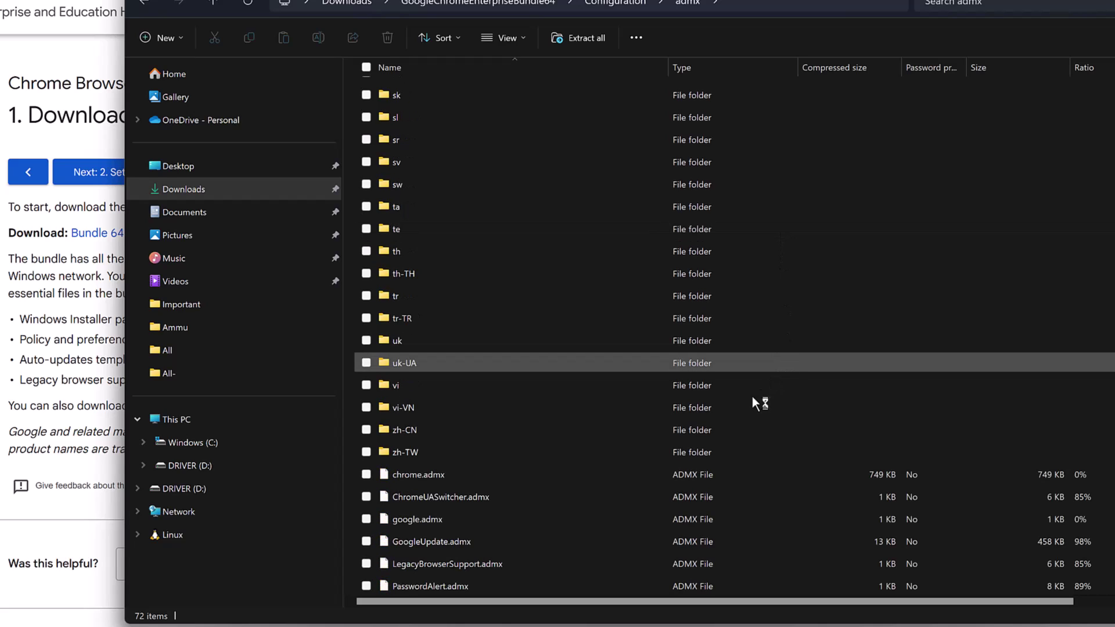
pyautogui.click(464, 470)
pyautogui.keyDown('ctrl'); pyautogui.click(459, 521); pyautogui.keyUp('ctrl')
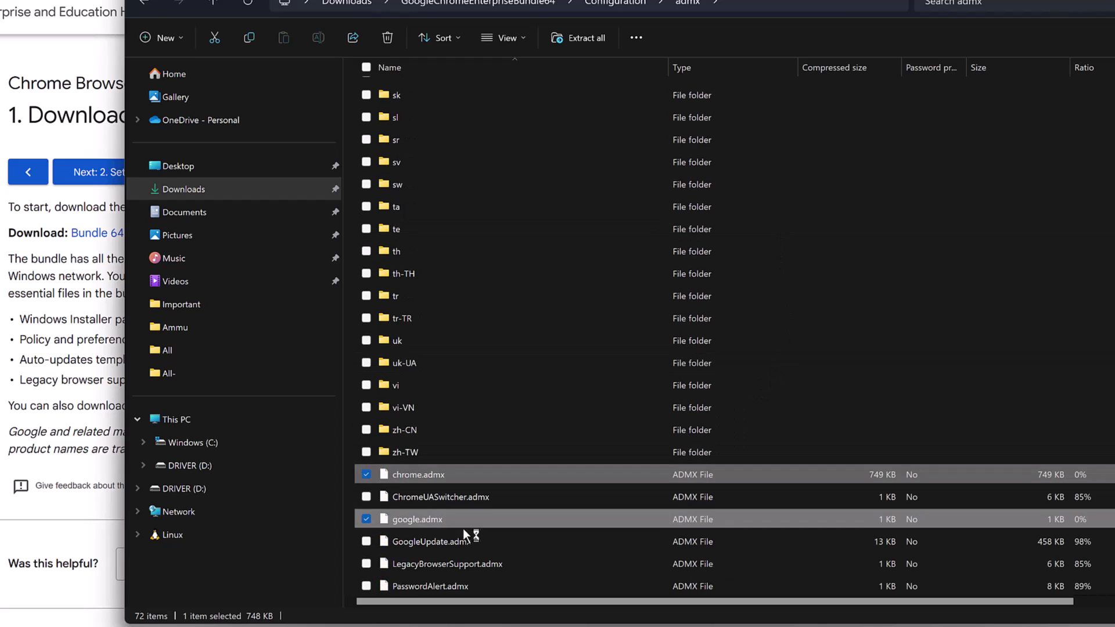
pyautogui.keyDown('ctrl'); pyautogui.click(461, 541); pyautogui.keyUp('ctrl')
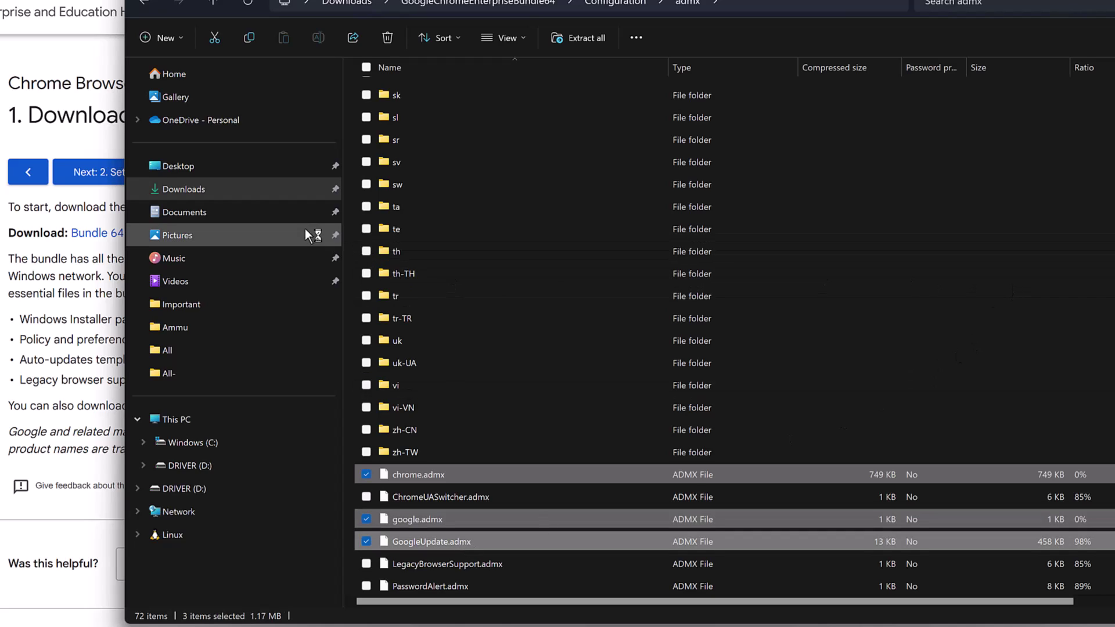
# Paste the three ADMX files into the Chrome SSO folder in Downloads
pyautogui.rightClick(197, 189)
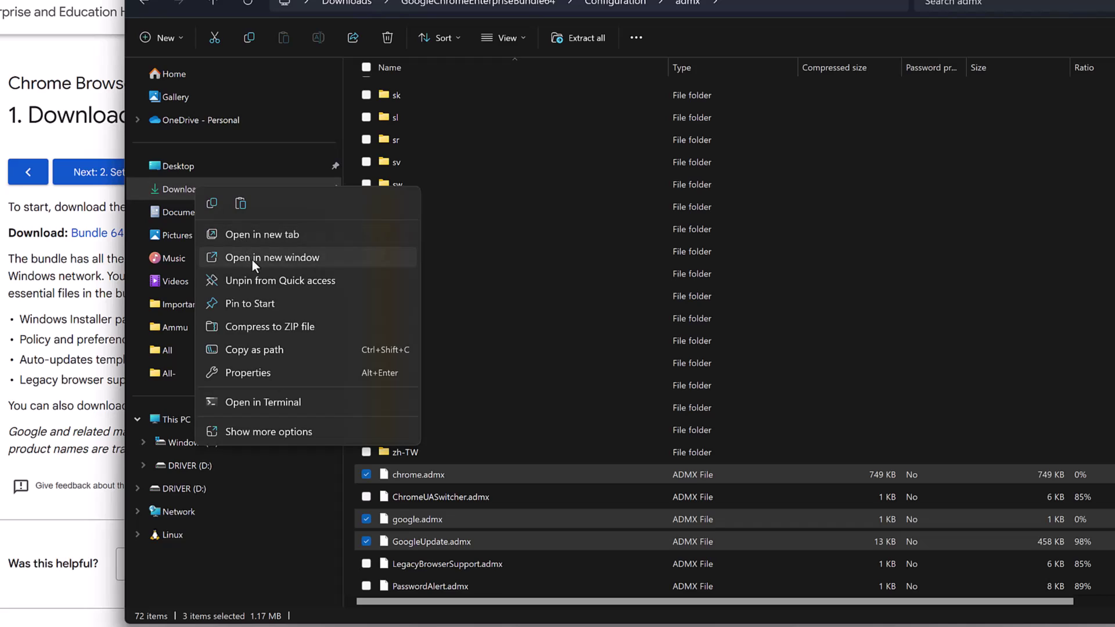
pyautogui.click(252, 259)
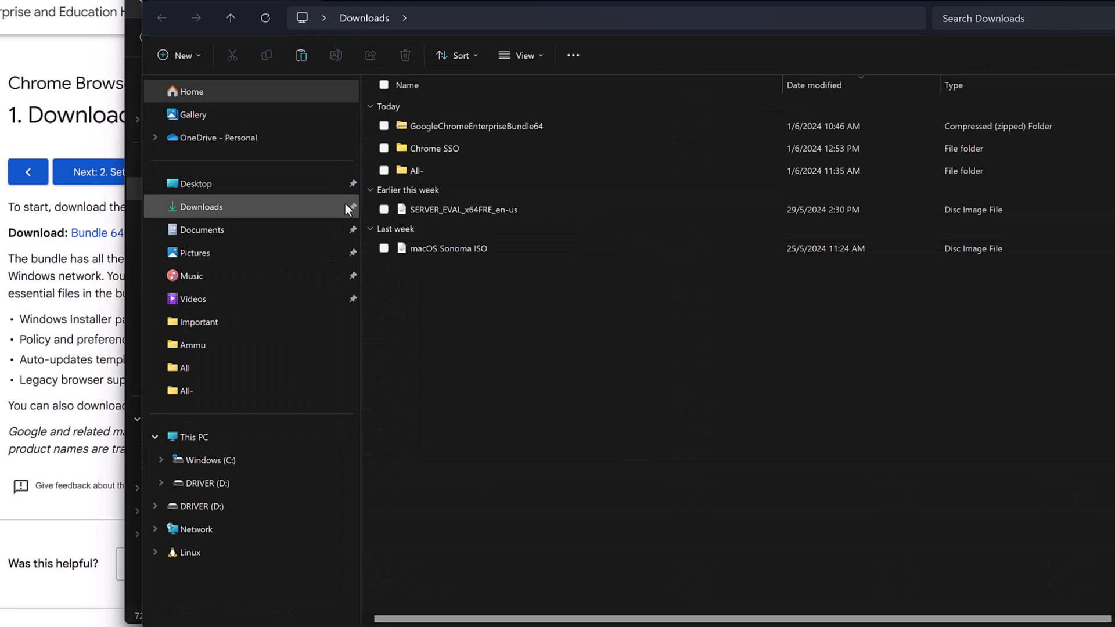
pyautogui.doubleClick(452, 151)
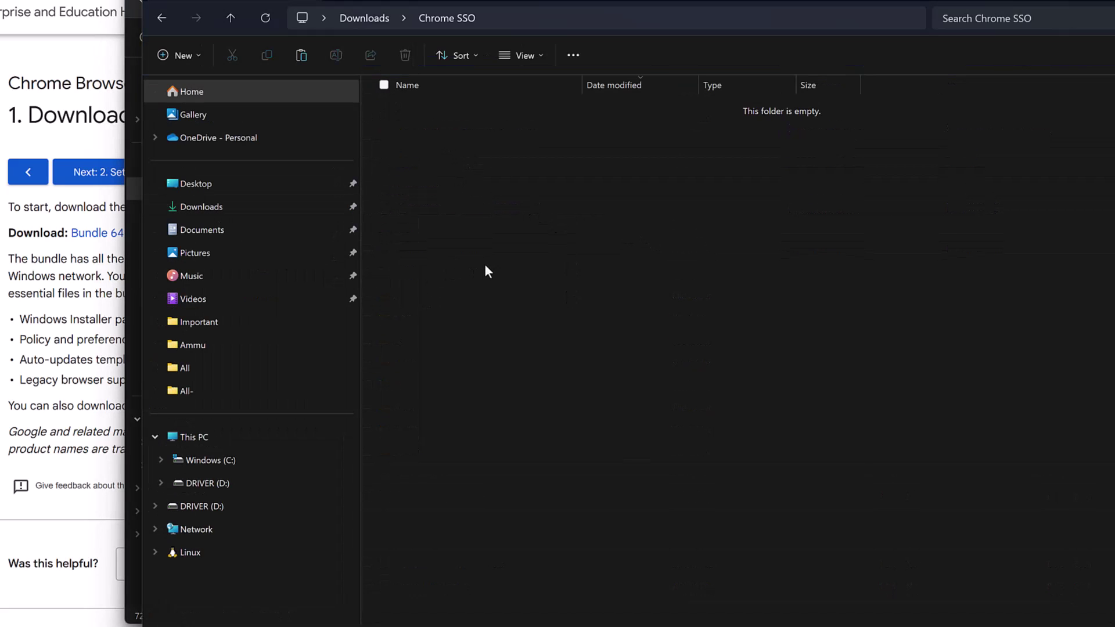
pyautogui.hotkey('ctrl', 'v')
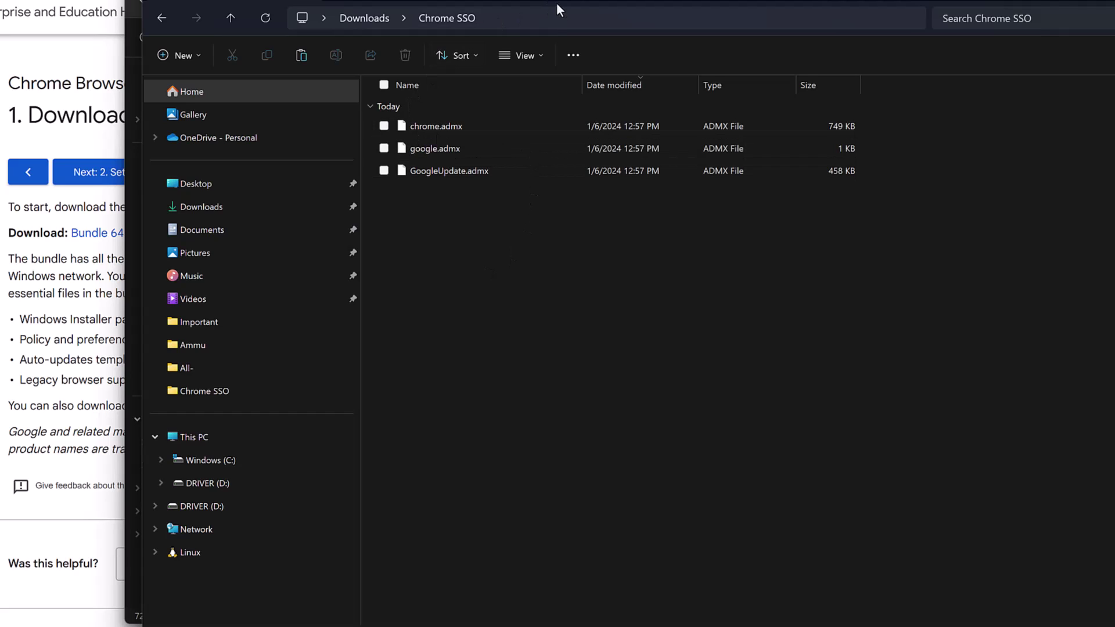
# In the bundle's admx\en-US folder, select chrome.adml, google.adml and GoogleUpdate.adml
pyautogui.moveTo(566, 1); pyautogui.dragTo(540, 38)
pyautogui.hotkey('alt', 'Tab')
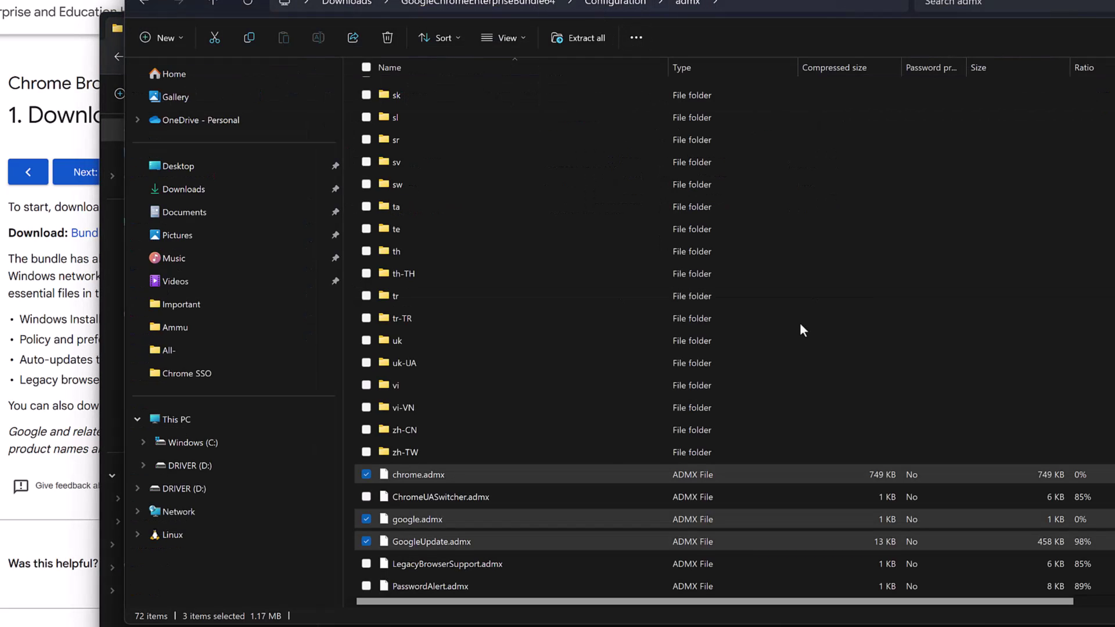
pyautogui.scroll(13, 573, 404)
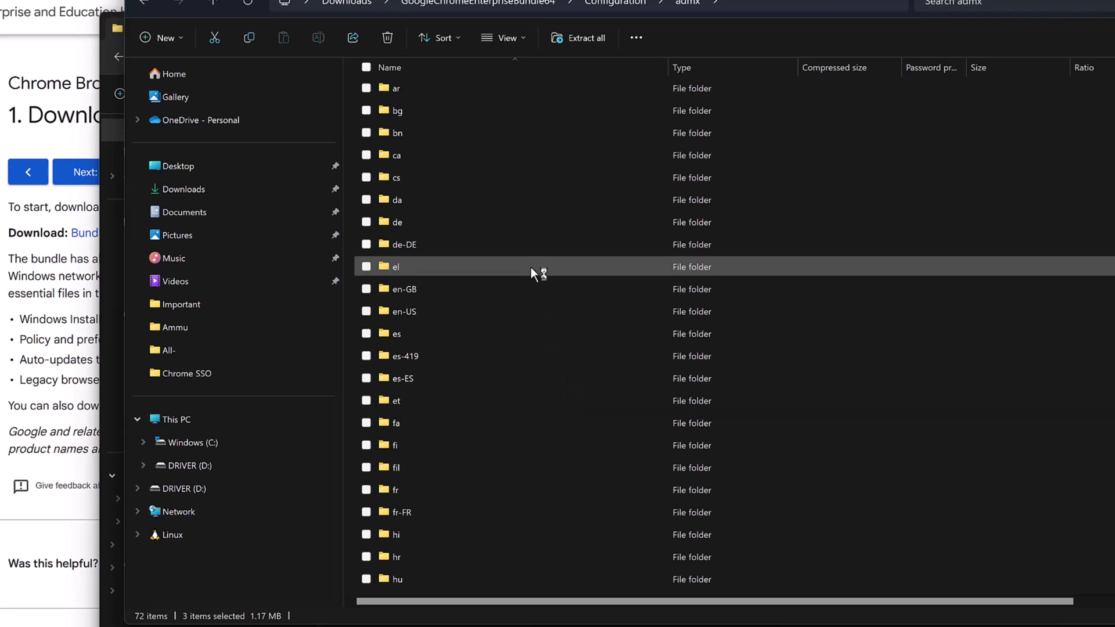
pyautogui.scroll(1, 531, 267)
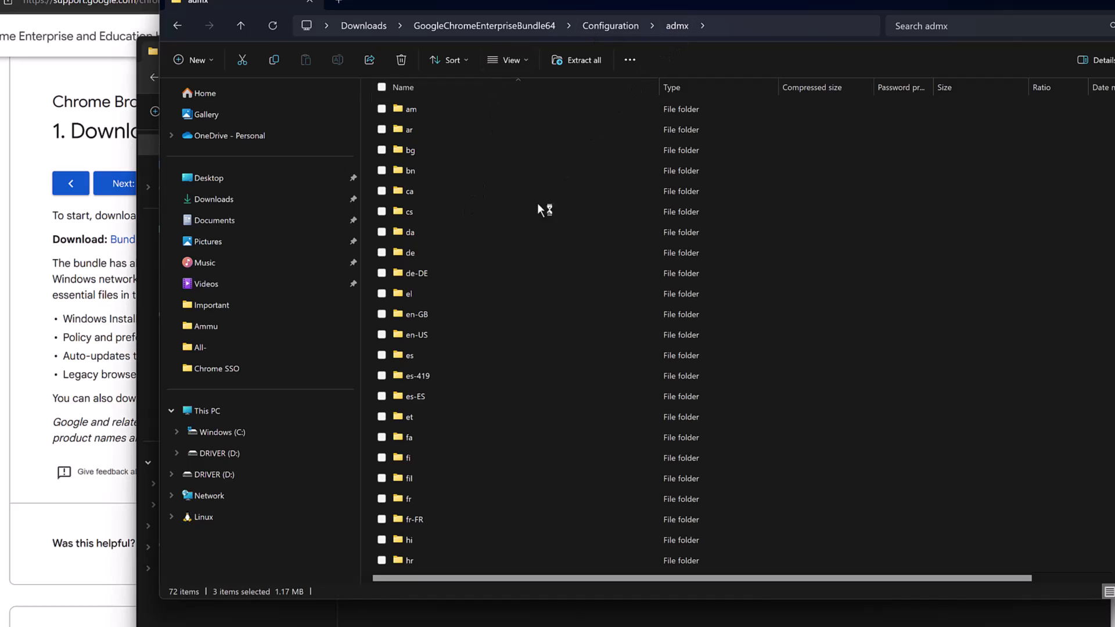
pyautogui.doubleClick(423, 334)
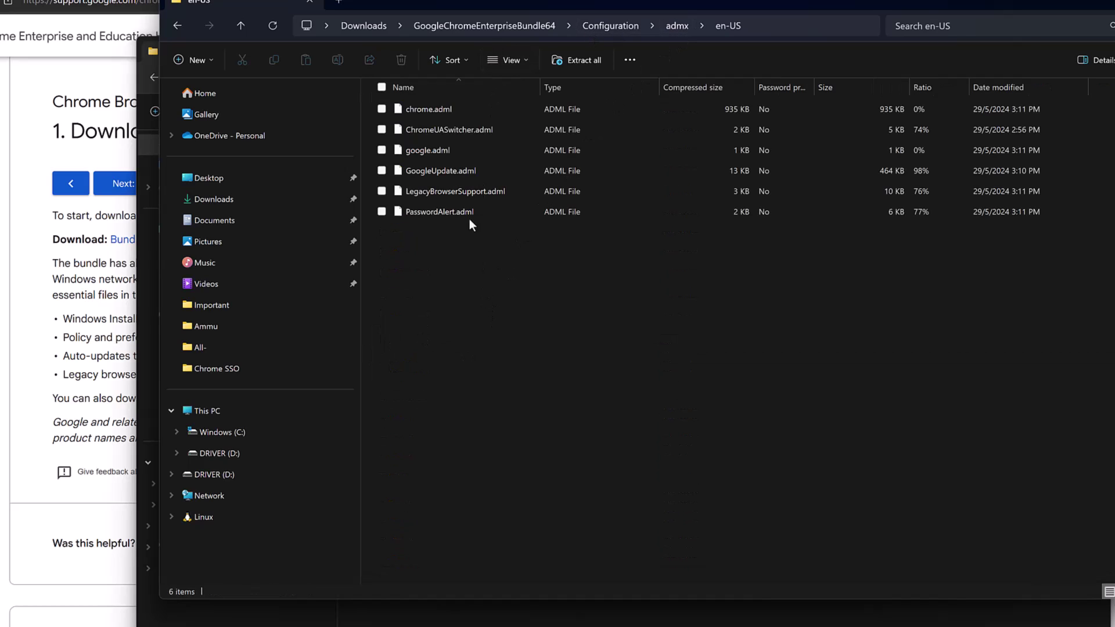
pyautogui.click(450, 109)
pyautogui.keyDown('ctrl'); pyautogui.click(462, 151); pyautogui.keyUp('ctrl')
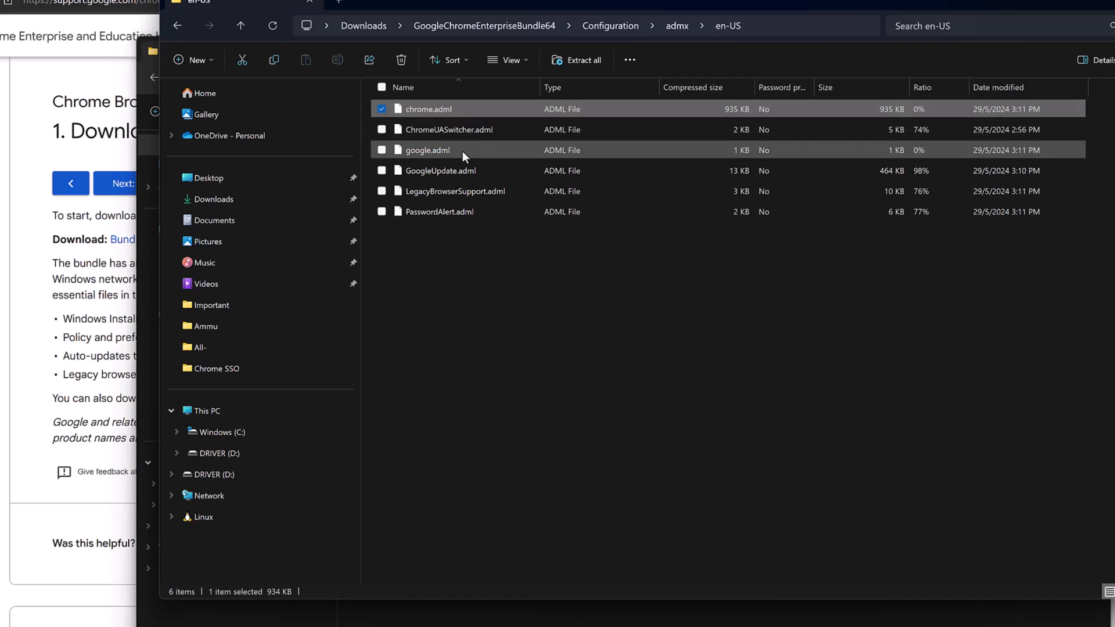
pyautogui.keyDown('ctrl'); pyautogui.click(464, 169); pyautogui.keyUp('ctrl')
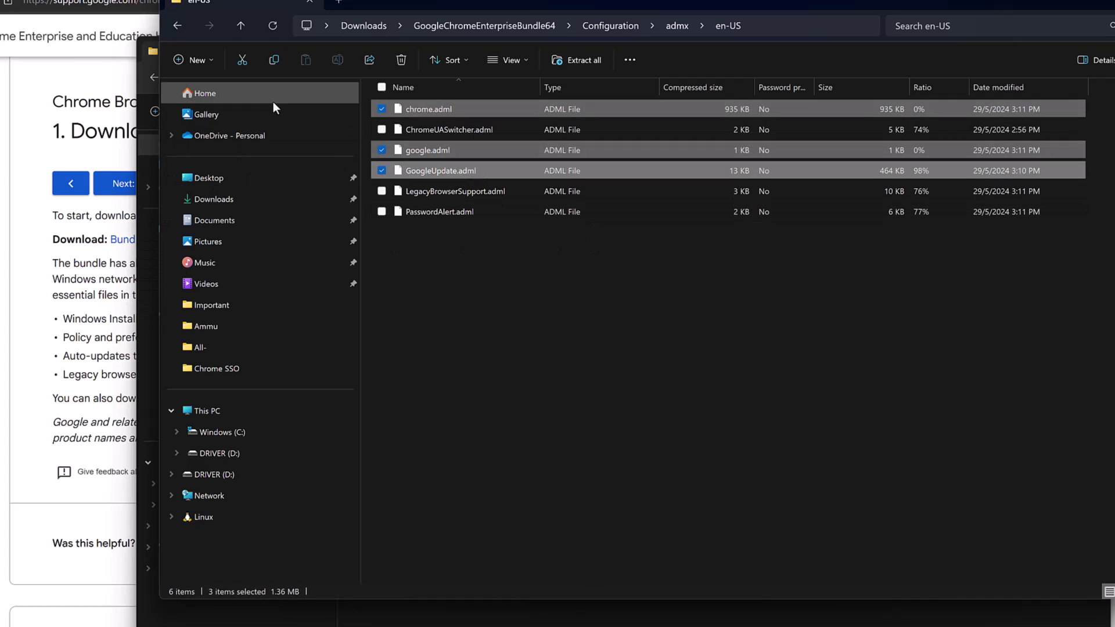
# Paste the three ADML files into the Chrome SSO folder
pyautogui.moveTo(450, 172); pyautogui.dragTo(440, 184)
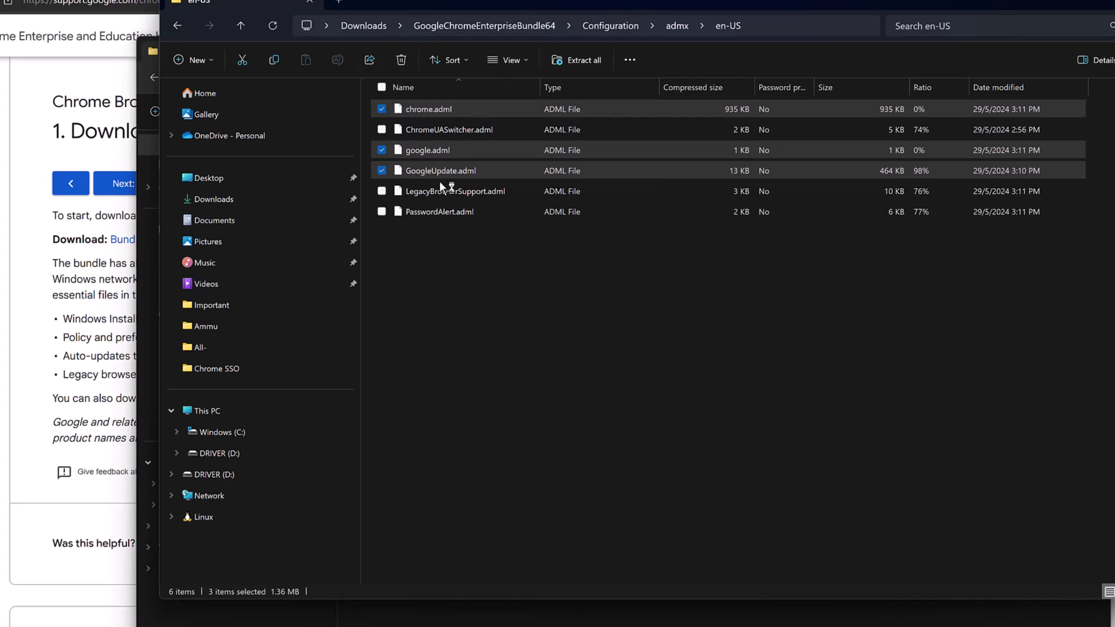
pyautogui.click(423, 624)
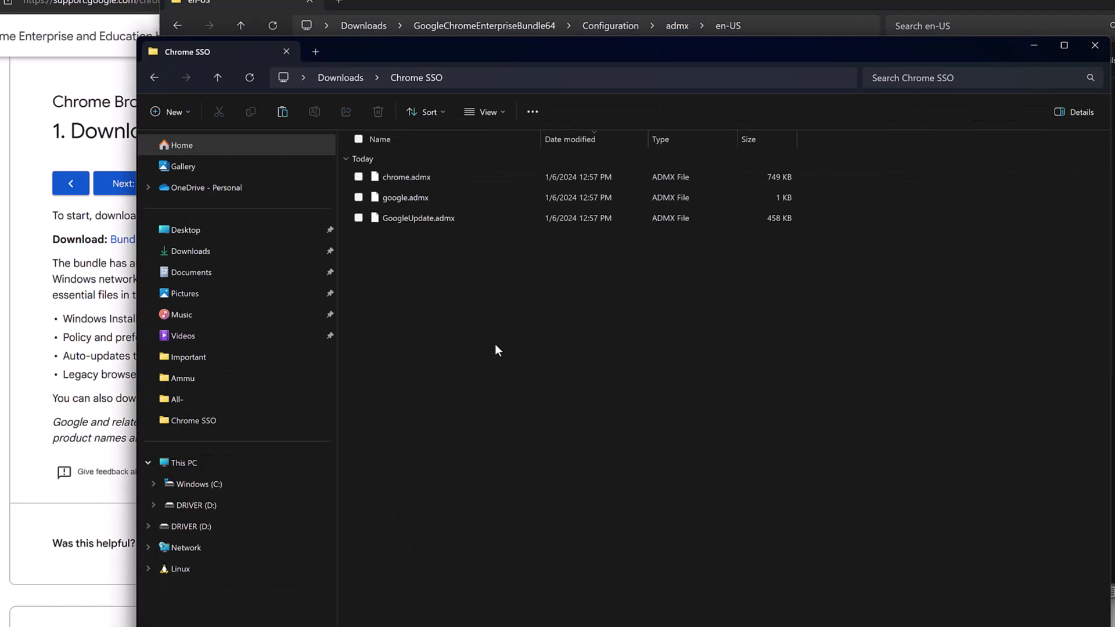
pyautogui.hotkey('ctrl', 'v')
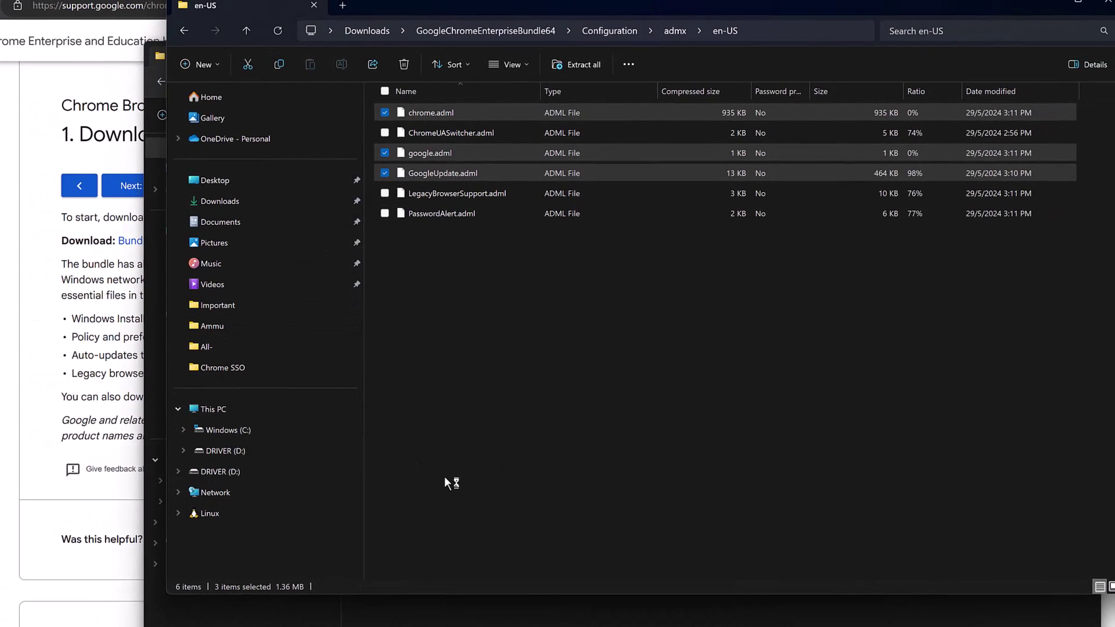
# Copy Windows.admx from C:\Windows\PolicyDefinitions into the Chrome SSO folder
pyautogui.click(252, 432)
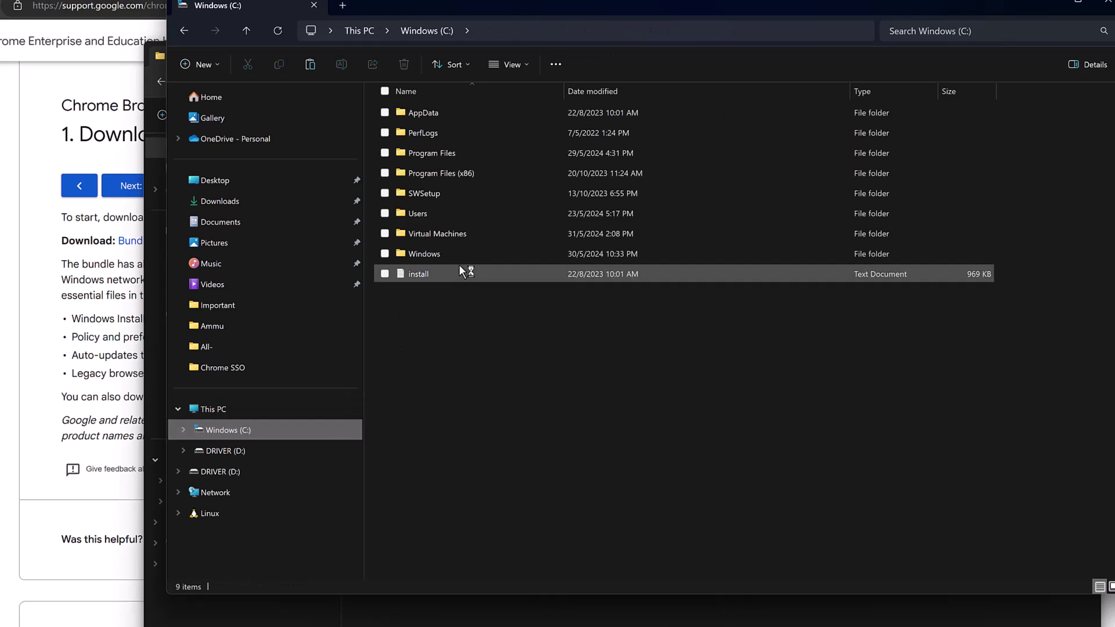
pyautogui.click(452, 257)
pyautogui.doubleClick(452, 257)
pyautogui.scroll(-3, 466, 320)
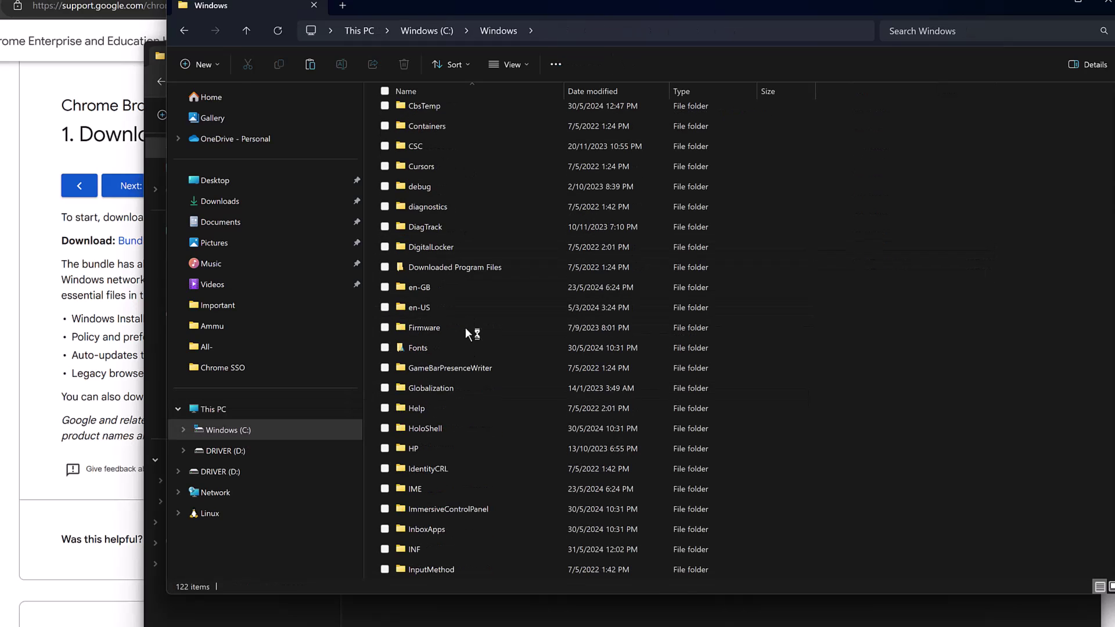
pyautogui.scroll(-7, 464, 385)
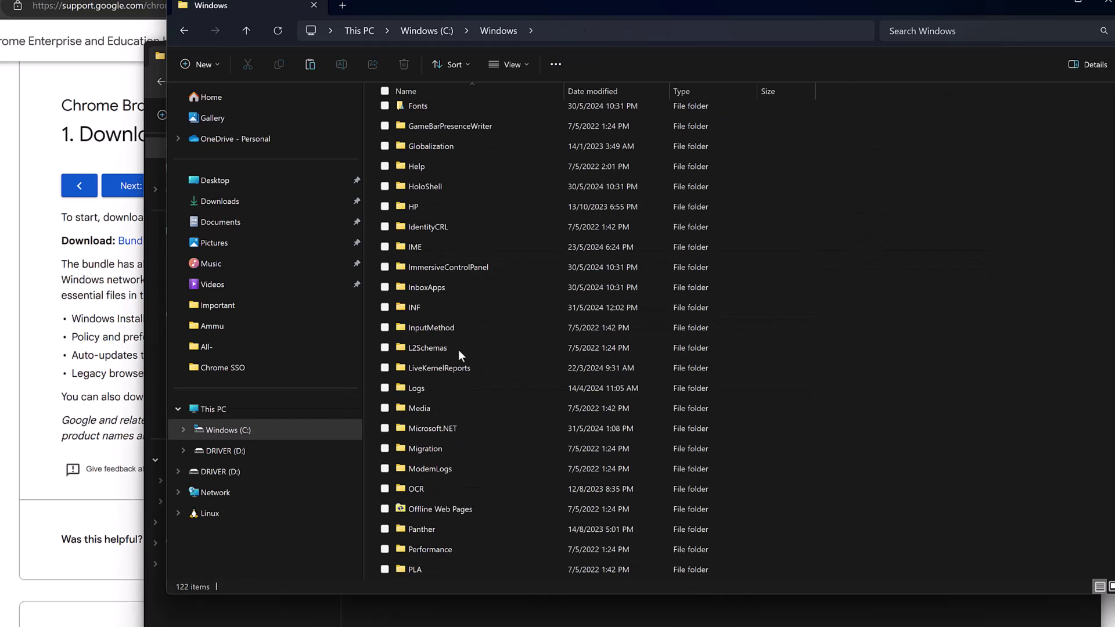
pyautogui.doubleClick(446, 409)
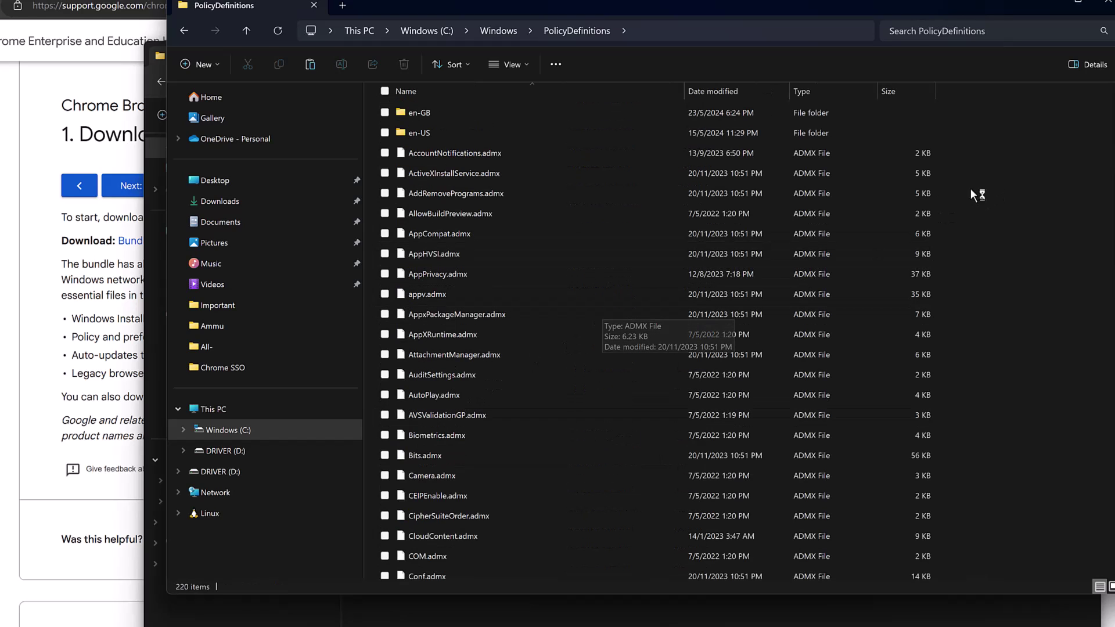
pyautogui.scroll(-20, 747, 338)
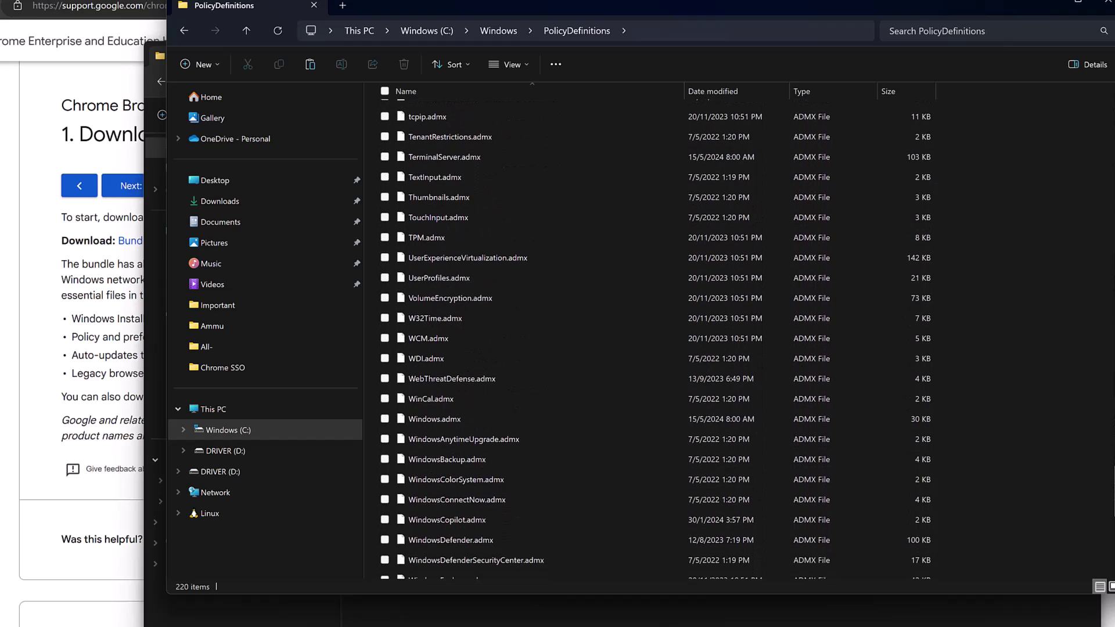
pyautogui.scroll(1, 655, 333)
pyautogui.scroll(-1, 656, 334)
pyautogui.click(510, 394)
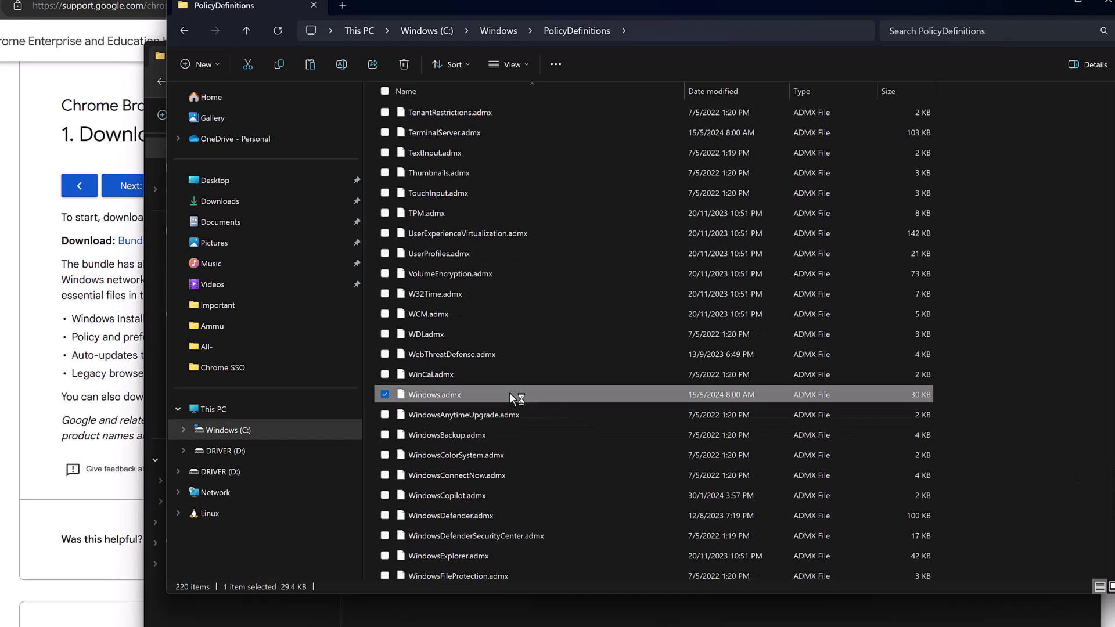
pyautogui.click(422, 624)
pyautogui.hotkey('ctrl', 'v')
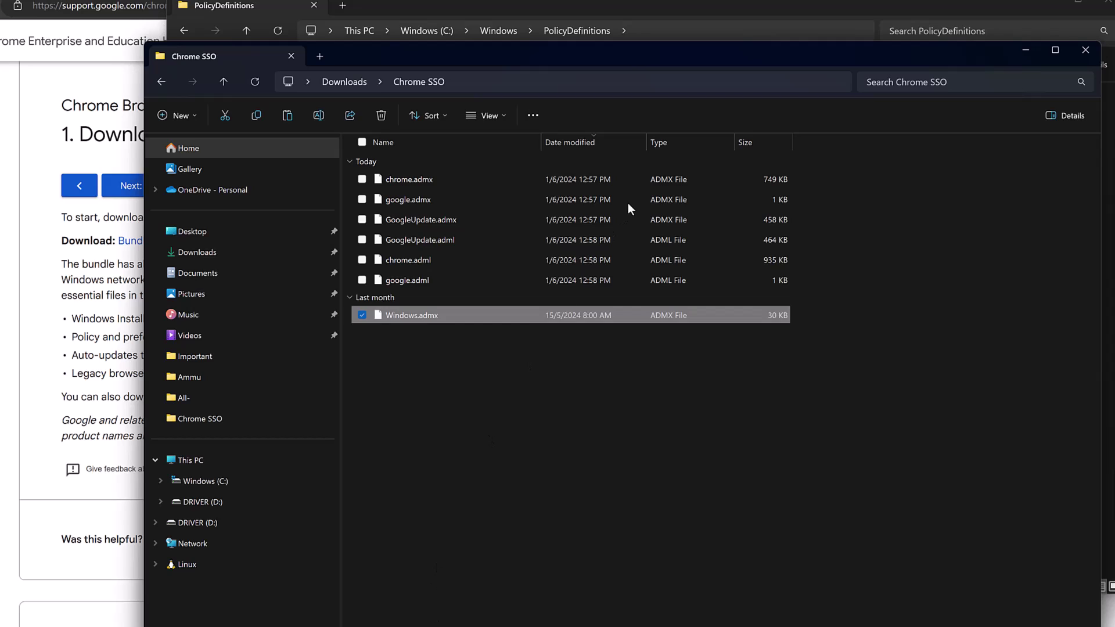
# Copy Windows.adml from PolicyDefinitions\en-US into the Chrome SSO folder
pyautogui.click(715, 7)
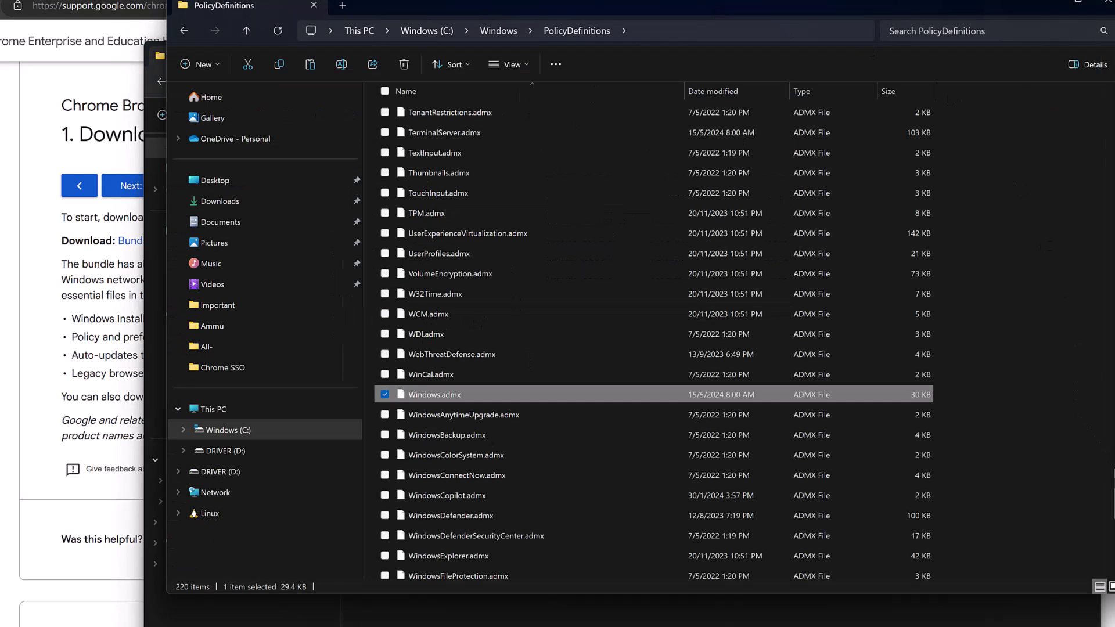
pyautogui.scroll(20, 368, 144)
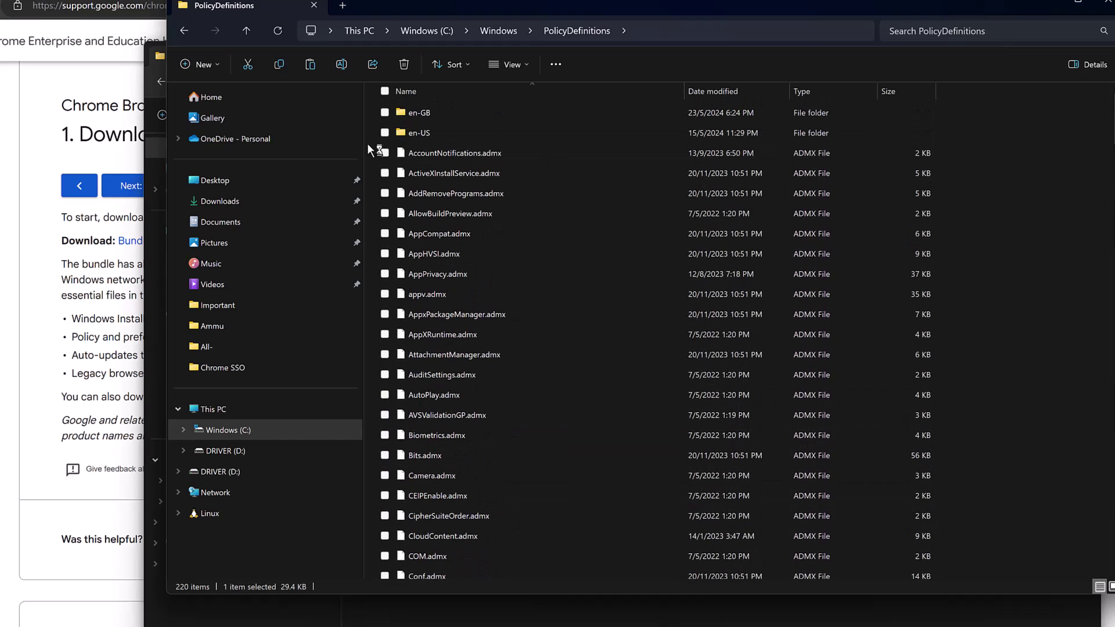
pyautogui.doubleClick(410, 134)
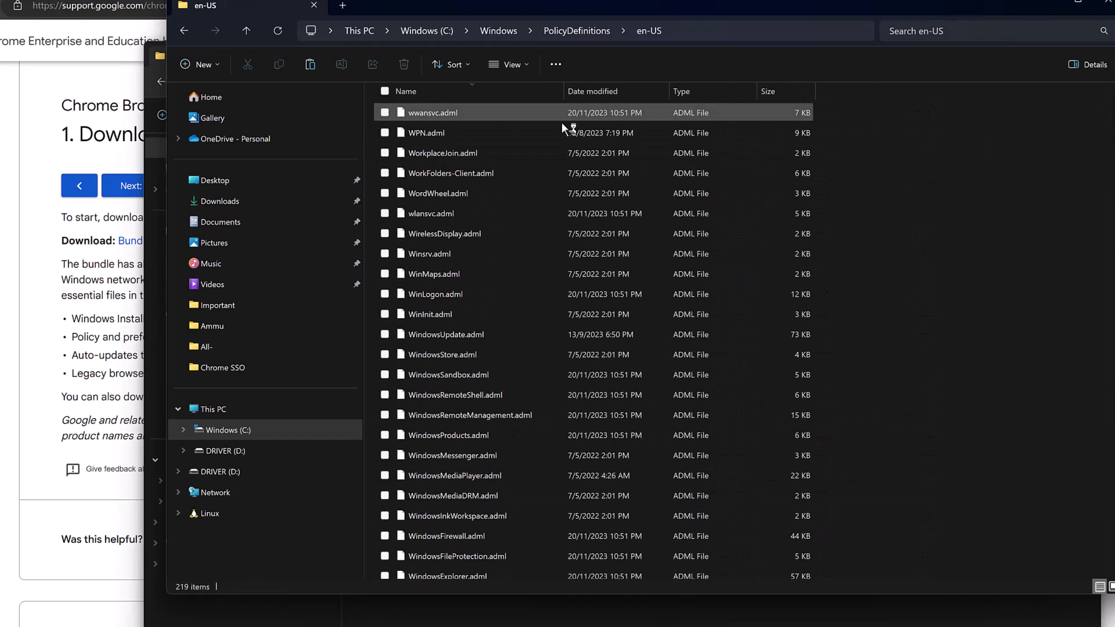
pyautogui.scroll(-10, 441, 263)
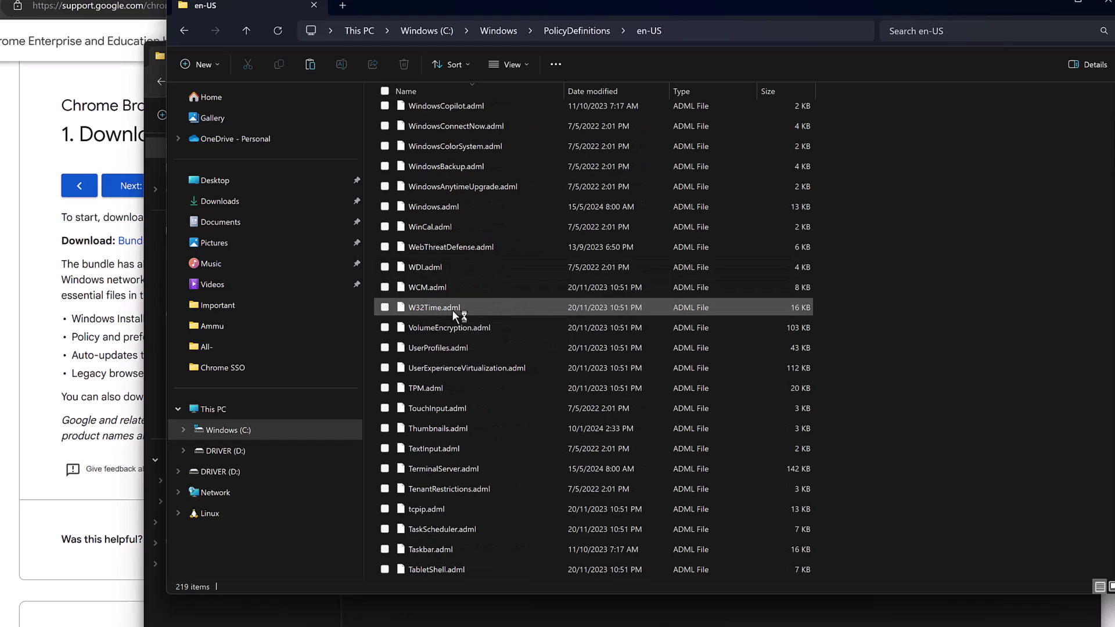
pyautogui.click(447, 207)
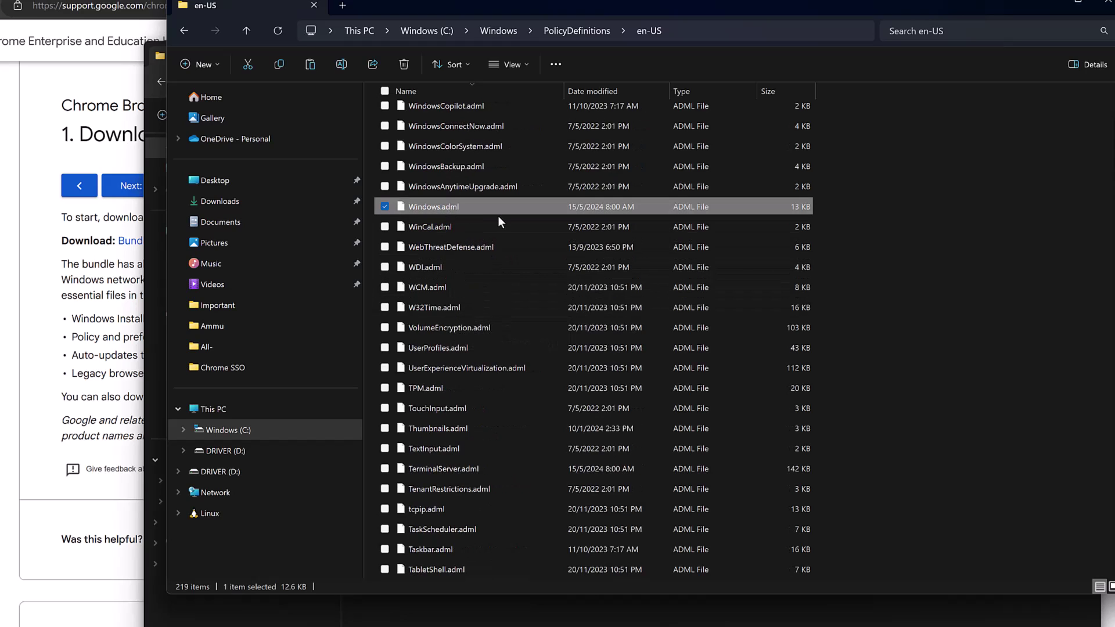
pyautogui.click(1106, 3)
pyautogui.hotkey('ctrl', 'v')
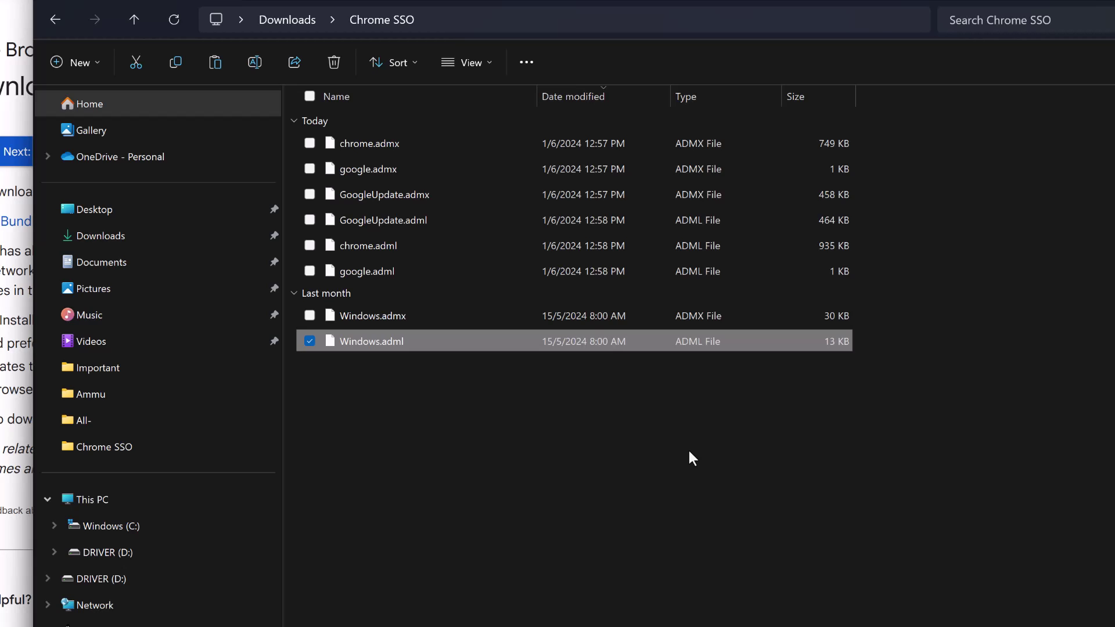
# Clear the file selection, open Windows.admx, and close the Chrome bundle help tab in Edge
pyautogui.click(909, 371)
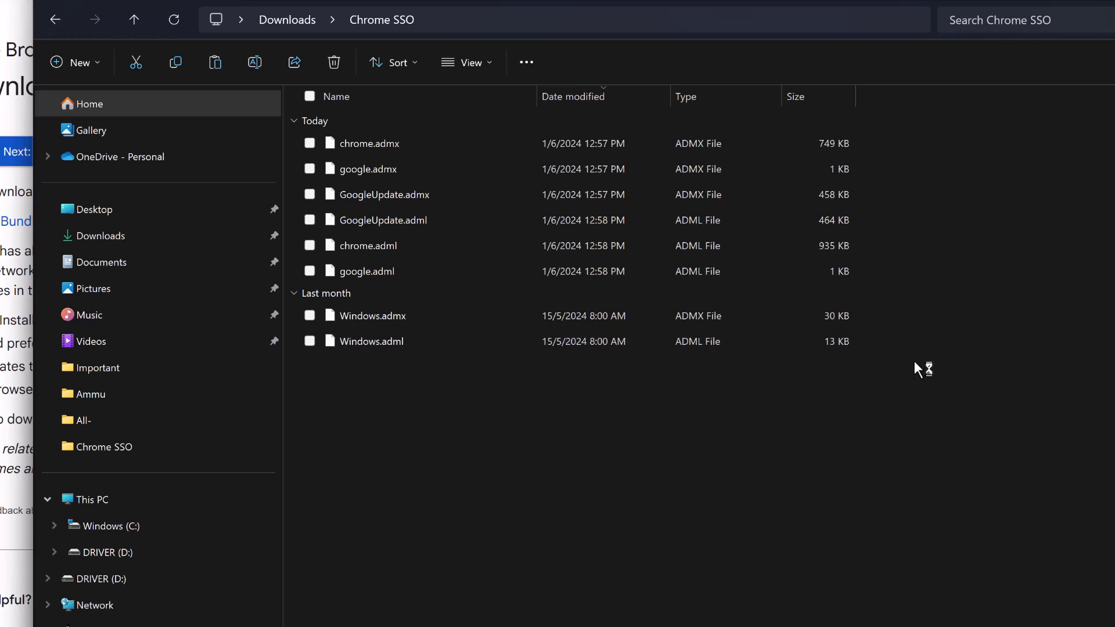
pyautogui.doubleClick(371, 322)
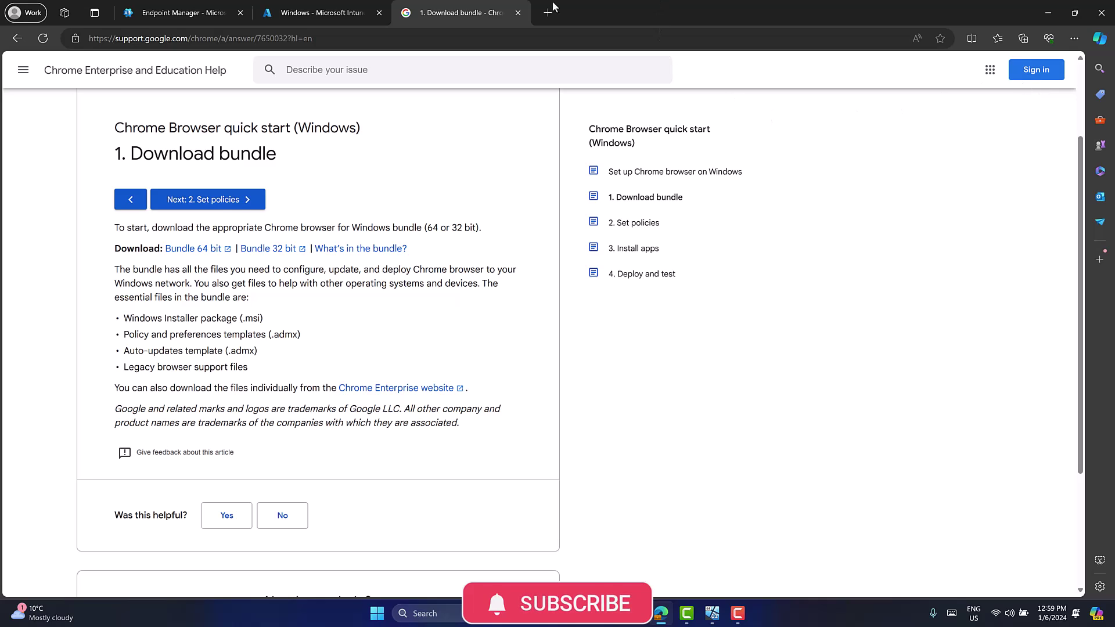
pyautogui.click(517, 13)
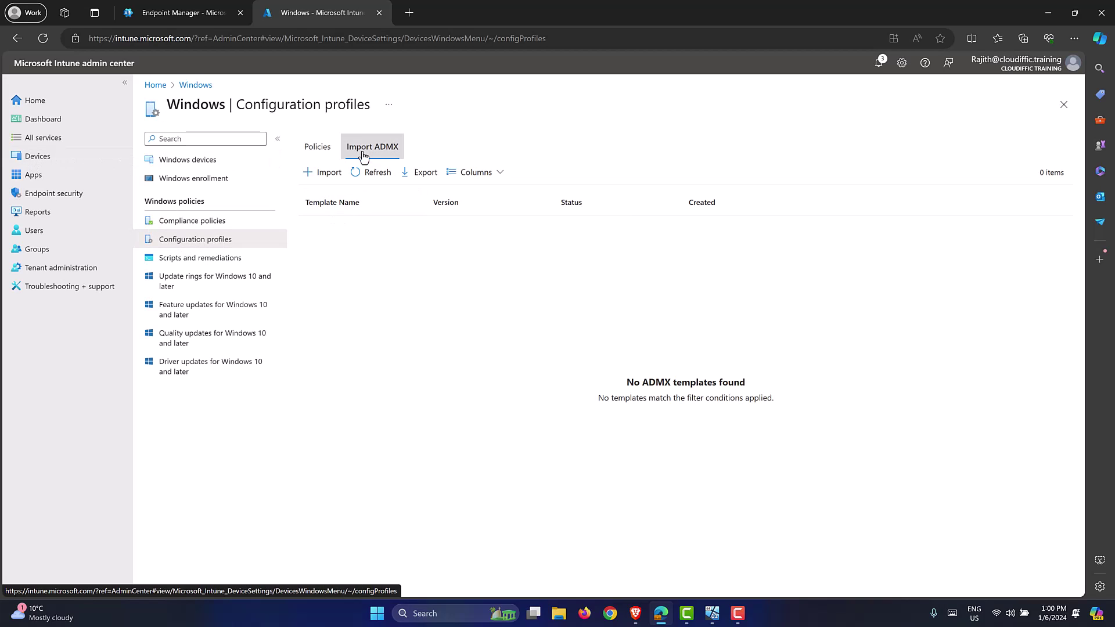
# Import Windows.admx with its Windows.adml language file in Intune's Import ADMX and create it
pyautogui.click(326, 149)
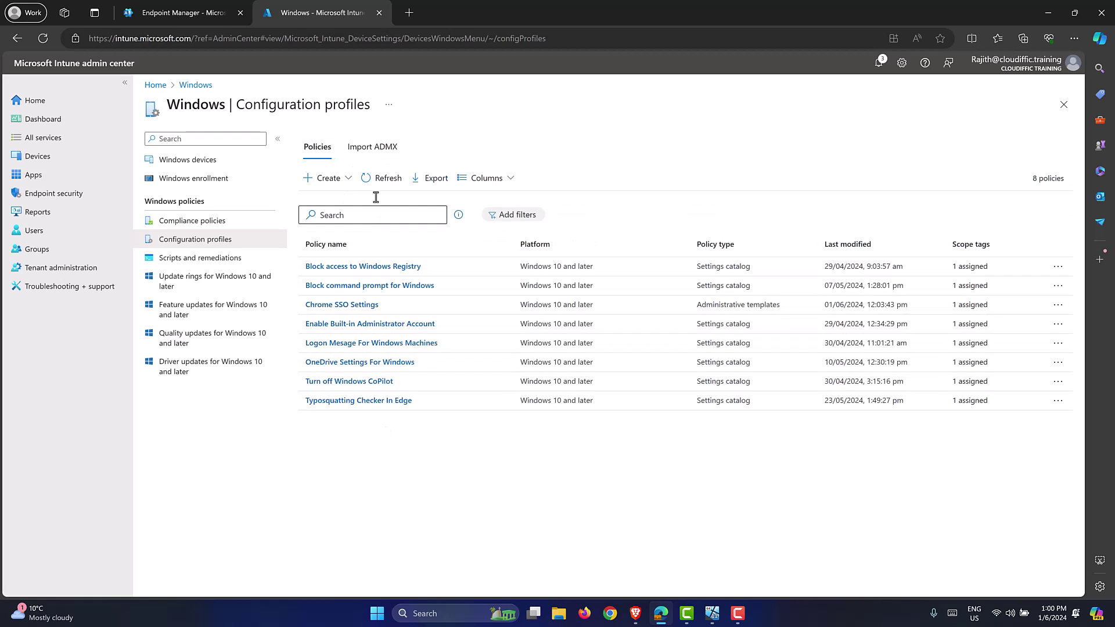
pyautogui.click(378, 149)
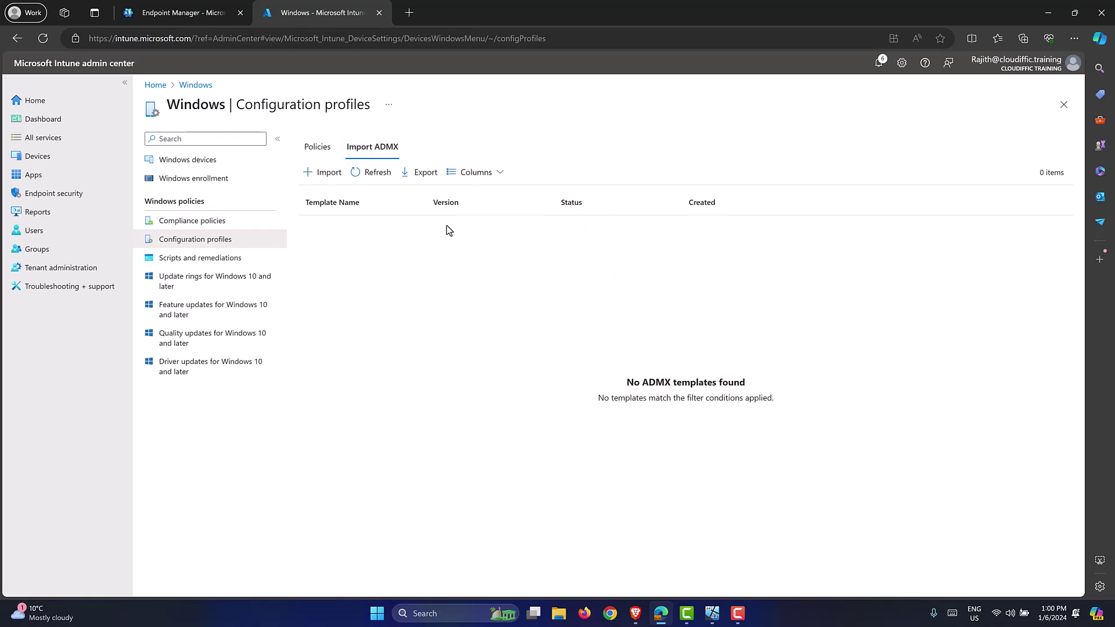
pyautogui.click(320, 173)
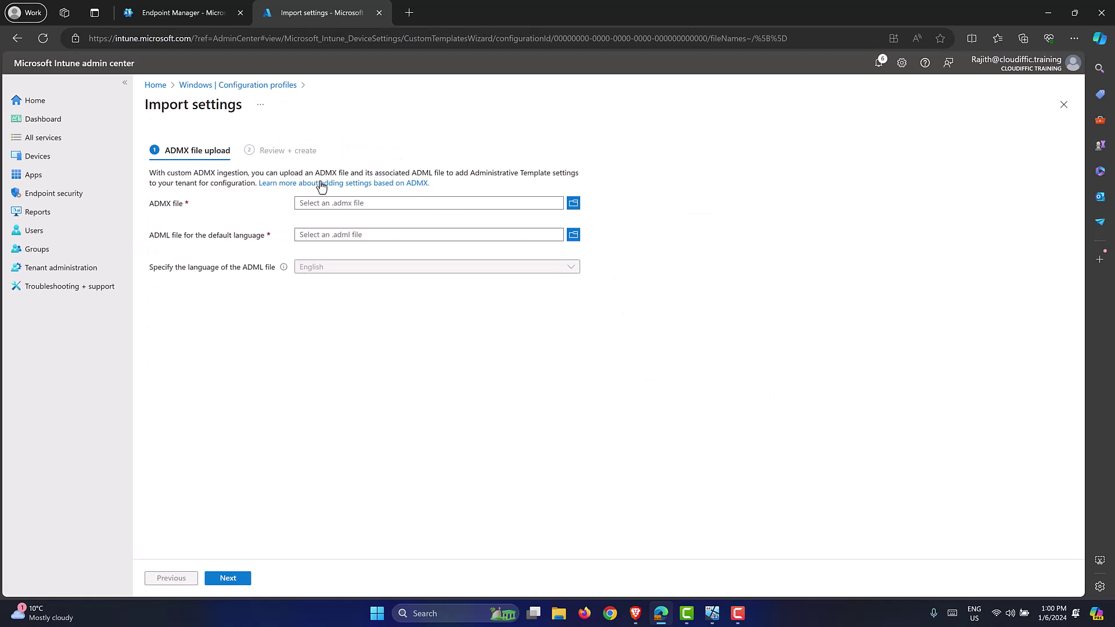
pyautogui.click(573, 203)
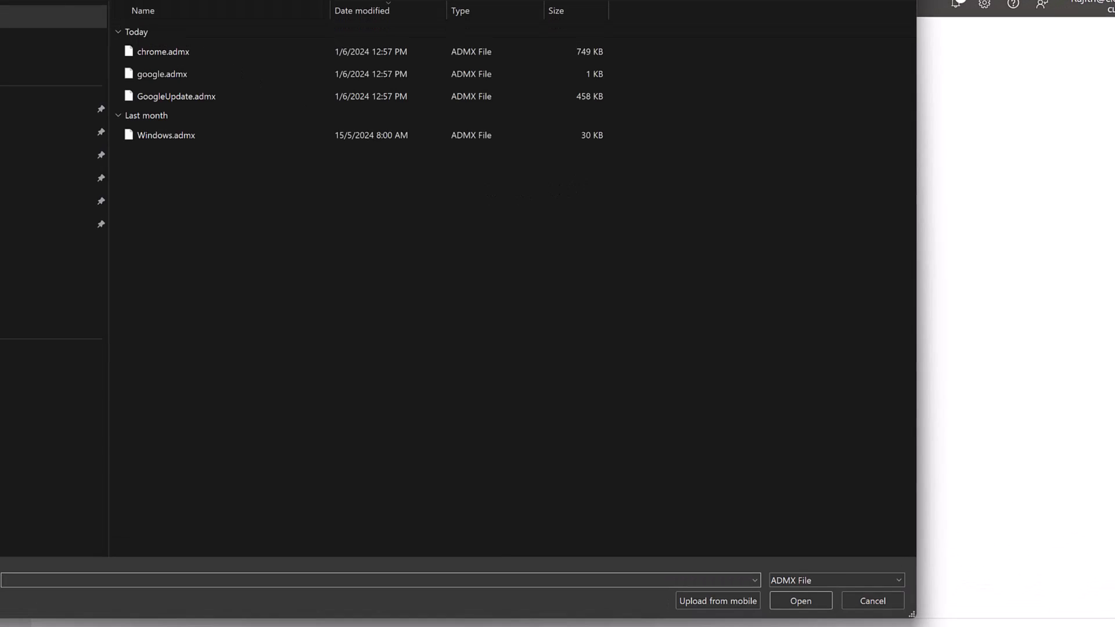
pyautogui.doubleClick(185, 133)
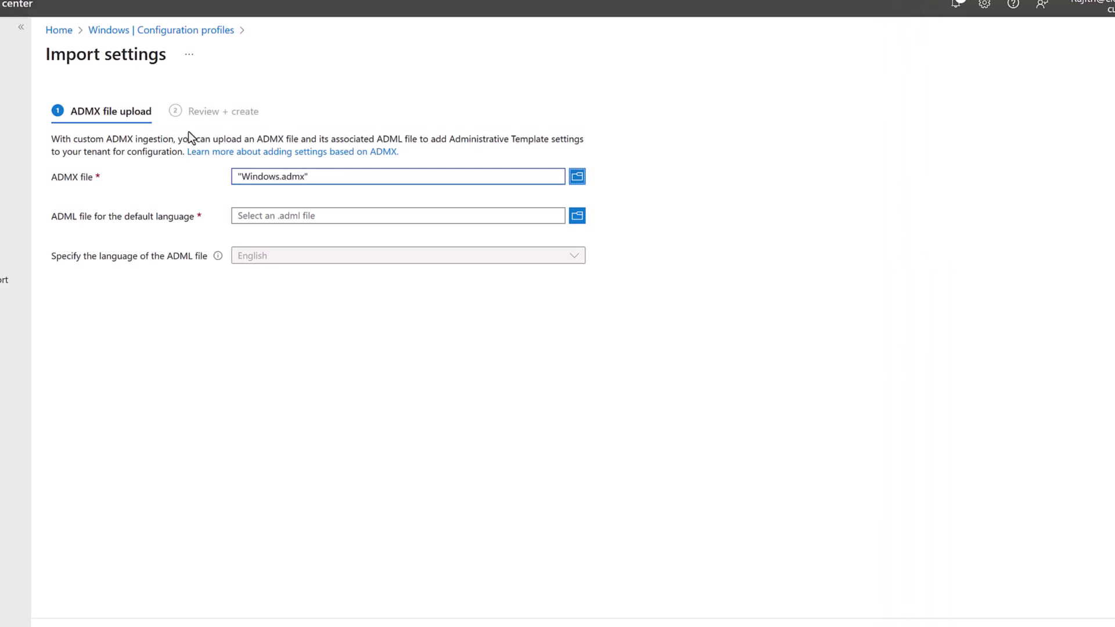
pyautogui.click(577, 219)
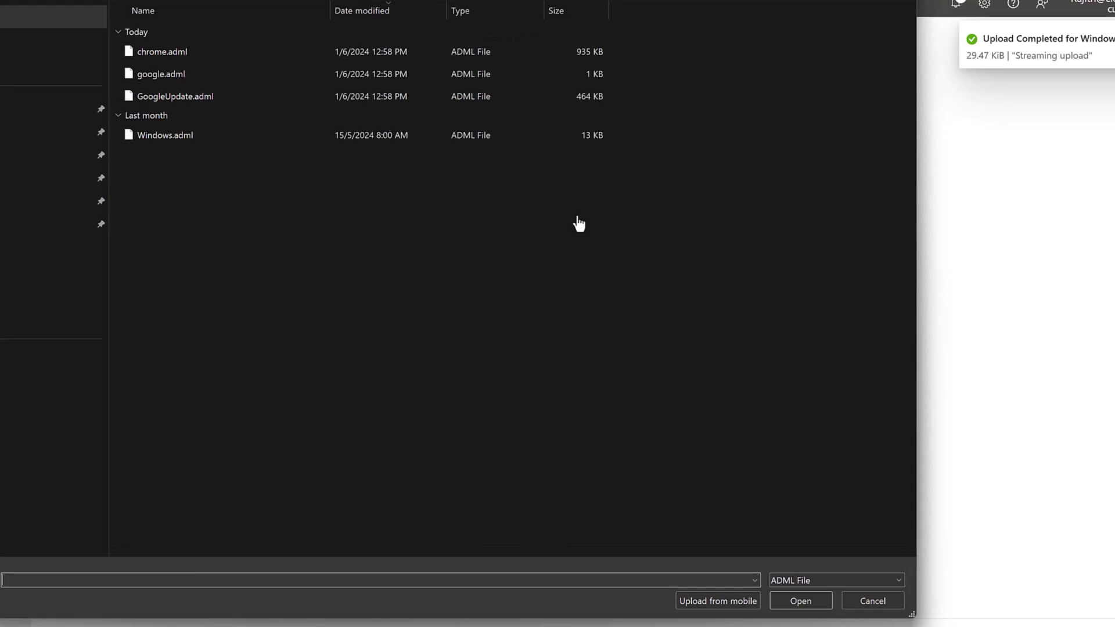
pyautogui.doubleClick(186, 135)
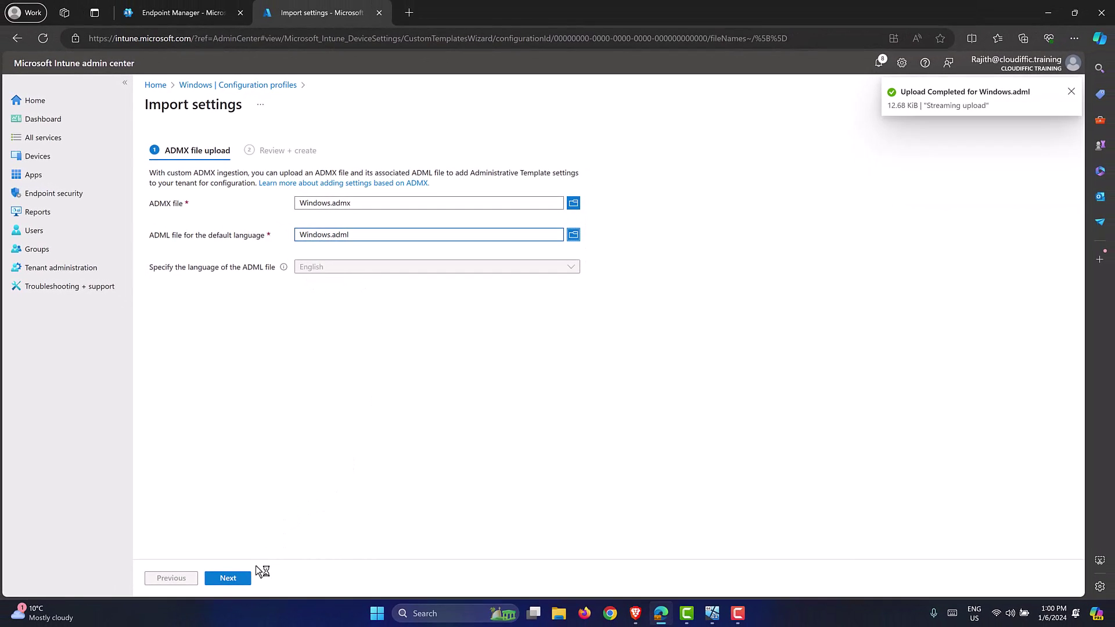
pyautogui.click(227, 578)
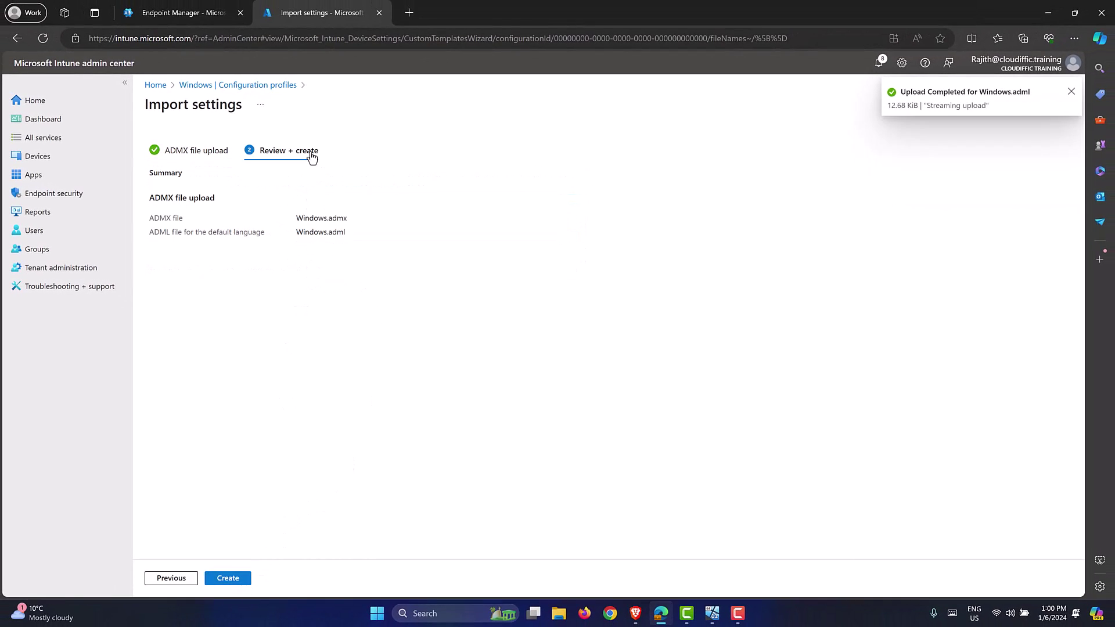
pyautogui.click(238, 580)
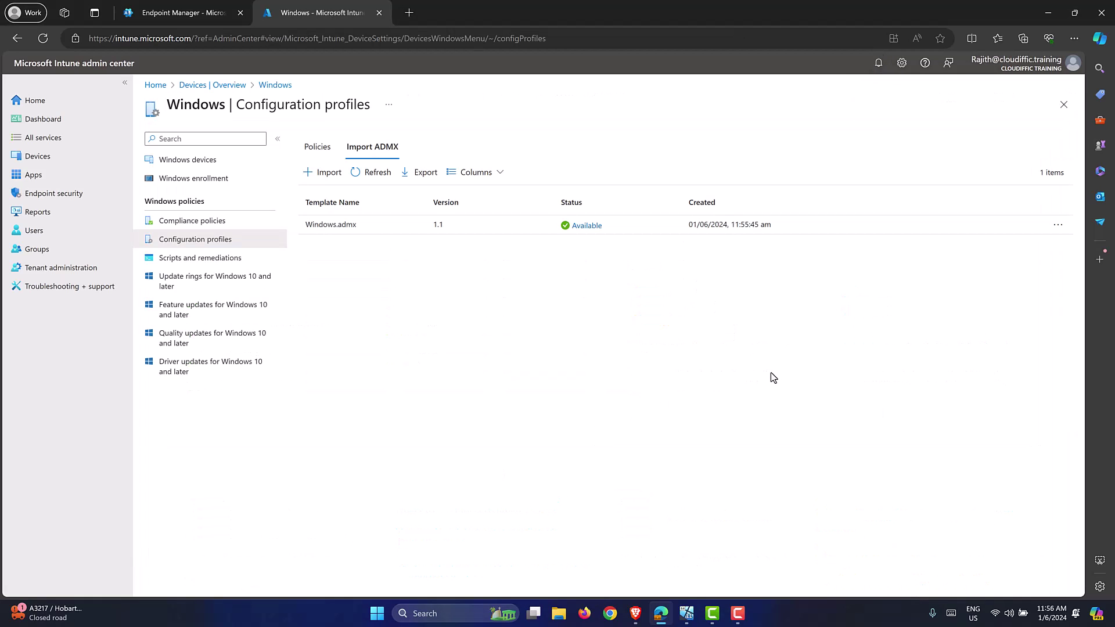
# Select google.admx and its google.adml language file for a new ADMX import
pyautogui.click(373, 173)
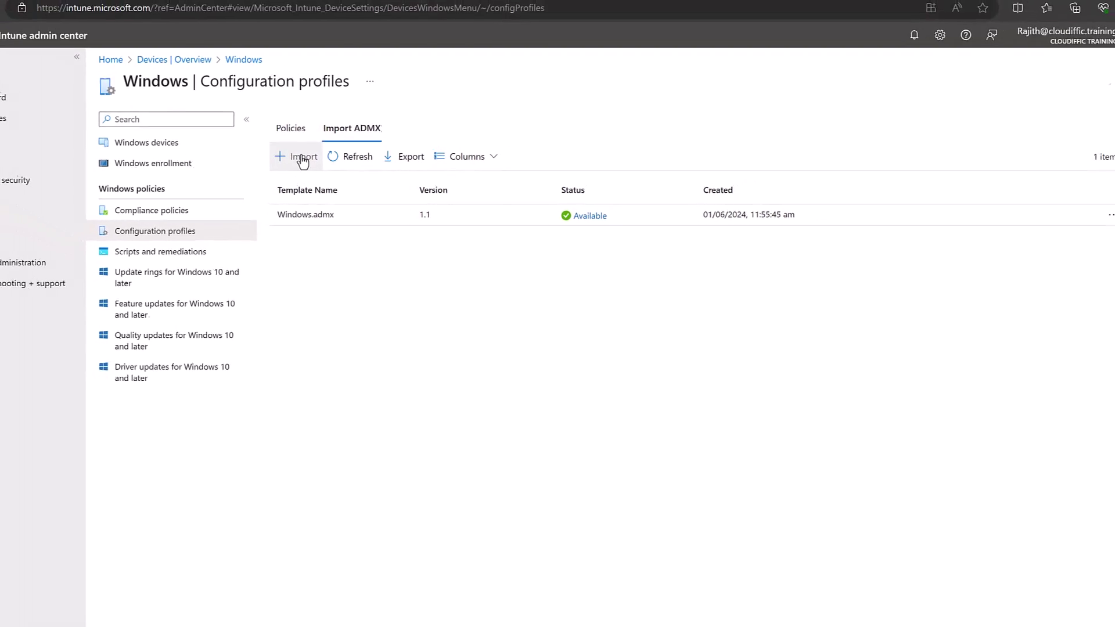
pyautogui.click(301, 157)
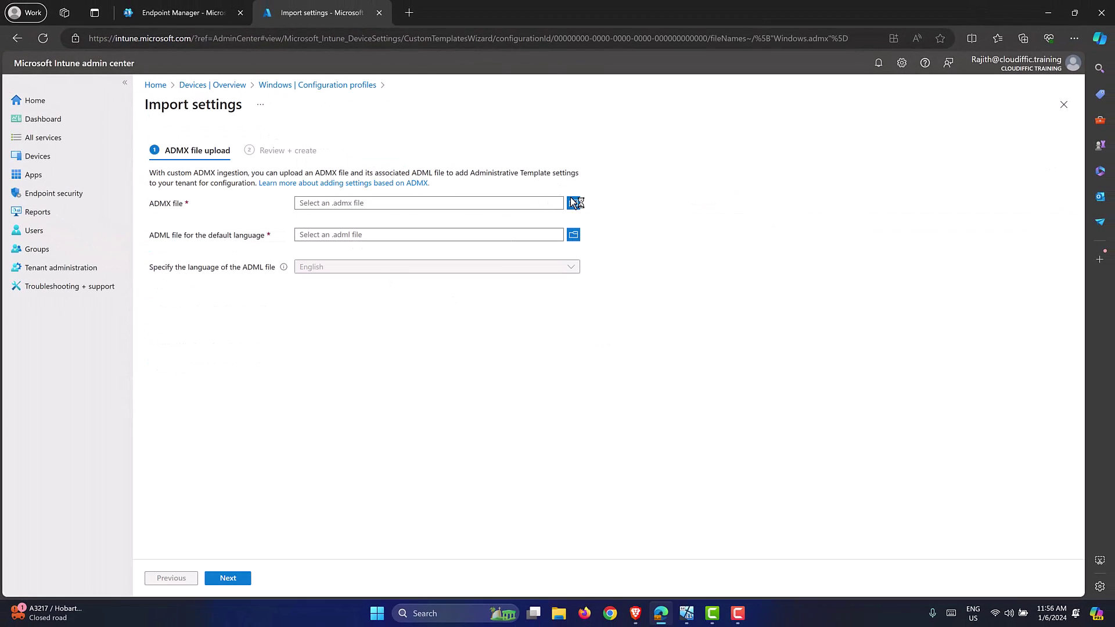
pyautogui.click(573, 205)
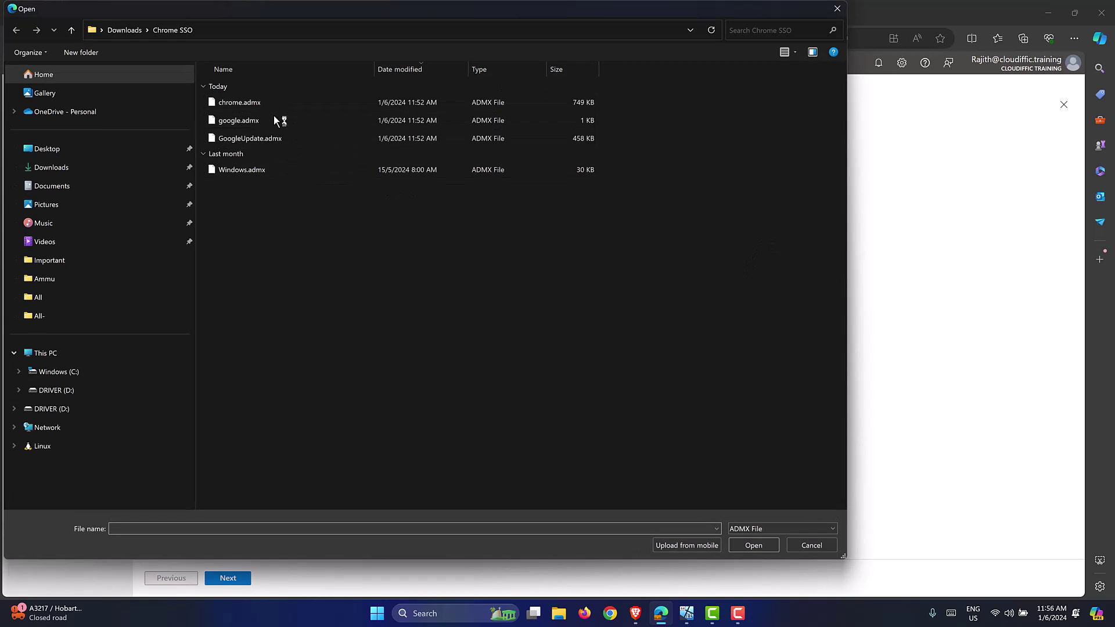
pyautogui.click(261, 119)
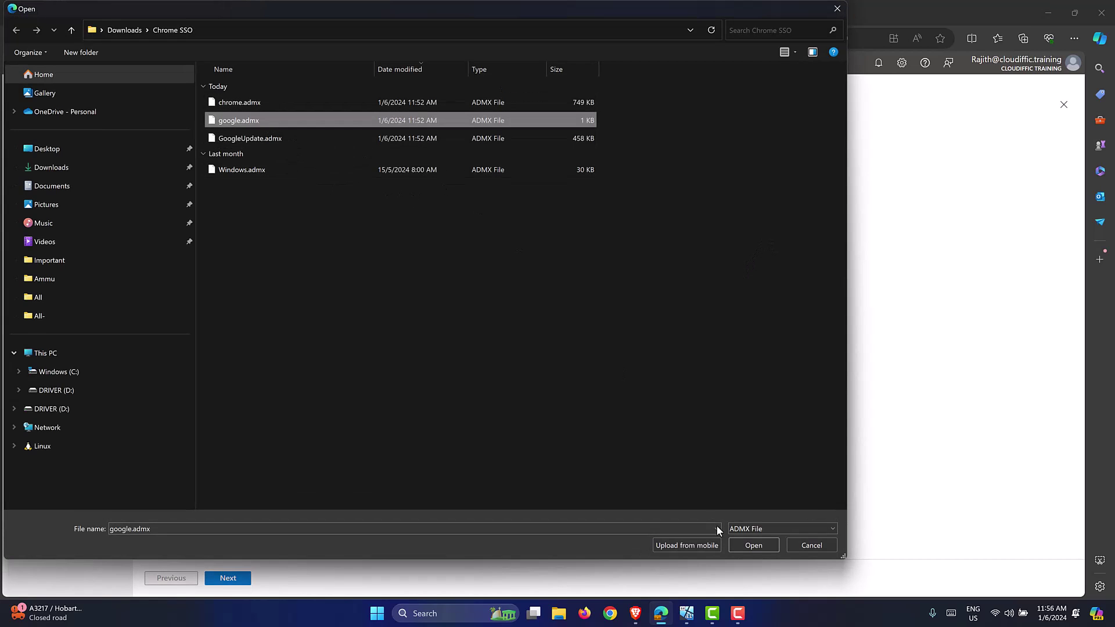
pyautogui.click(753, 545)
pyautogui.click(573, 235)
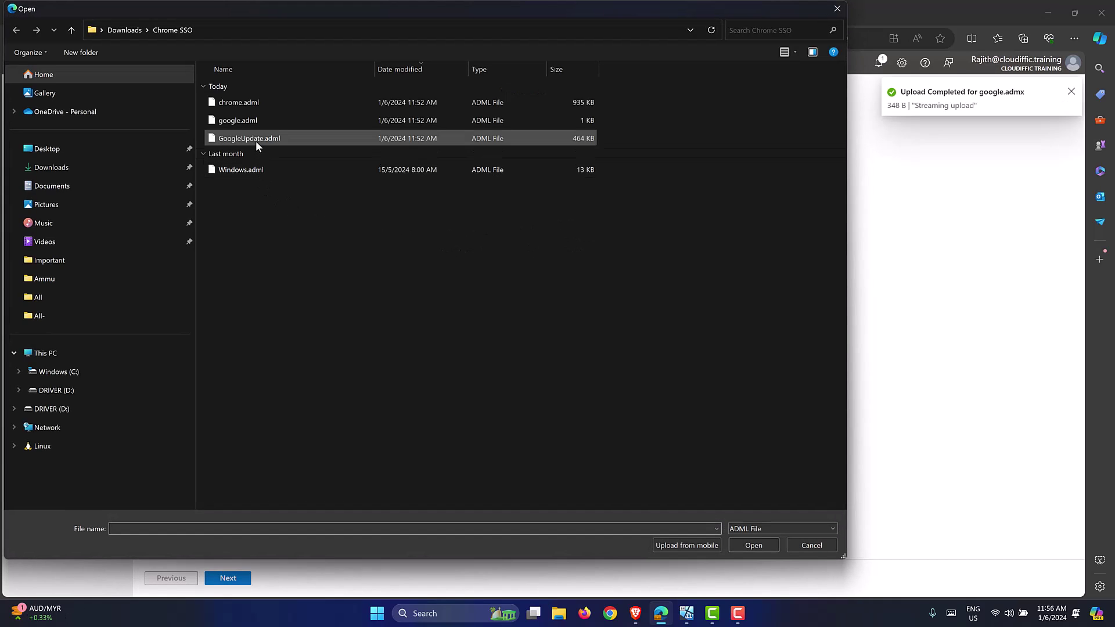
pyautogui.click(245, 125)
pyautogui.click(753, 545)
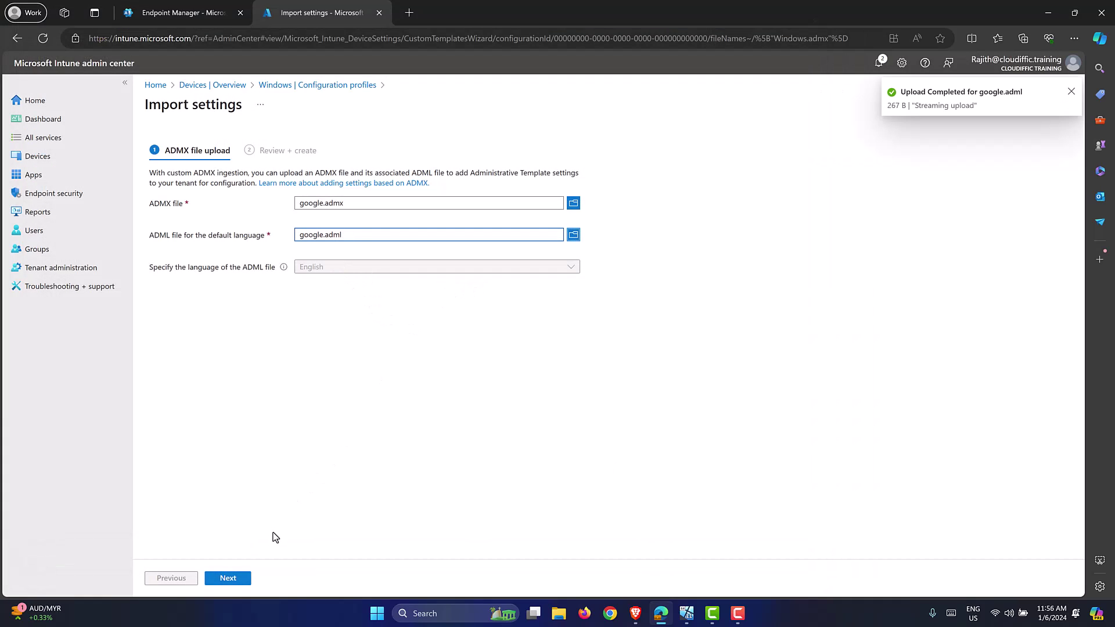
# Create the google.admx import and refresh the list until it shows Available
pyautogui.click(238, 578)
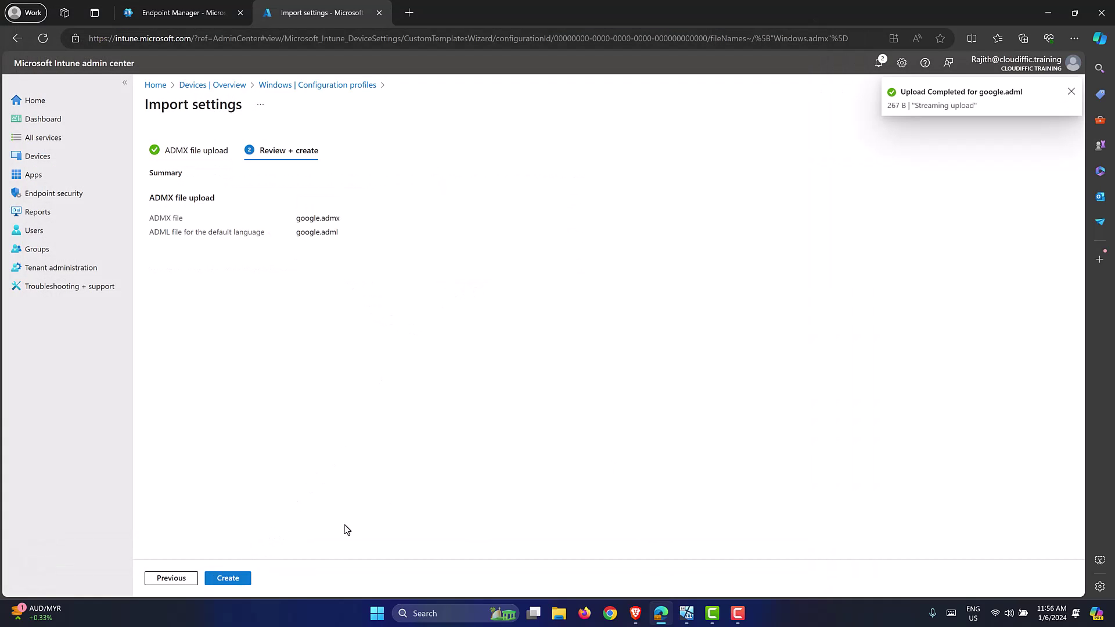
pyautogui.click(241, 578)
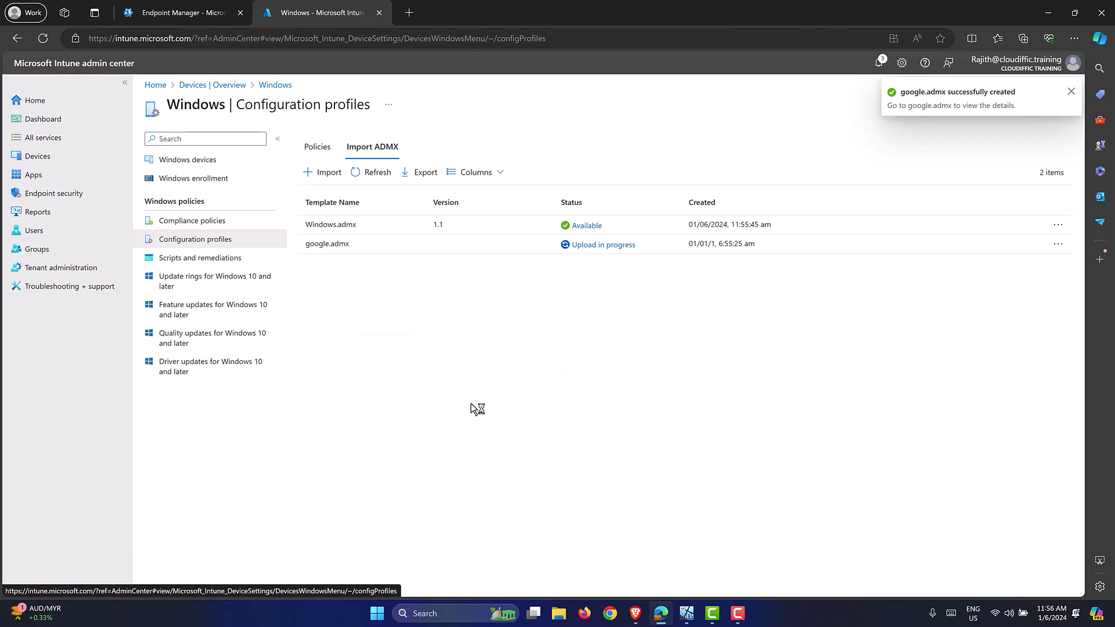
pyautogui.click(378, 175)
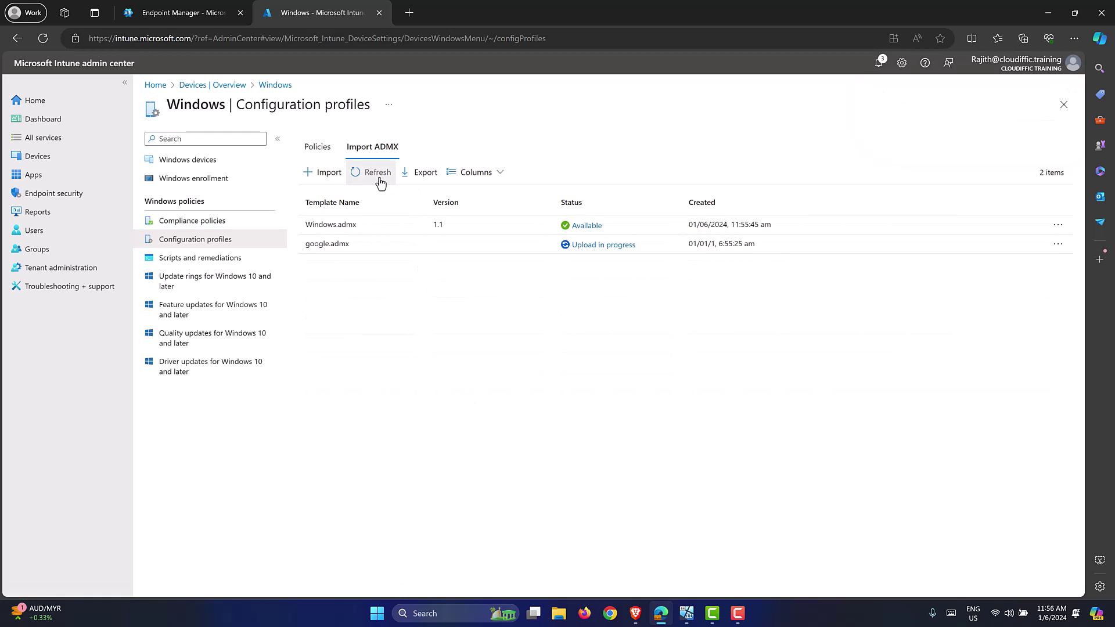
pyautogui.click(378, 176)
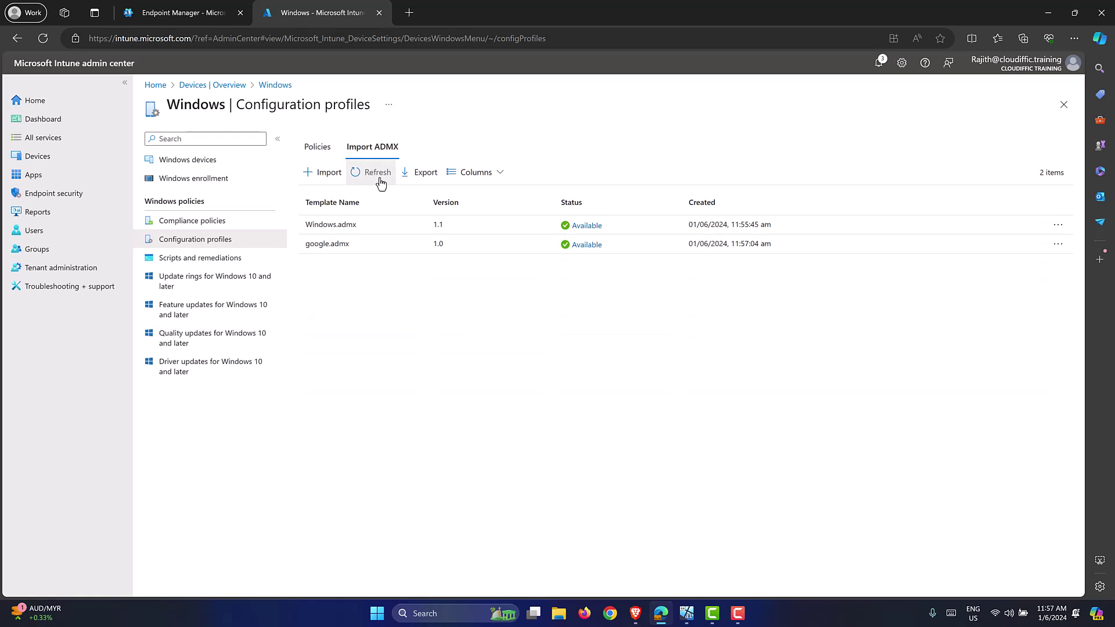
pyautogui.click(378, 174)
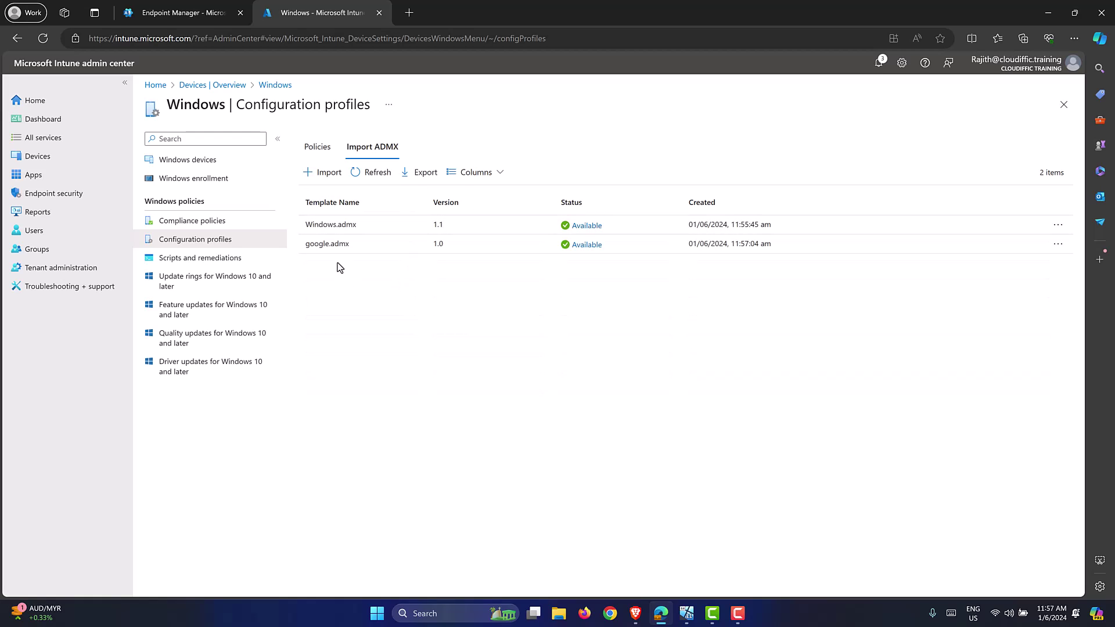
pyautogui.click(324, 173)
# Import GoogleUpdate.admx with GoogleUpdate.adml as its language file
pyautogui.click(572, 205)
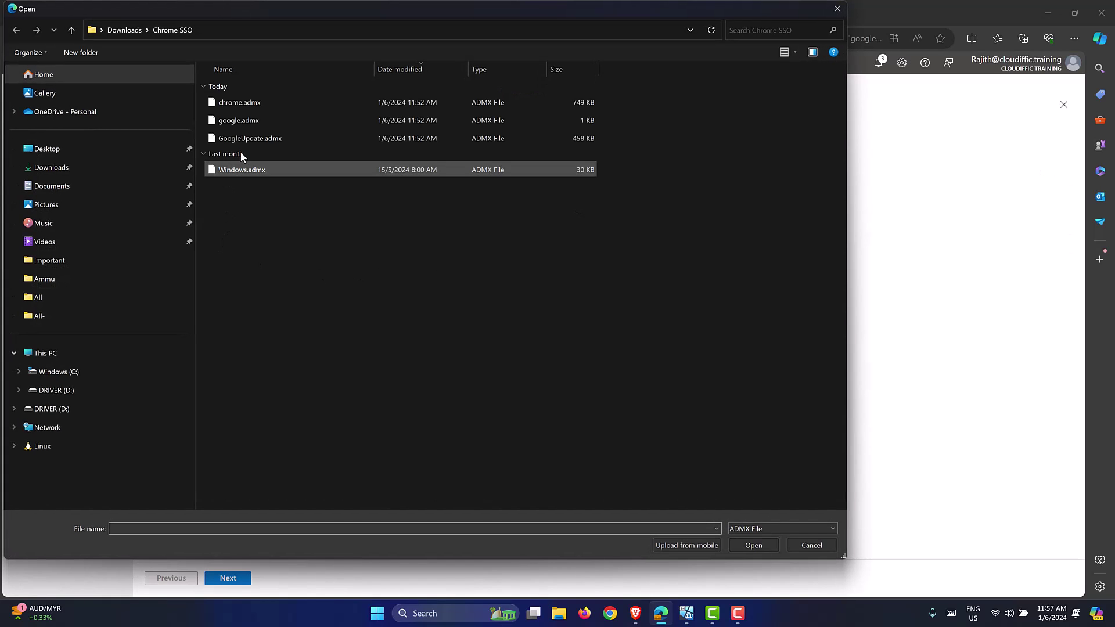
pyautogui.doubleClick(253, 138)
pyautogui.click(574, 235)
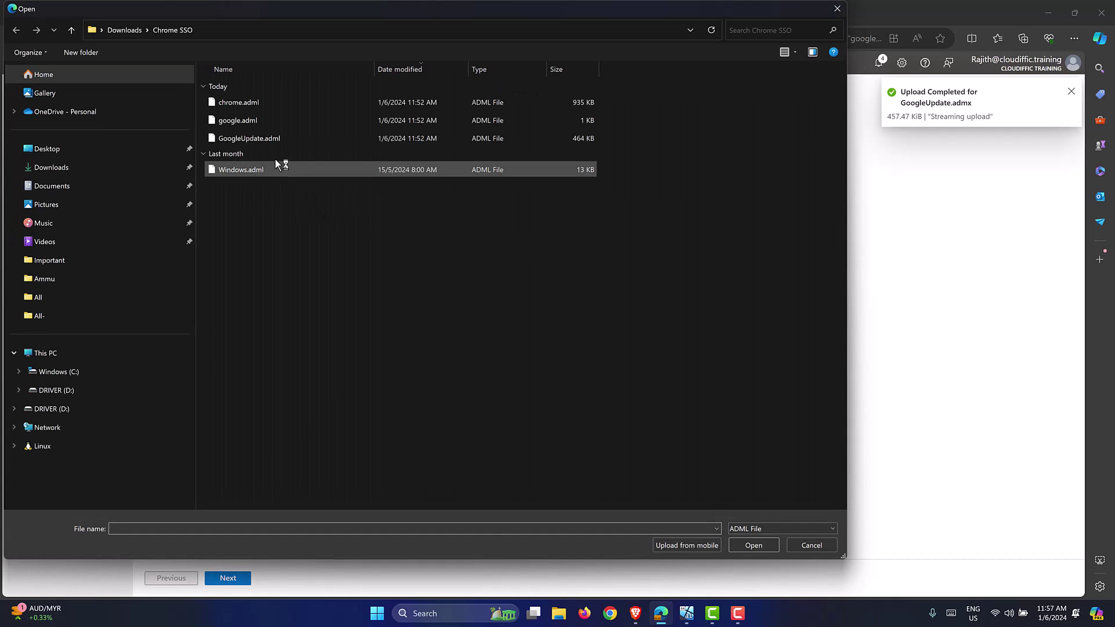
pyautogui.doubleClick(276, 143)
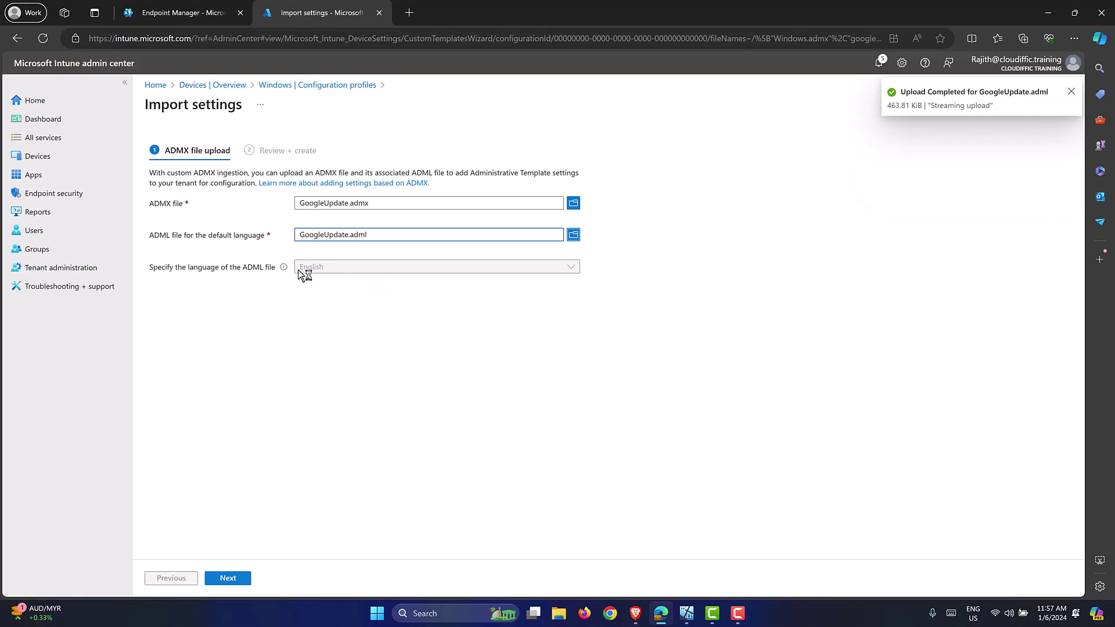
pyautogui.click(231, 581)
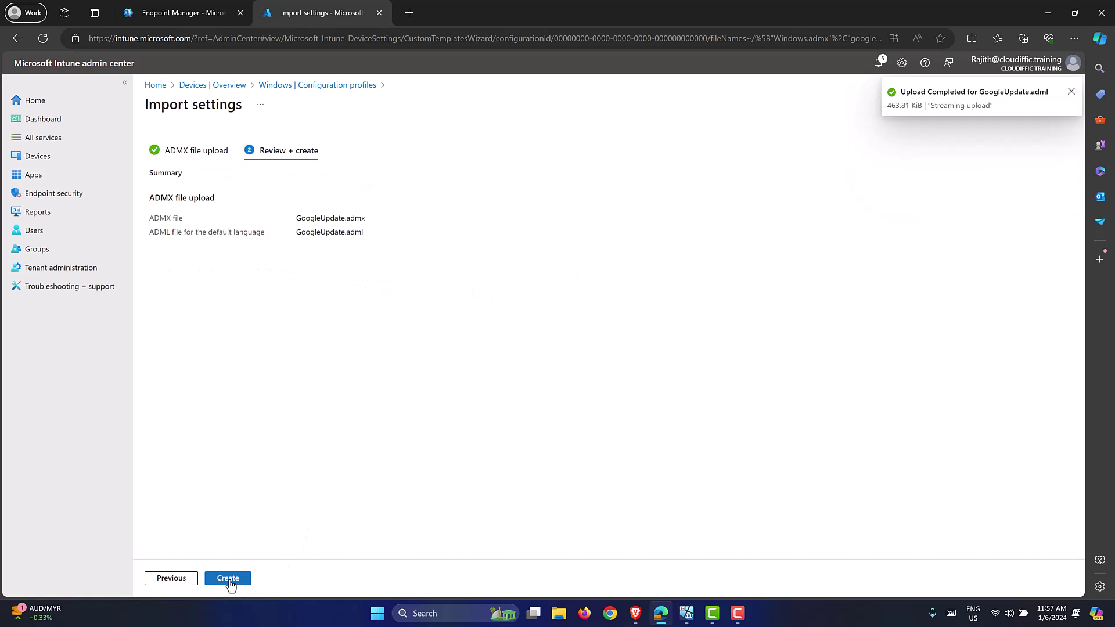
pyautogui.click(230, 582)
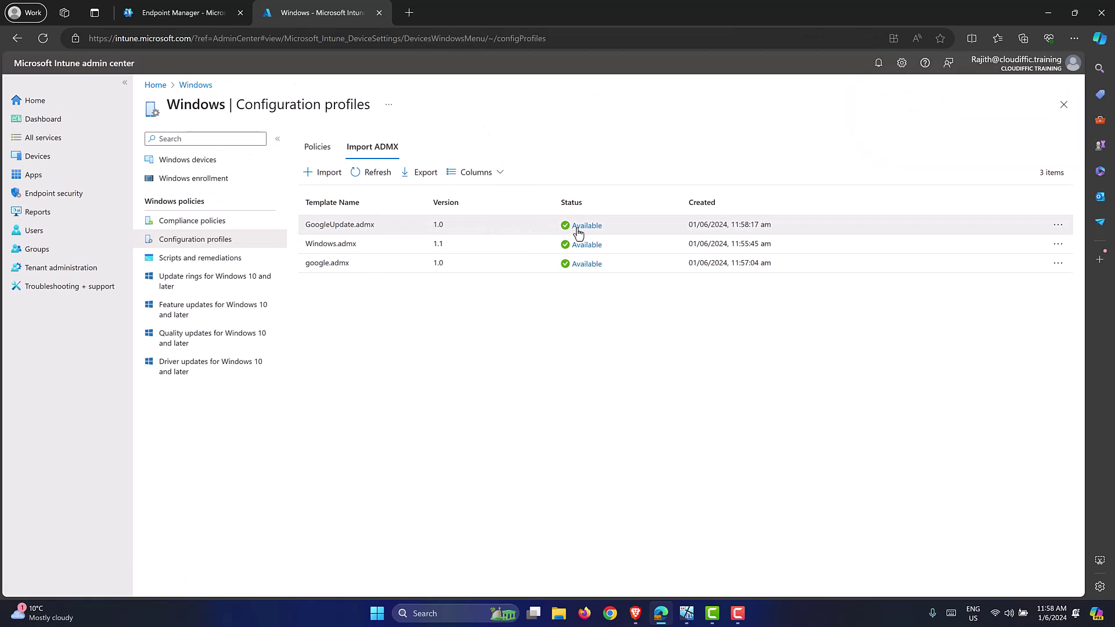
pyautogui.click(319, 173)
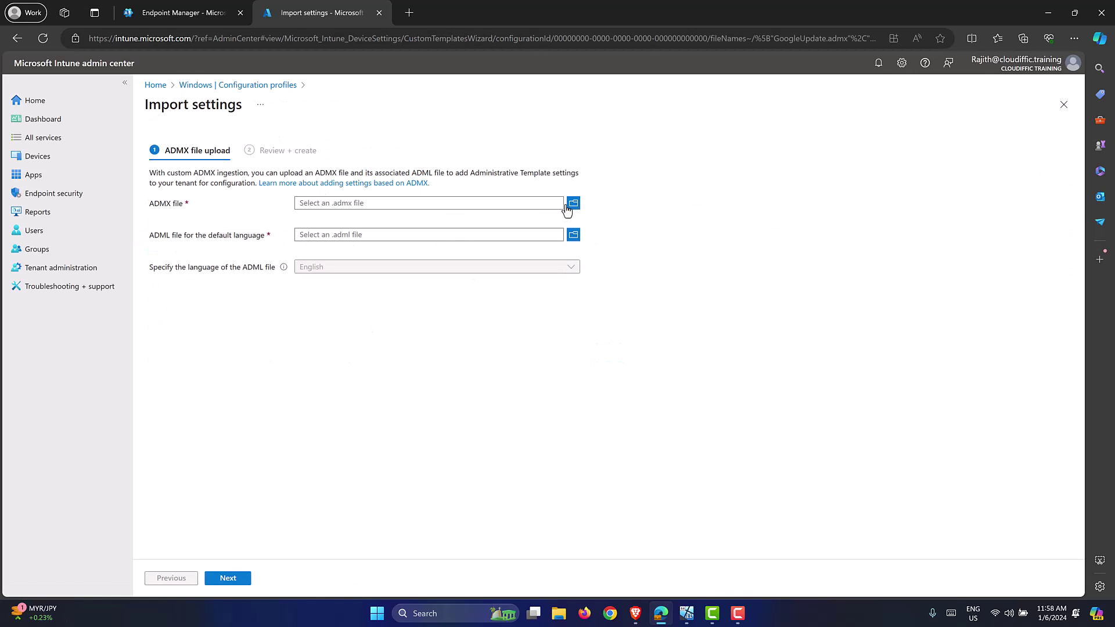
# Import chrome.admx with chrome.adml and refresh until it shows Available
pyautogui.click(564, 206)
pyautogui.doubleClick(254, 103)
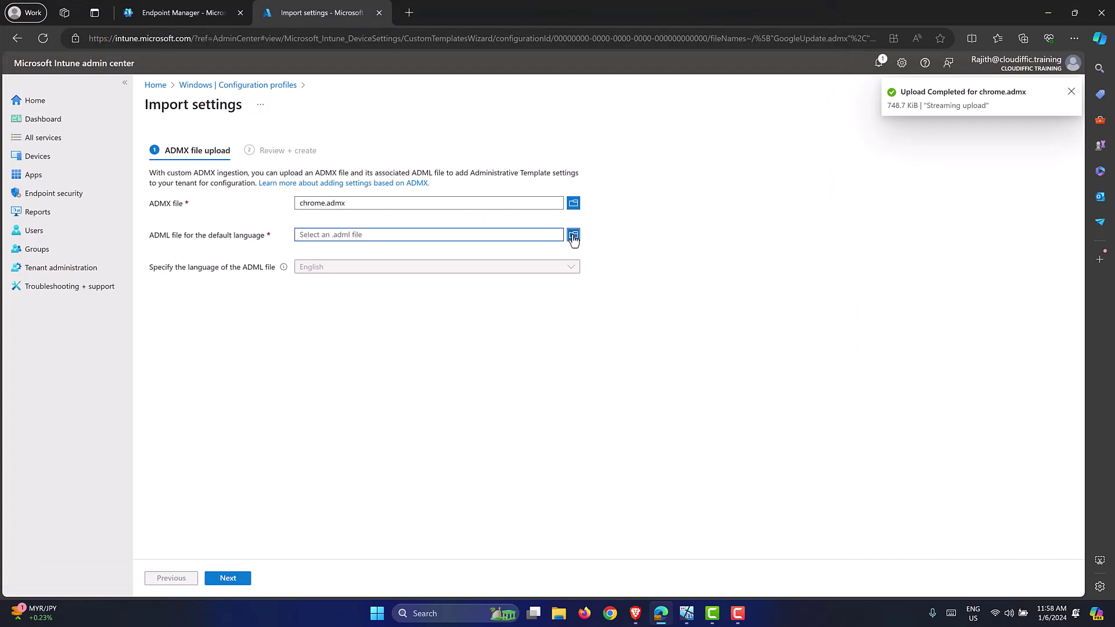
pyautogui.click(573, 235)
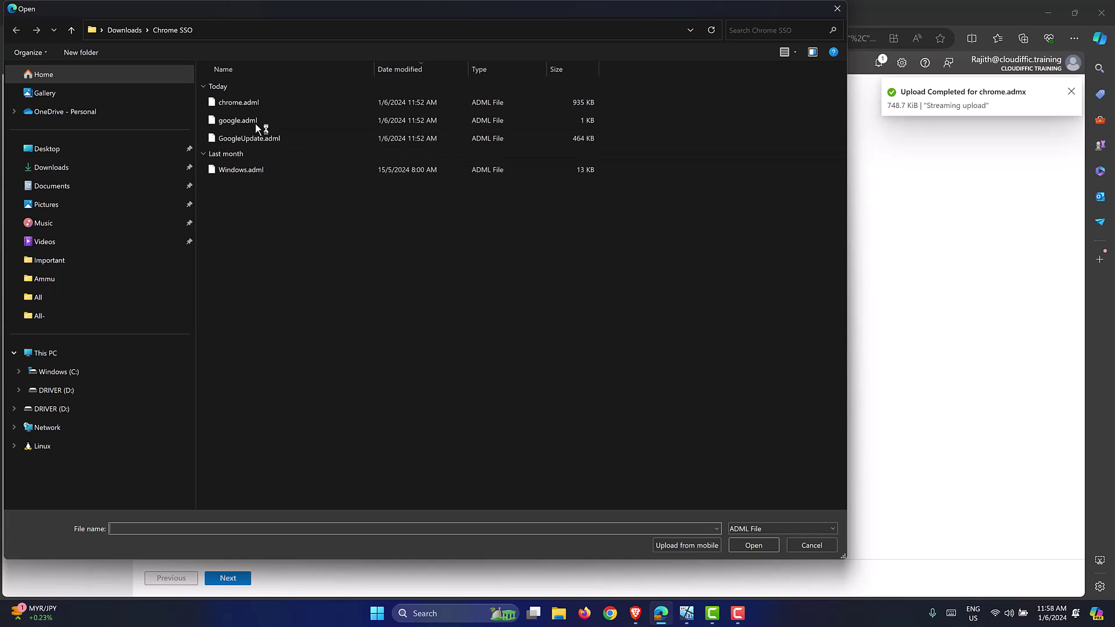
pyautogui.doubleClick(263, 104)
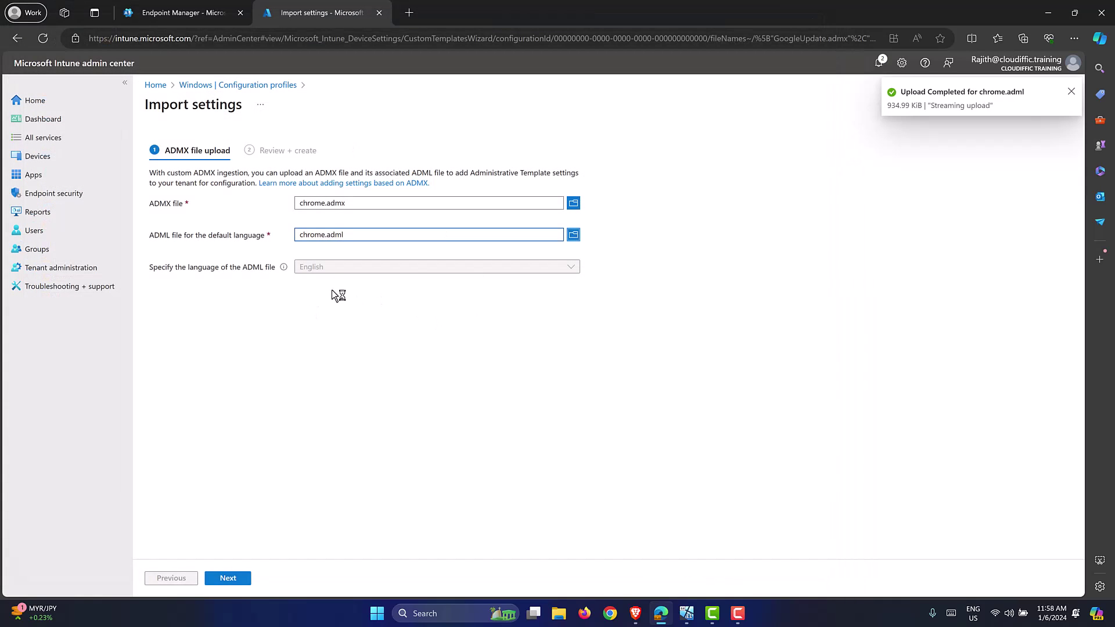
pyautogui.click(227, 578)
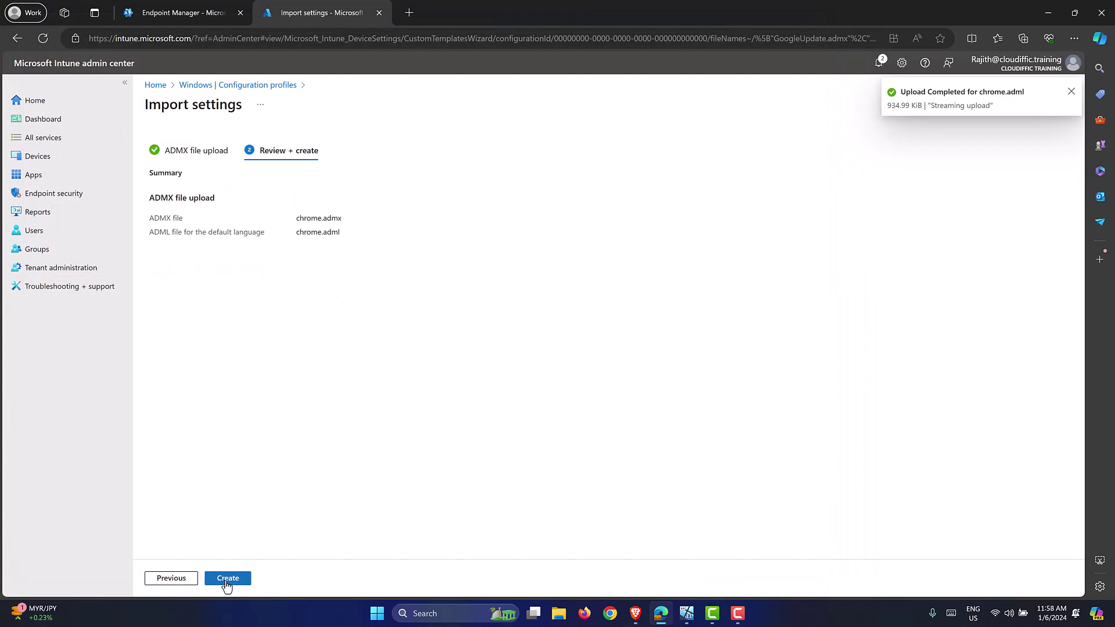
pyautogui.click(227, 578)
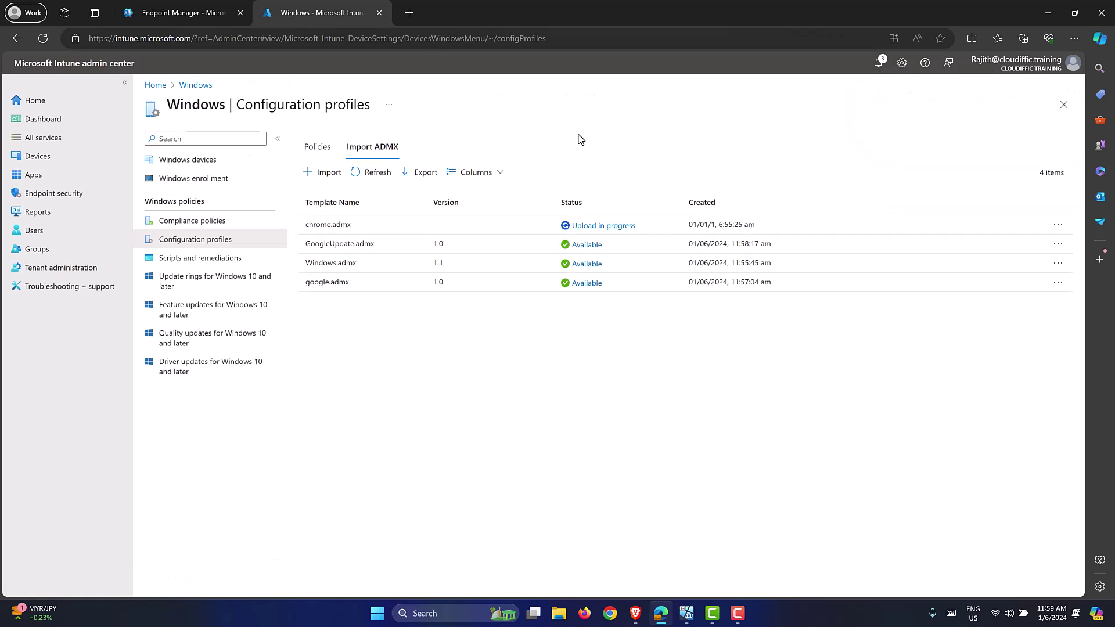
pyautogui.click(357, 174)
pyautogui.click(358, 179)
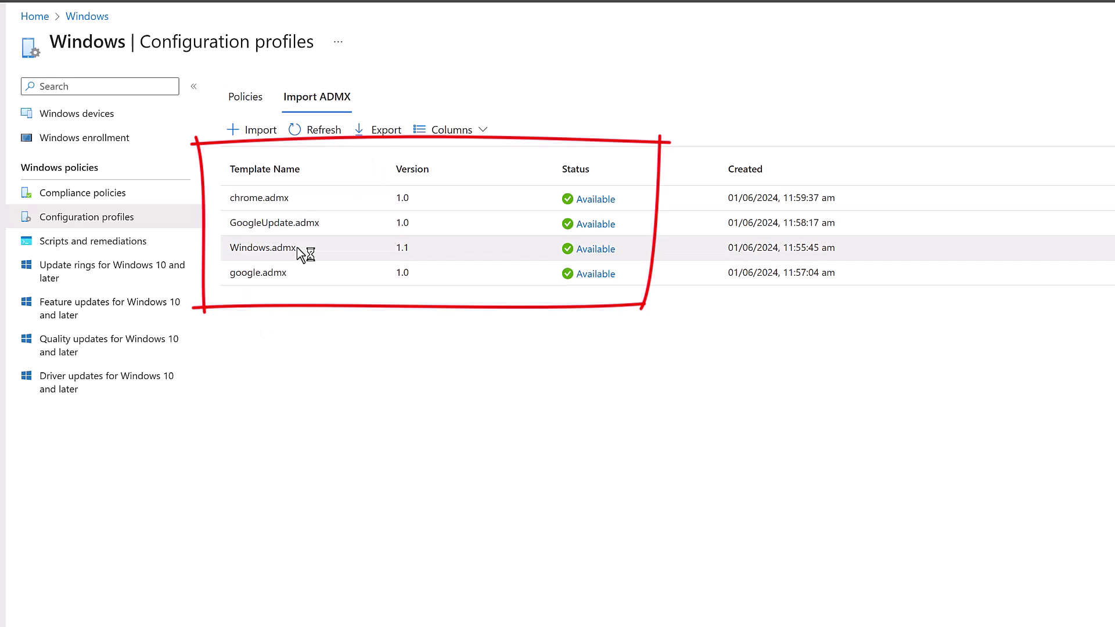
# Create a Windows 10 and later Templates policy from Imported Administrative templates (Preview)
pyautogui.click(310, 130)
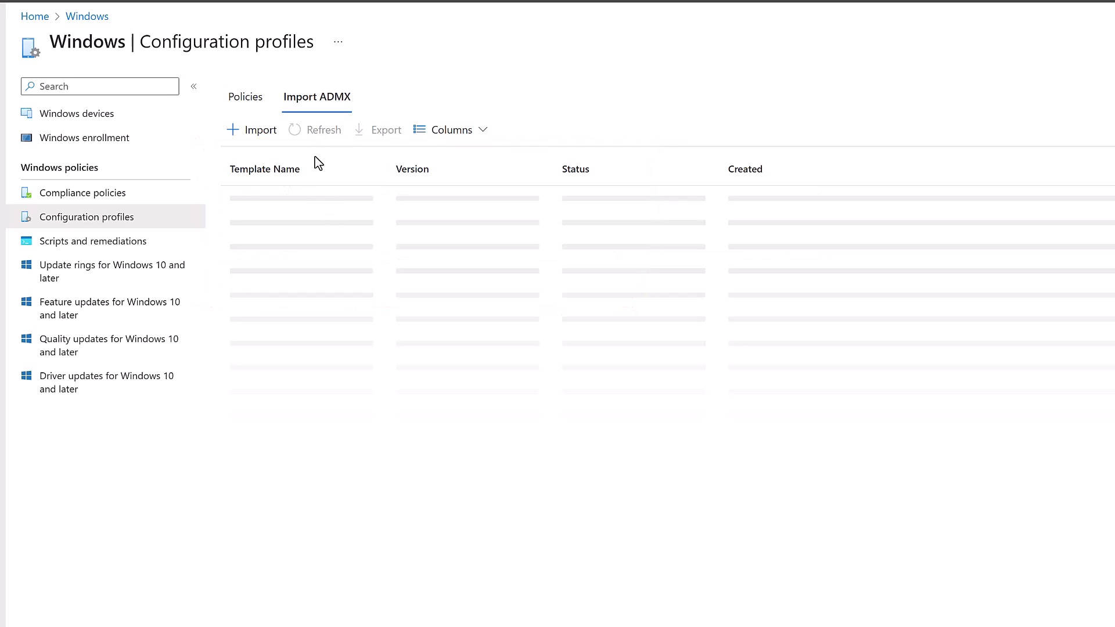
pyautogui.click(236, 101)
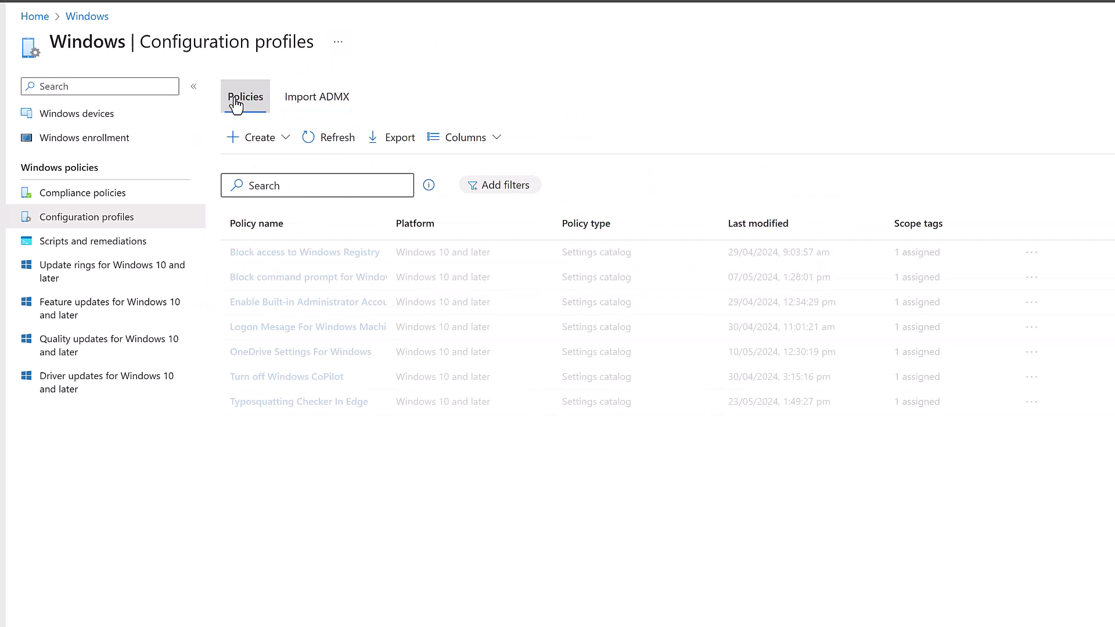
pyautogui.click(287, 144)
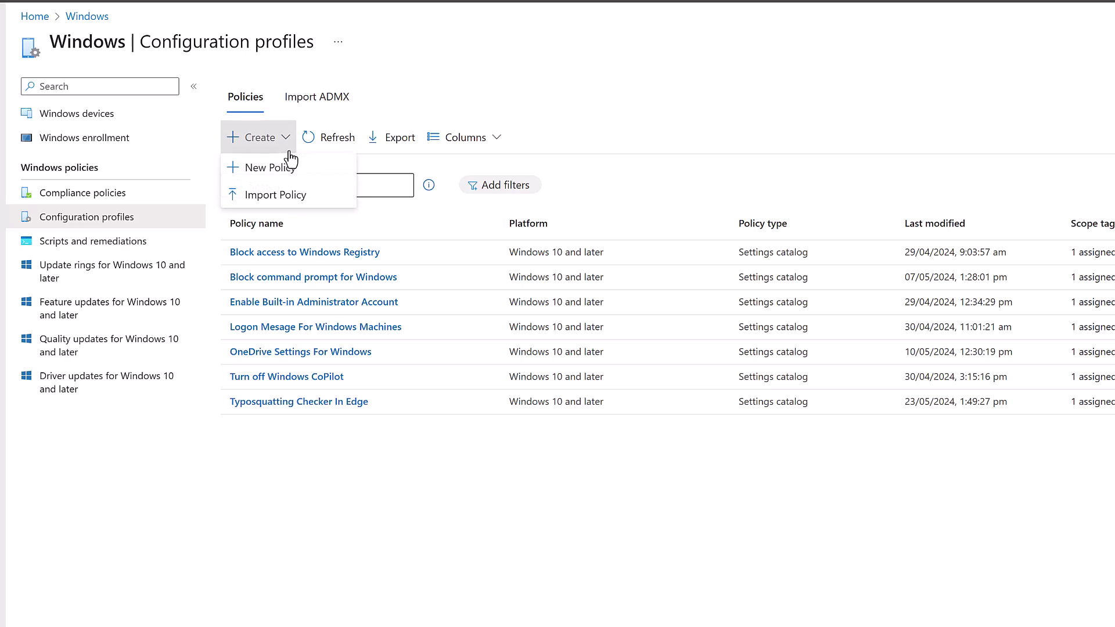
pyautogui.click(290, 170)
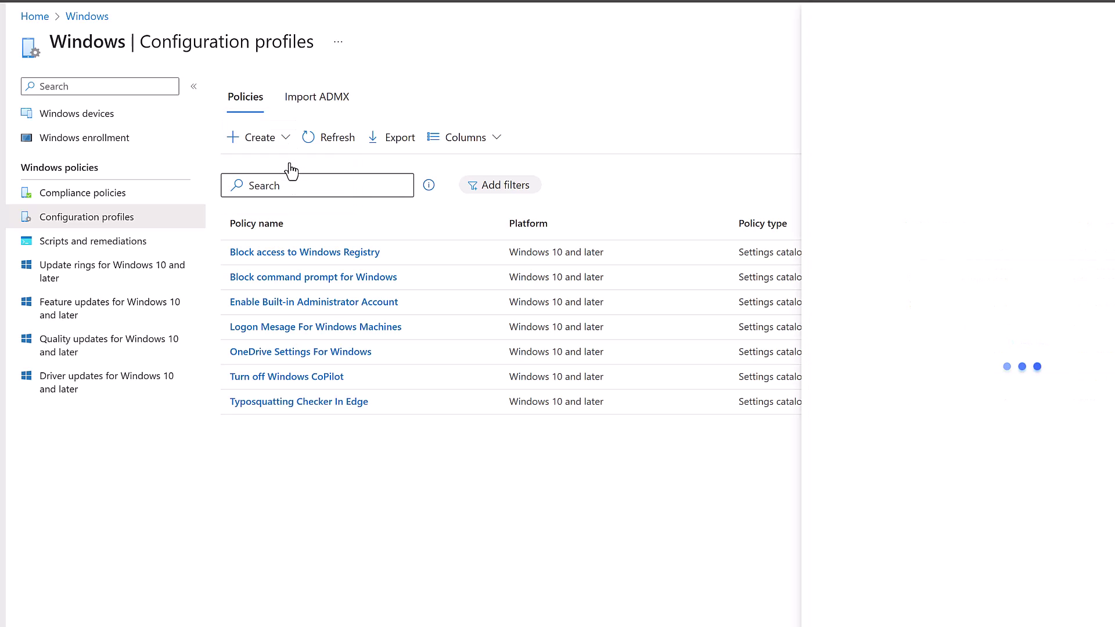
pyautogui.click(890, 96)
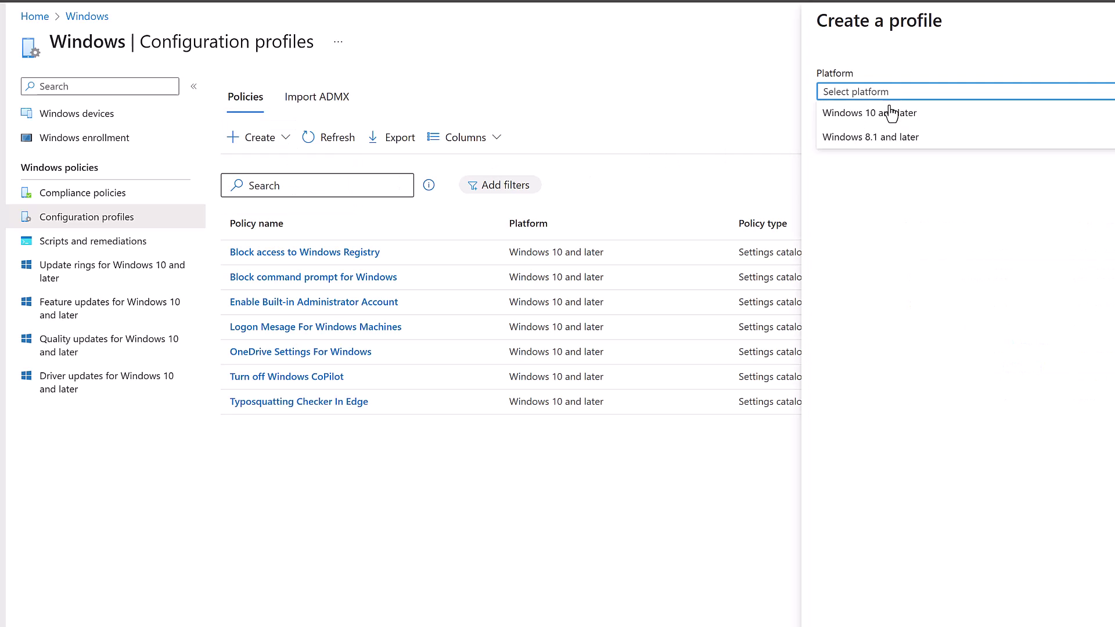
pyautogui.click(889, 114)
pyautogui.click(888, 143)
pyautogui.click(870, 182)
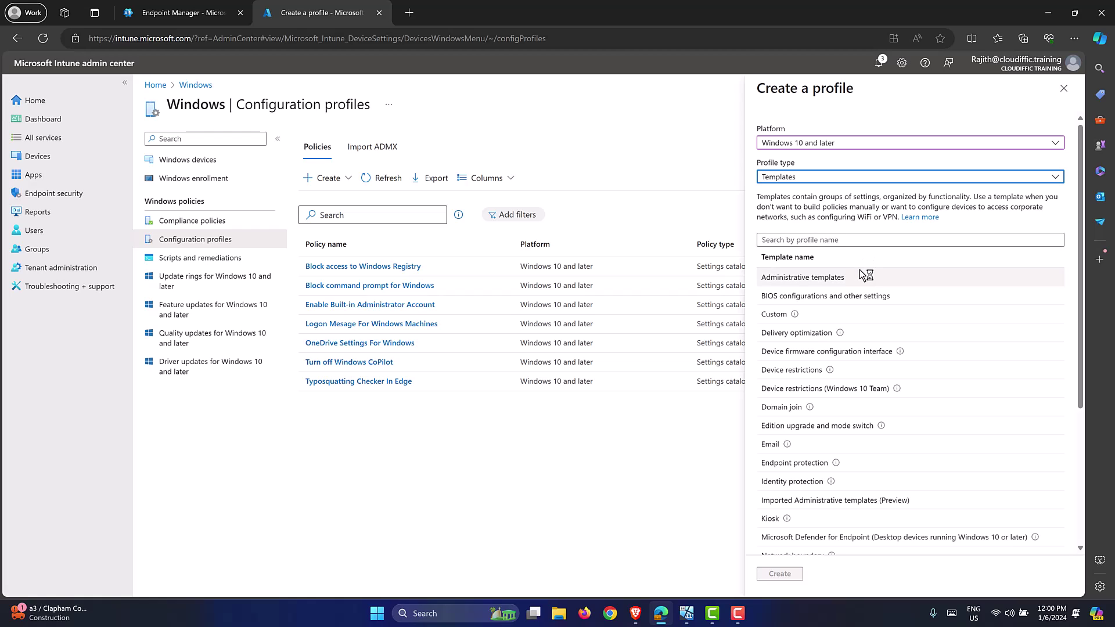
pyautogui.scroll(-2, 848, 312)
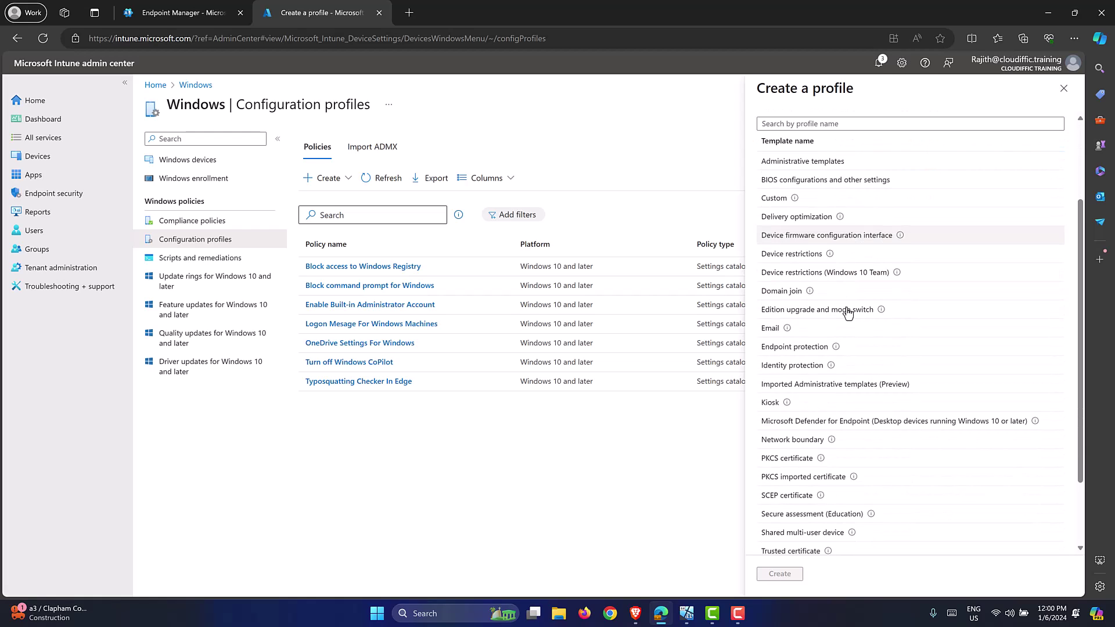
pyautogui.click(824, 388)
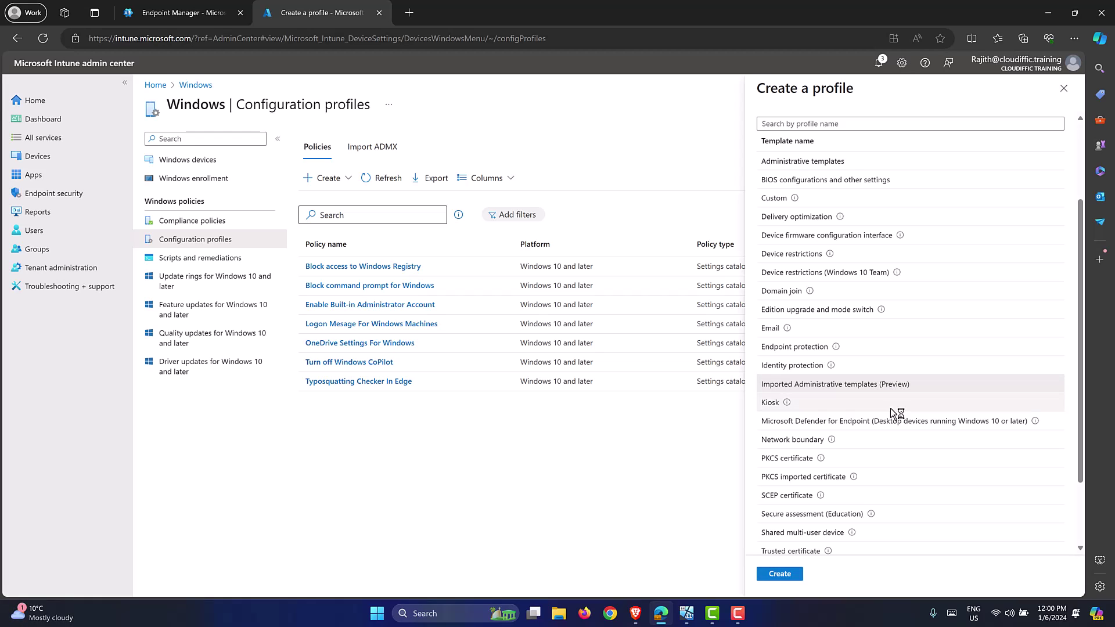
pyautogui.click(780, 574)
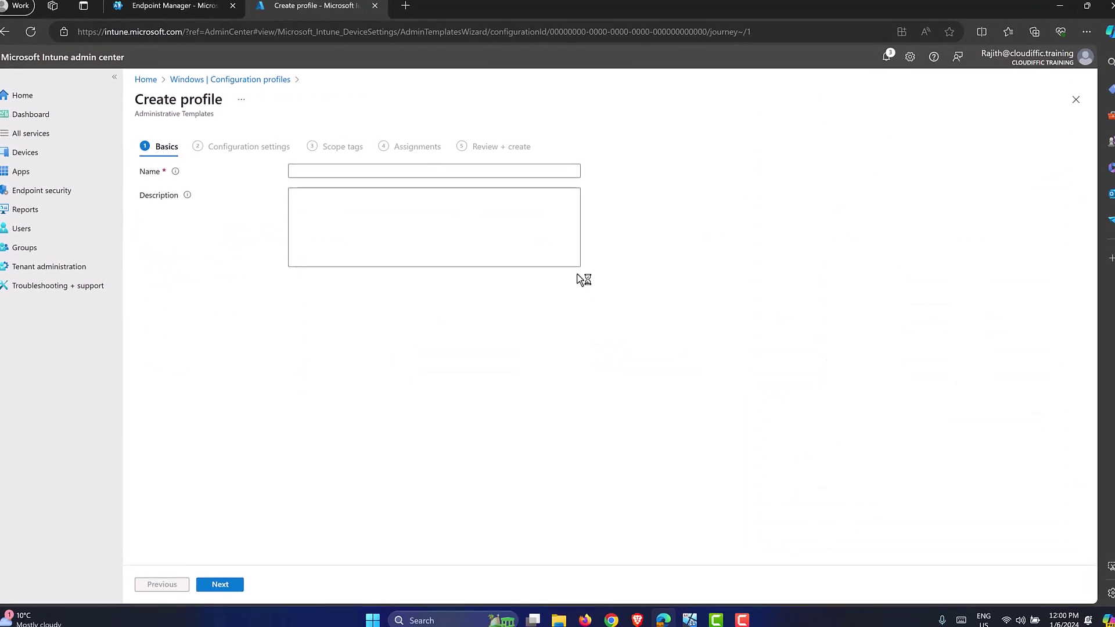
# Name the profile 'Chrome SSO Settings' and paste the same text as its description
pyautogui.click(453, 177)
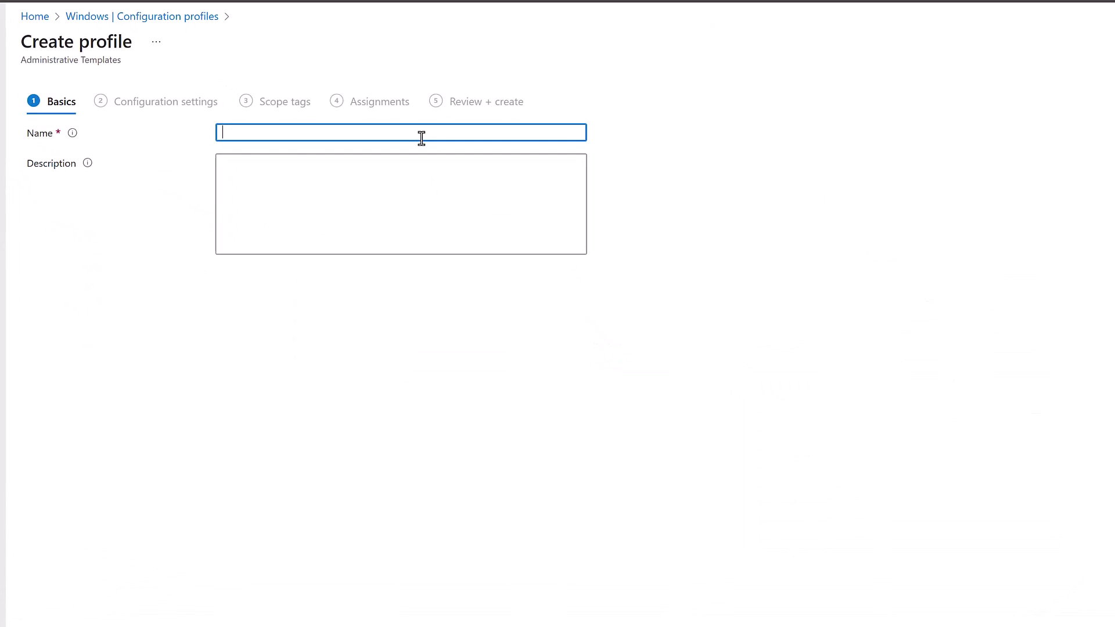
pyautogui.write('Chro')
pyautogui.write('me SSP Settings')
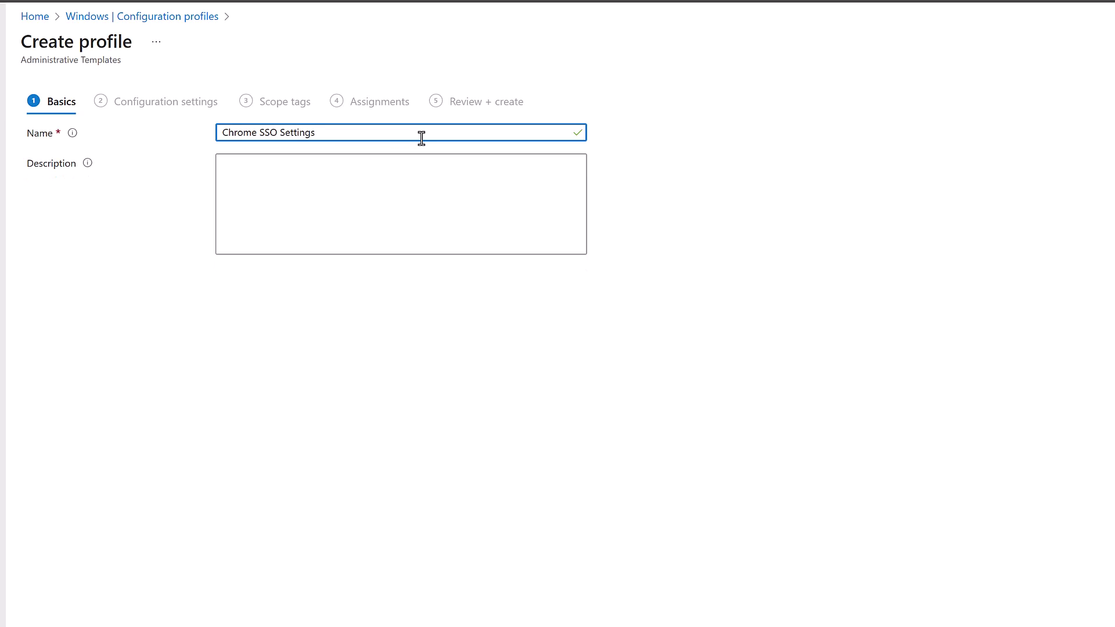
pyautogui.hotkey('ctrl', 'a')
pyautogui.hotkey('ctrl', 'c')
pyautogui.press('Tab')
pyautogui.hotkey('ctrl', 'v')
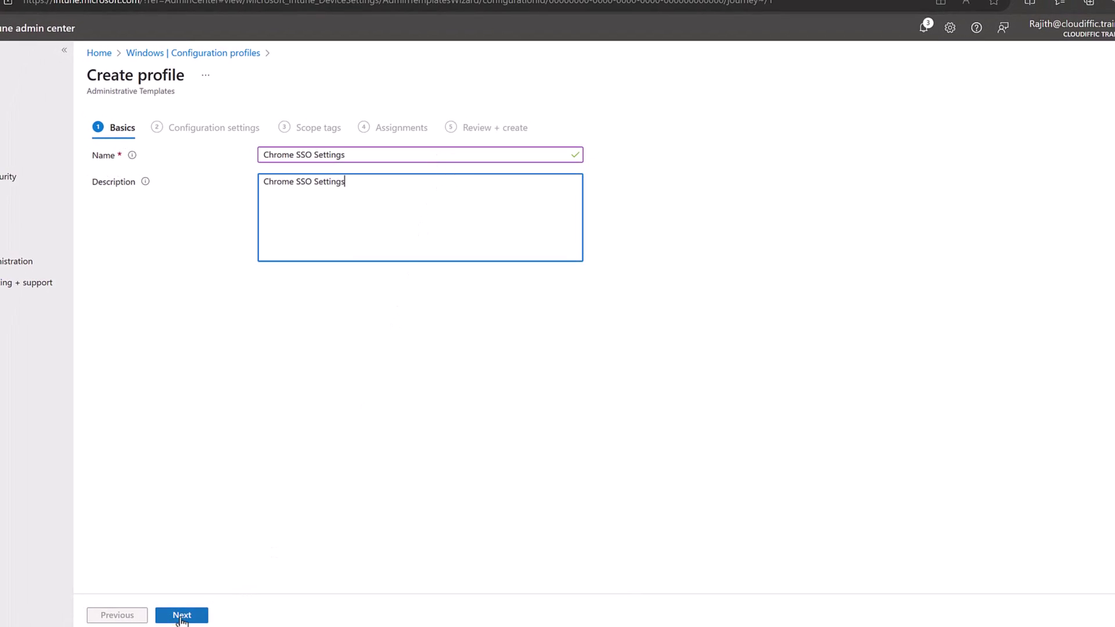
pyautogui.click(181, 616)
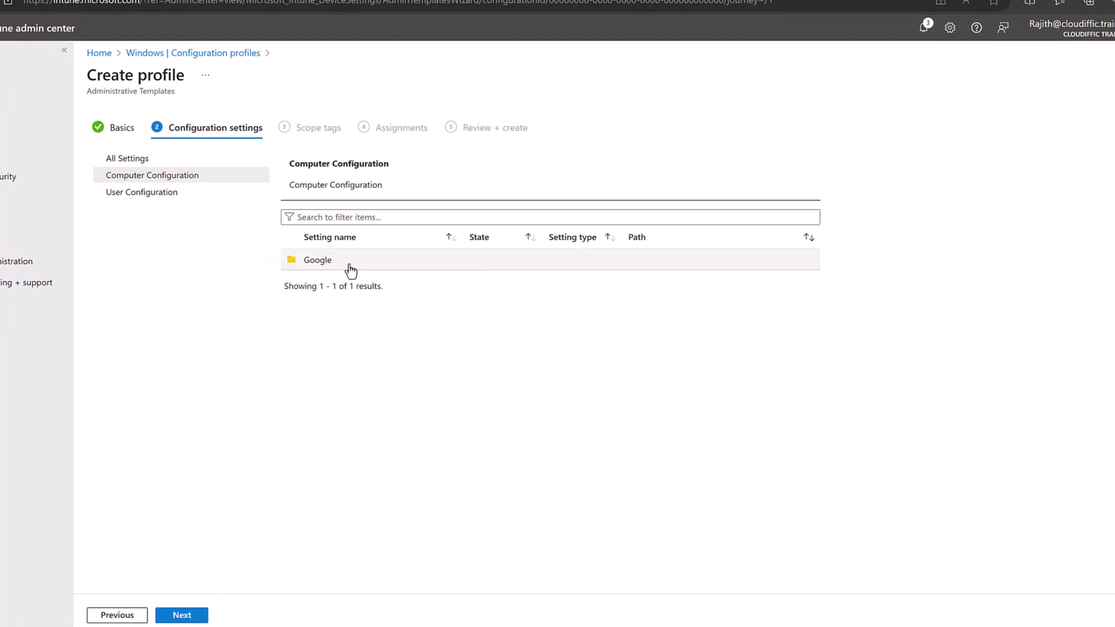
# Filter settings by 'microsoft' and open Allow automatic sign-in to Microsoft® cloud identity providers
pyautogui.click(377, 217)
pyautogui.write('microsoft')
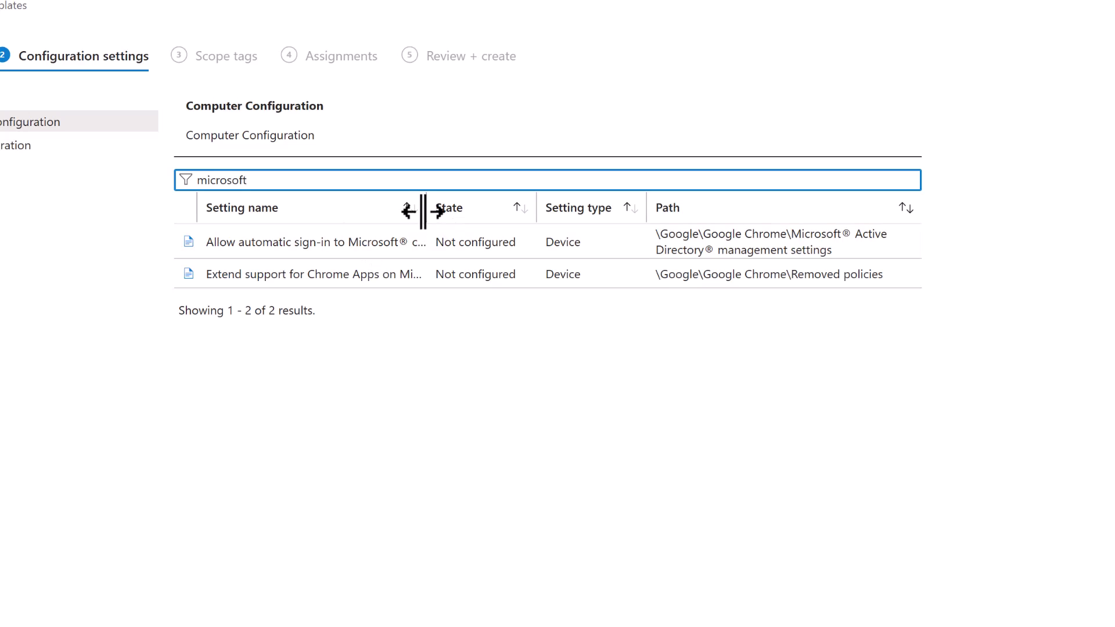
pyautogui.moveTo(428, 207); pyautogui.dragTo(518, 209)
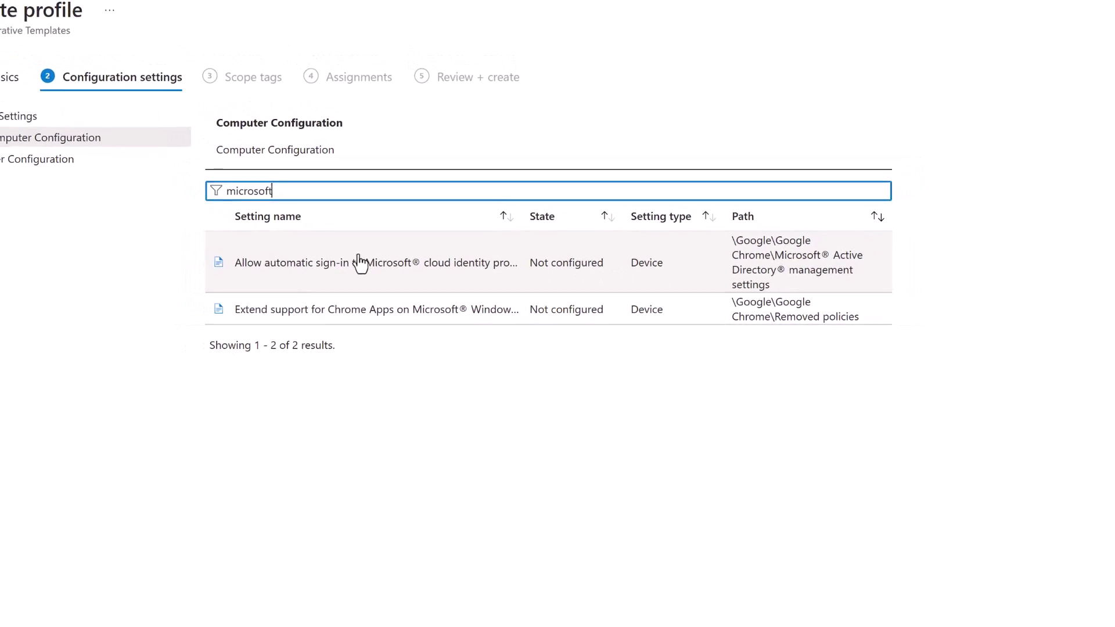
pyautogui.click(338, 264)
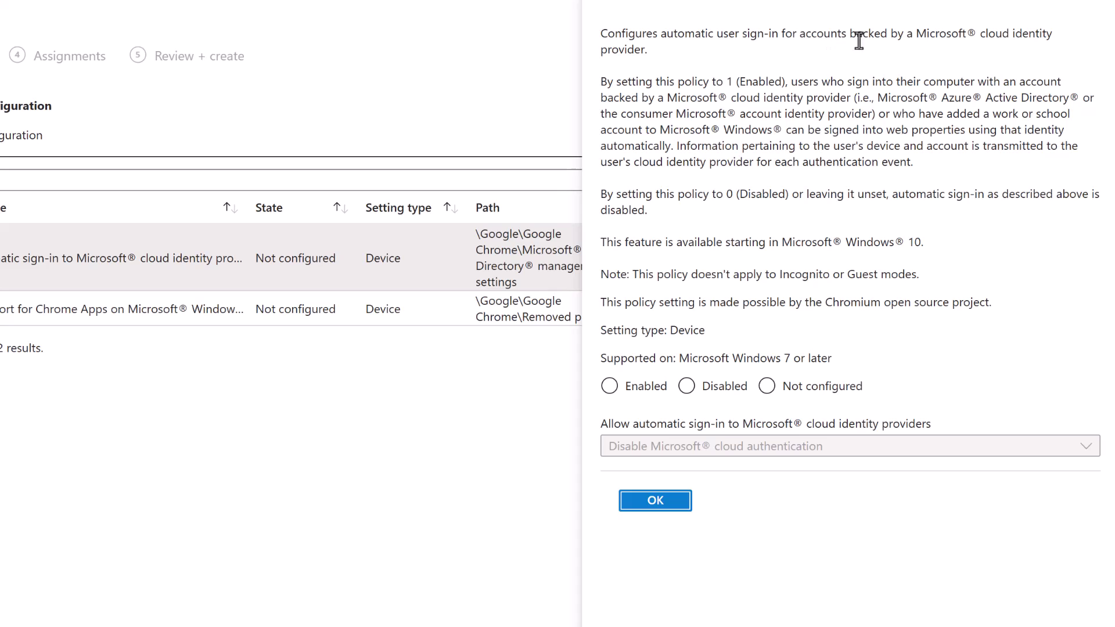
# Set the sign-in setting to Enabled with Enable Microsoft® cloud authentication and confirm
pyautogui.tripleClick(806, 41)
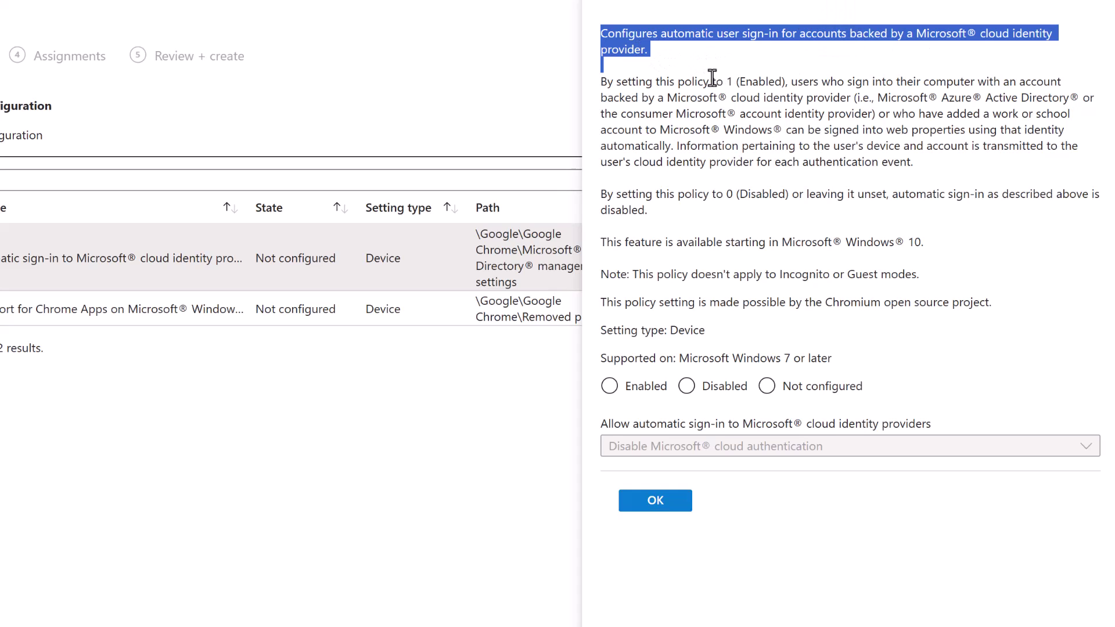
pyautogui.click(627, 395)
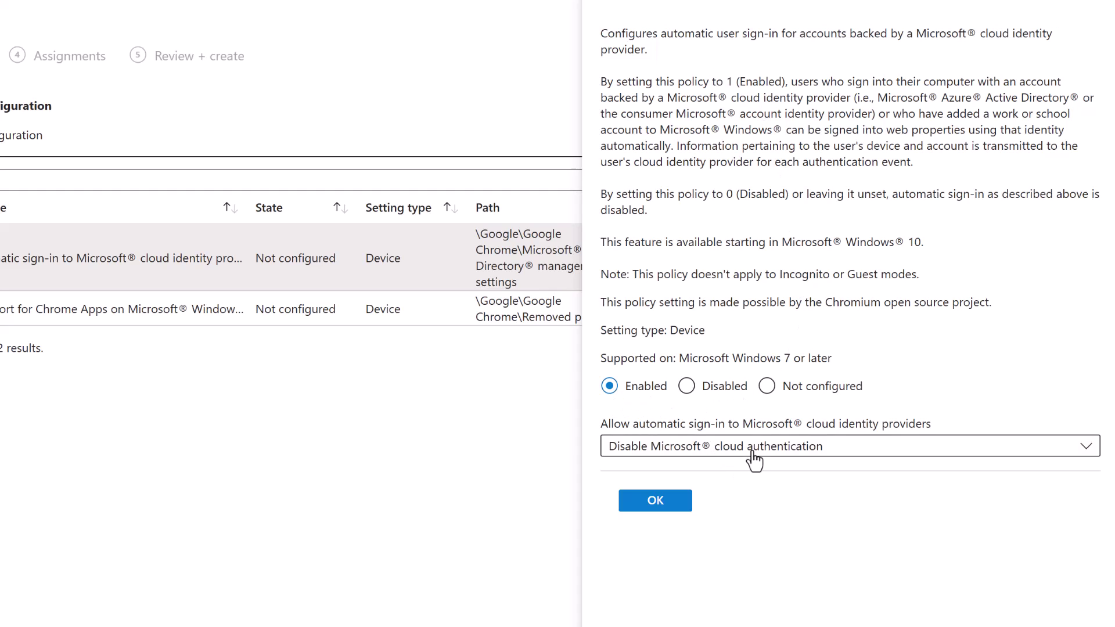
pyautogui.click(764, 460)
pyautogui.click(752, 503)
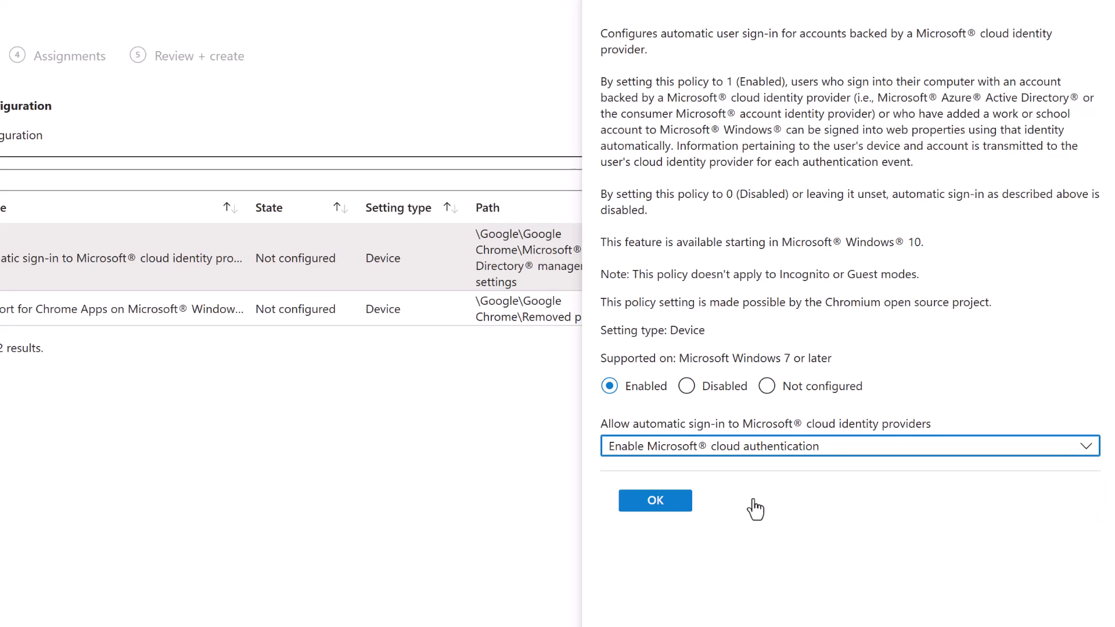
pyautogui.click(681, 510)
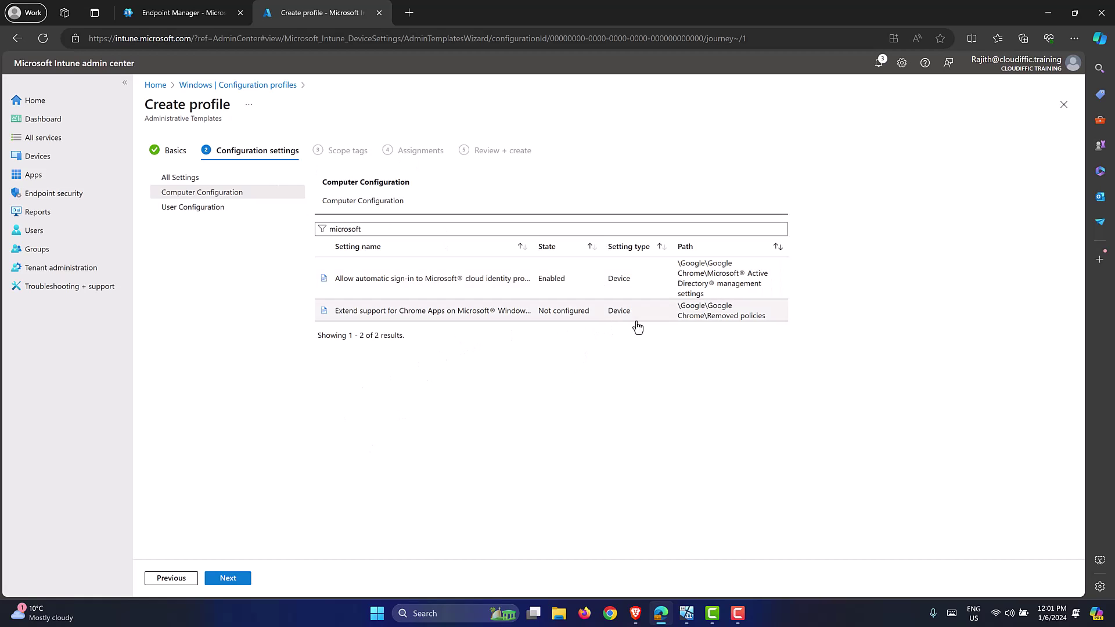
# Advance past Scope tags to Assignments and bring up Add groups for Included groups
pyautogui.click(239, 580)
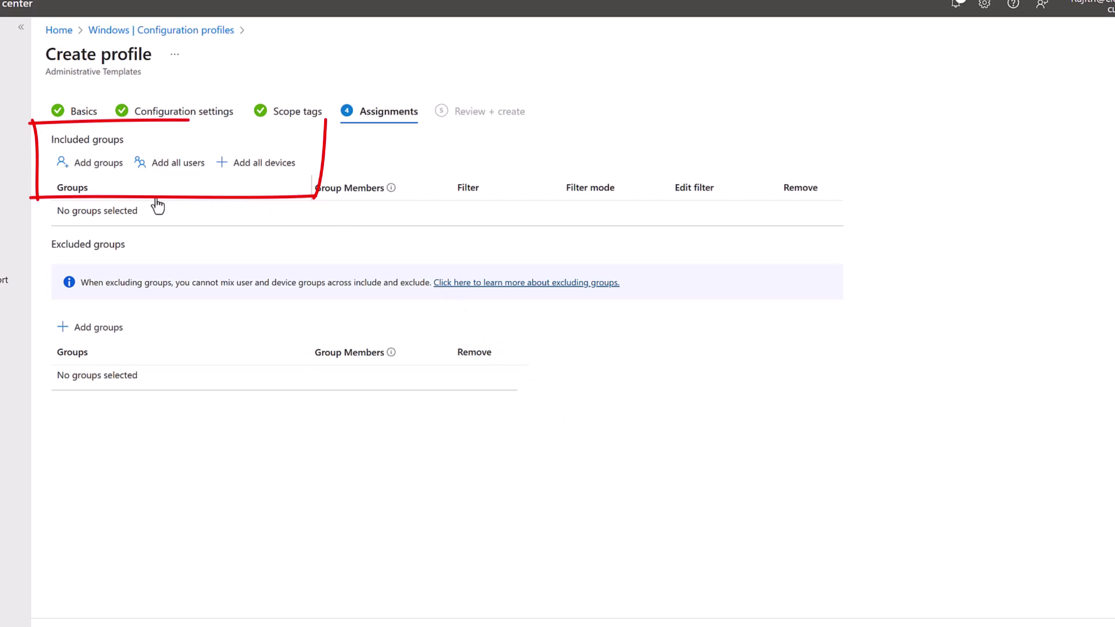
pyautogui.click(105, 169)
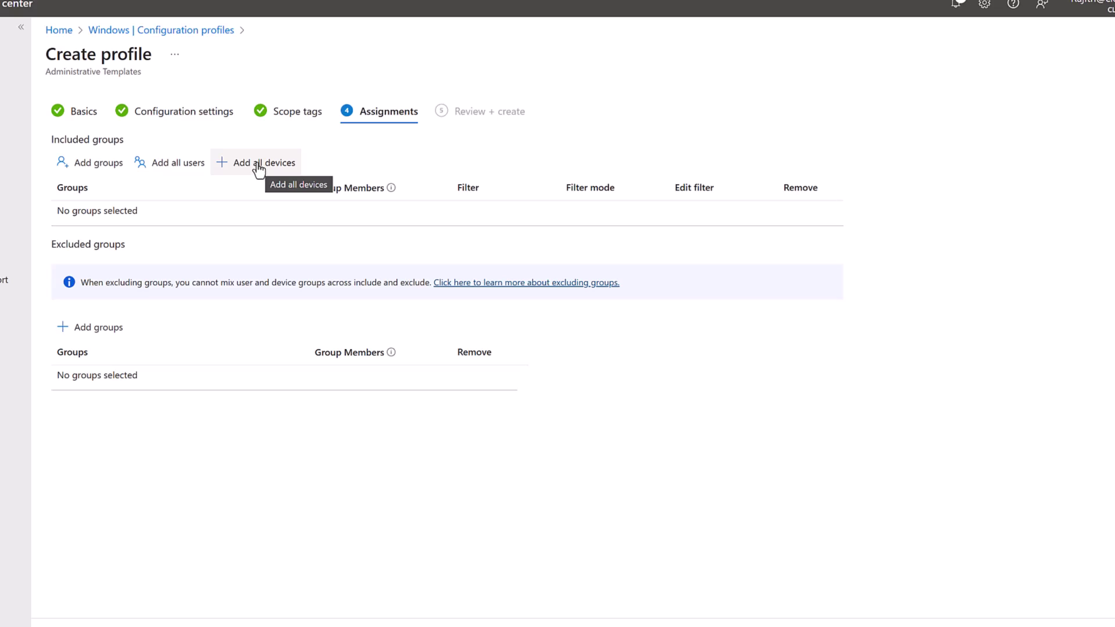
pyautogui.click(94, 172)
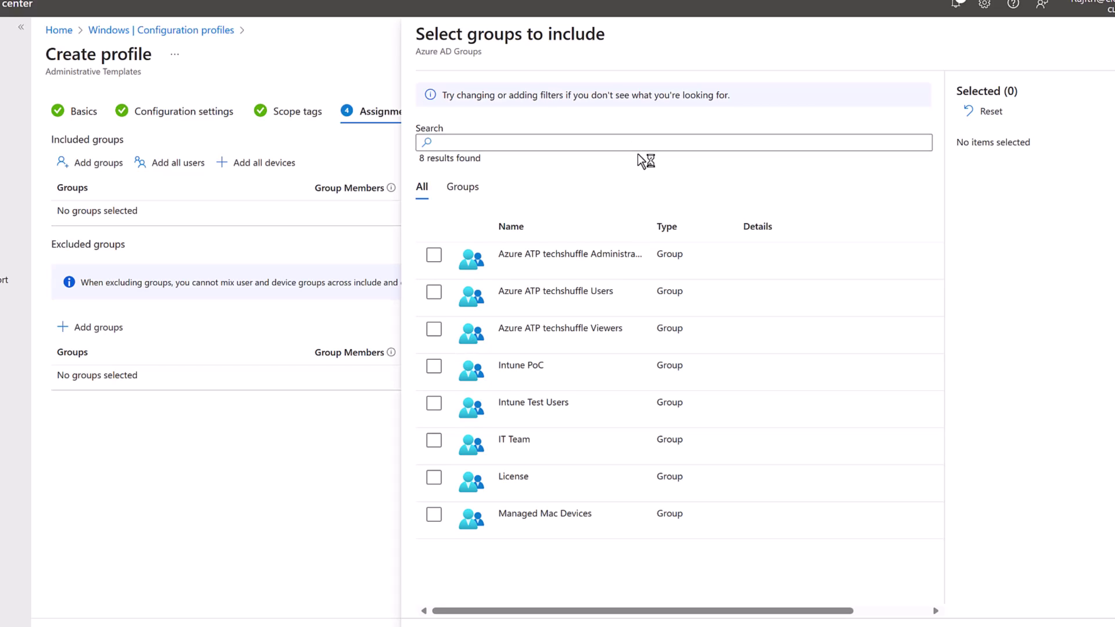
# Dismiss the group picker without adding Intune PoC, and include All devices instead
pyautogui.click(434, 366)
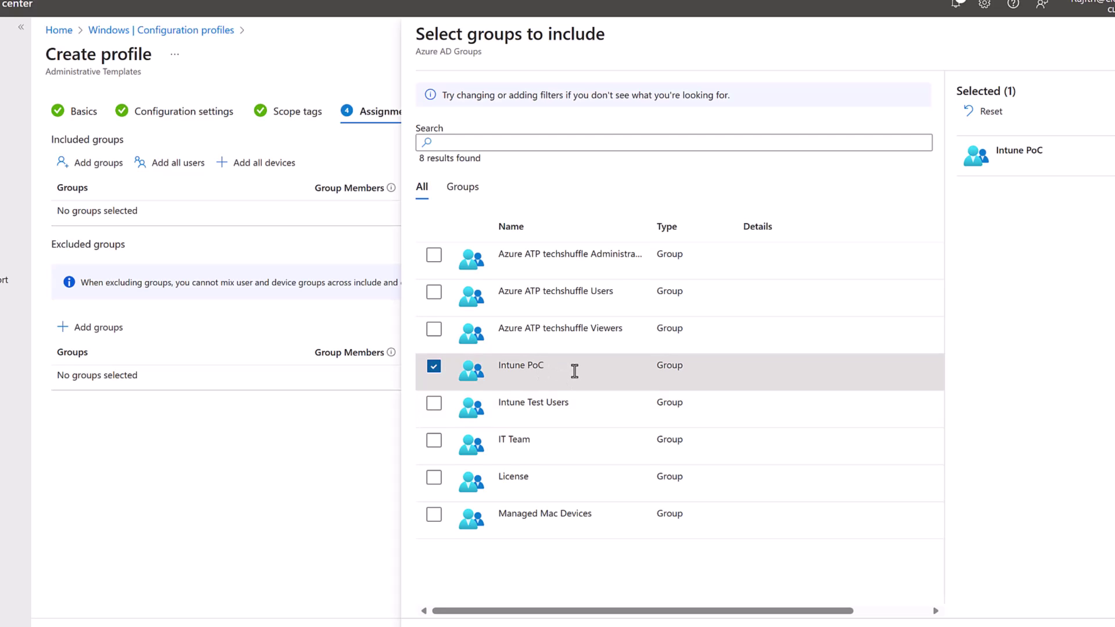
pyautogui.click(1062, 95)
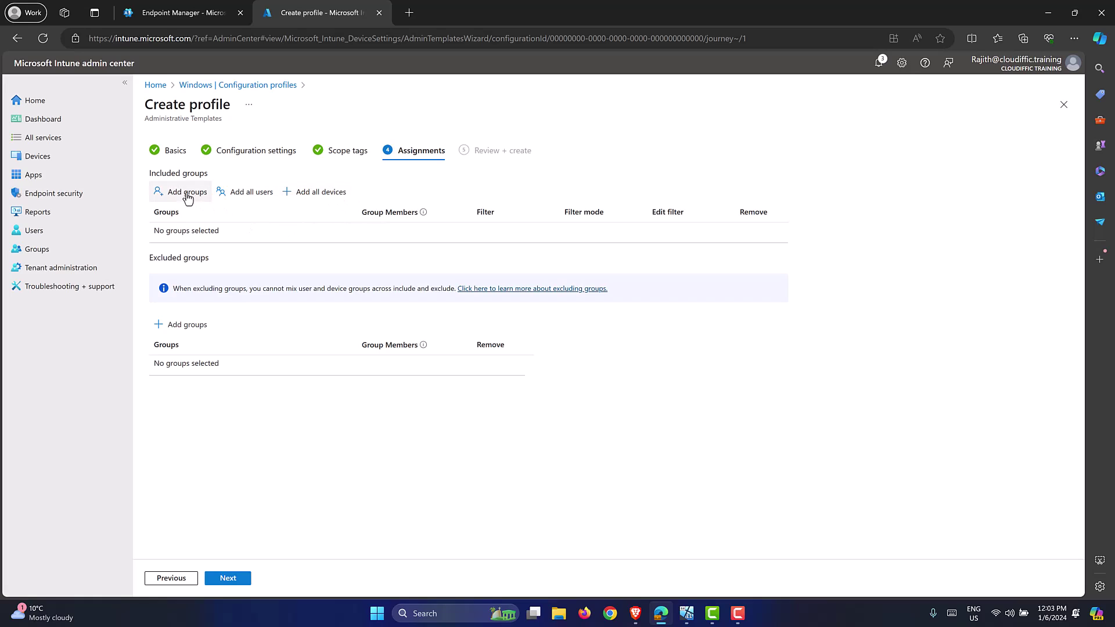
pyautogui.click(312, 198)
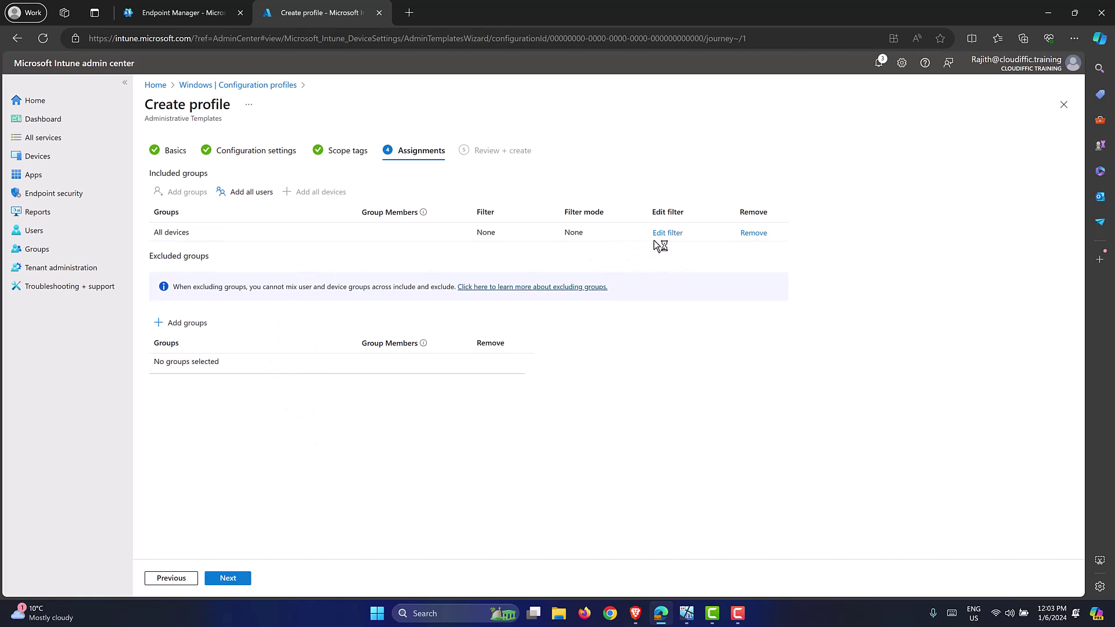
# Review the summary, create the Chrome SSO Settings profile, and refresh the profile list
pyautogui.click(232, 579)
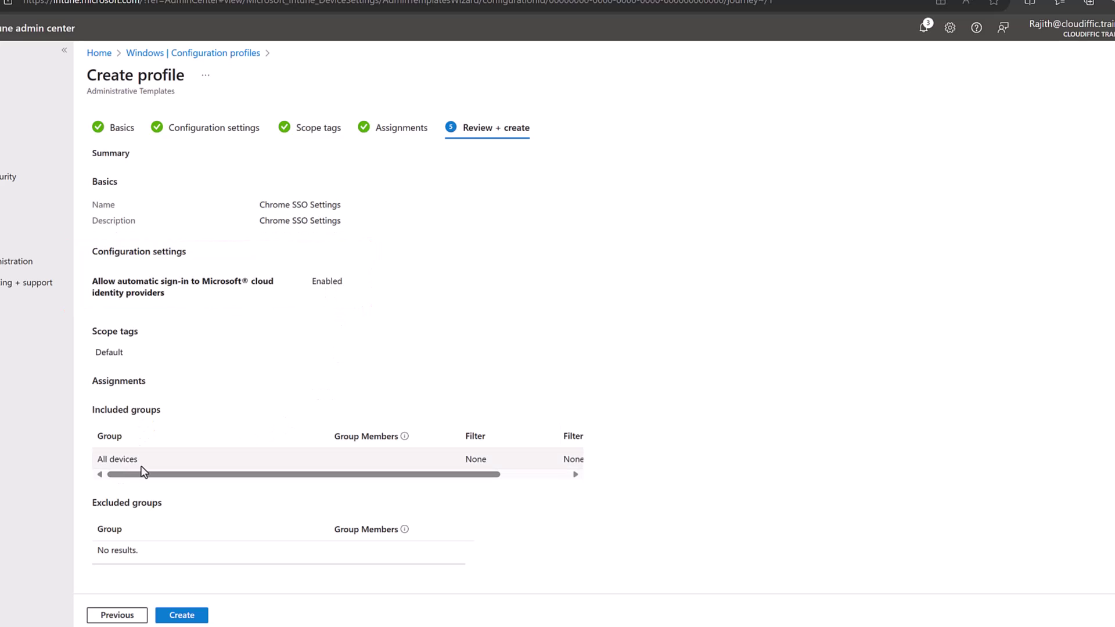
pyautogui.click(184, 617)
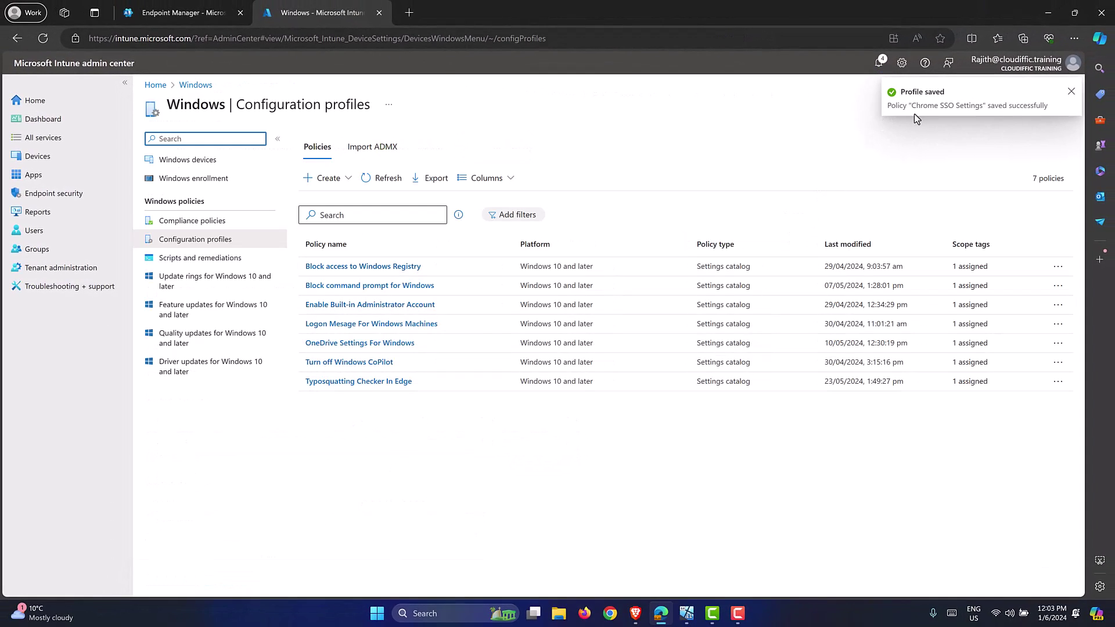
pyautogui.click(380, 180)
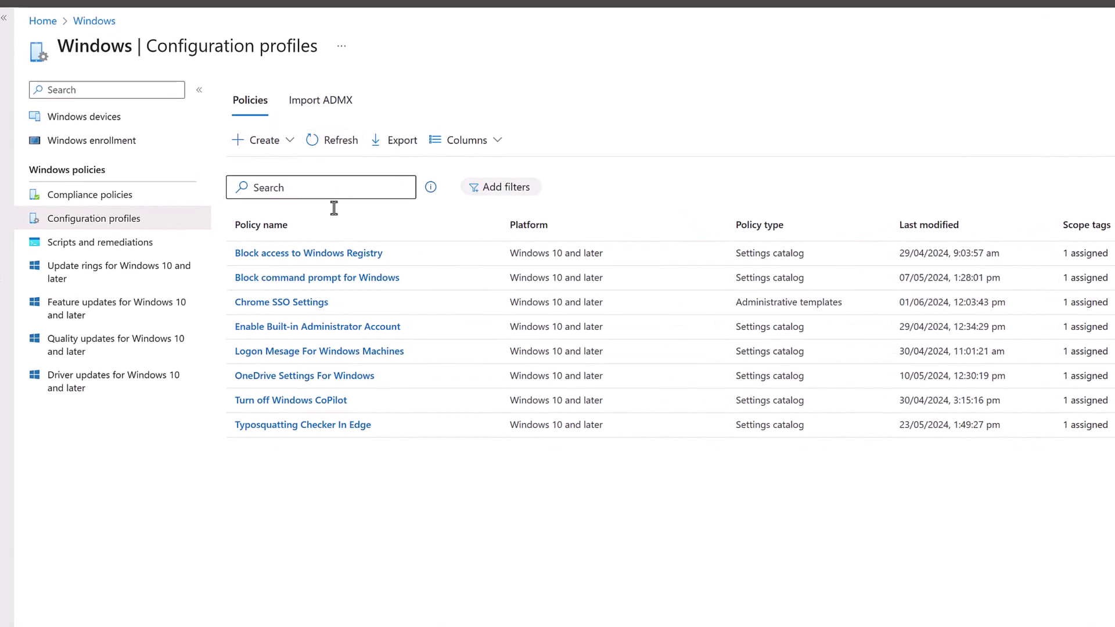
# Open the Chrome SSO Settings profile overview, which shows zero device check-ins
pyautogui.click(291, 304)
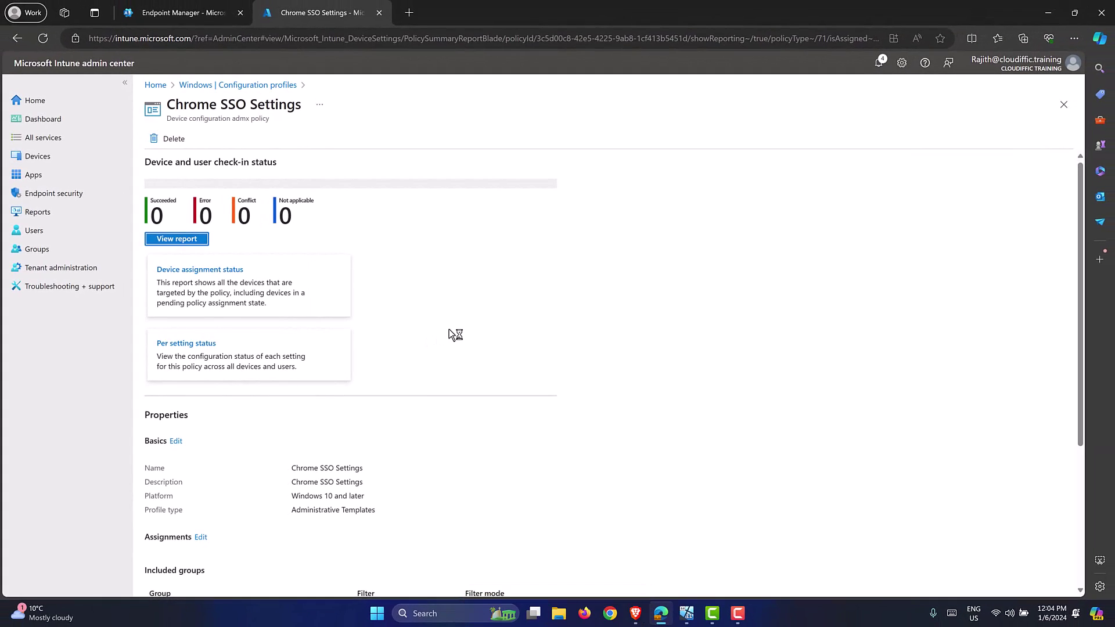
pyautogui.click(59, 166)
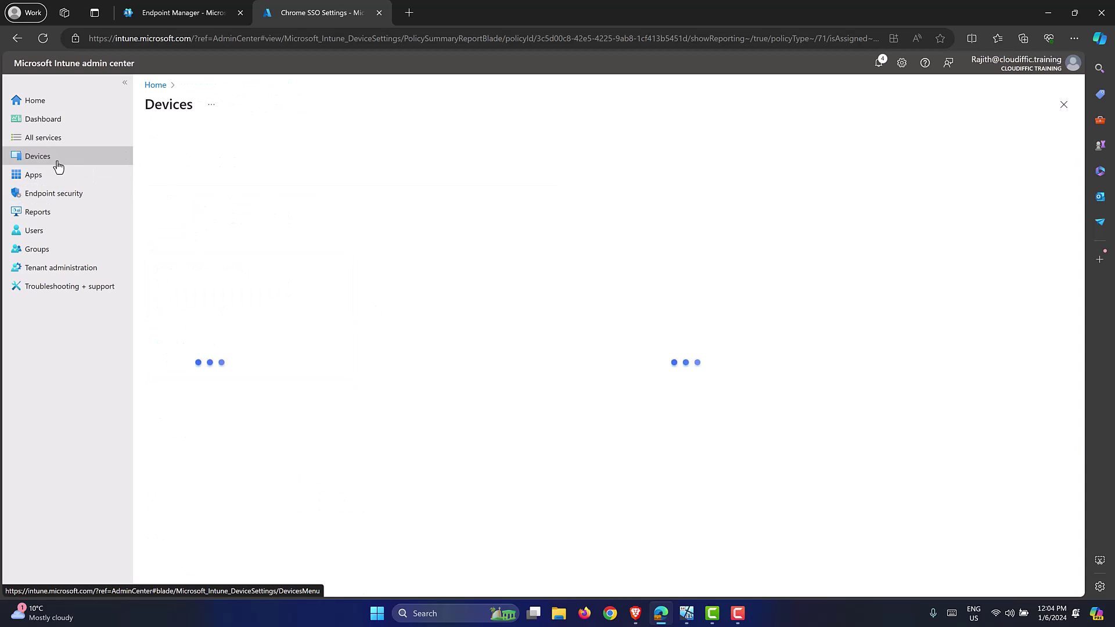
# Sync the CLOUDIFFIC-PC Windows device from Intune, then bring up the Win11 Intune VM
pyautogui.click(220, 238)
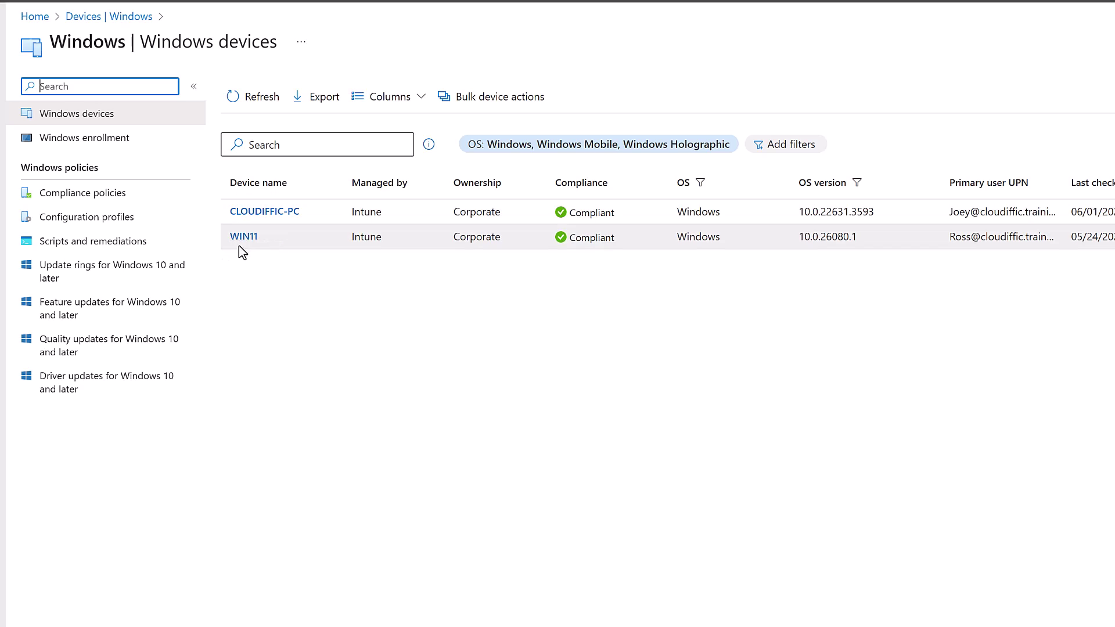
pyautogui.click(290, 218)
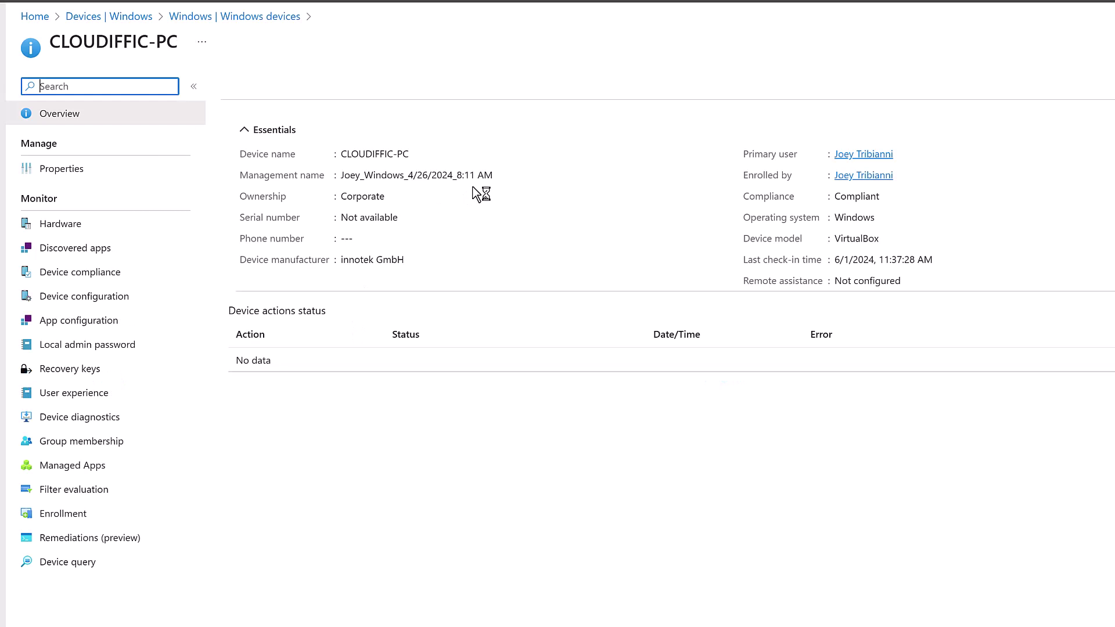
pyautogui.click(496, 88)
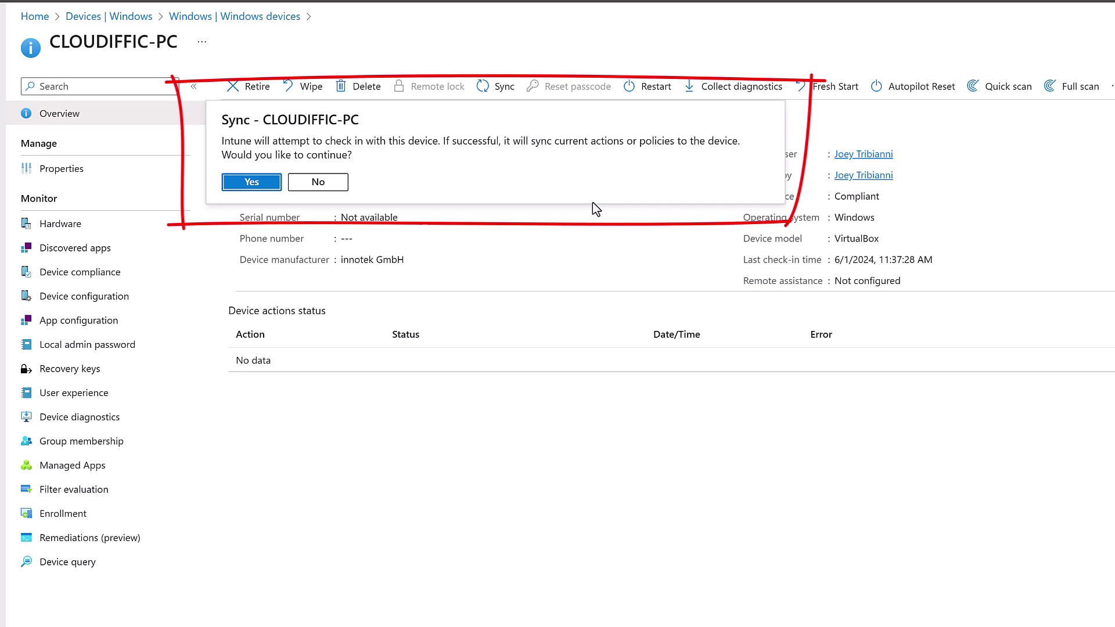
pyautogui.click(249, 183)
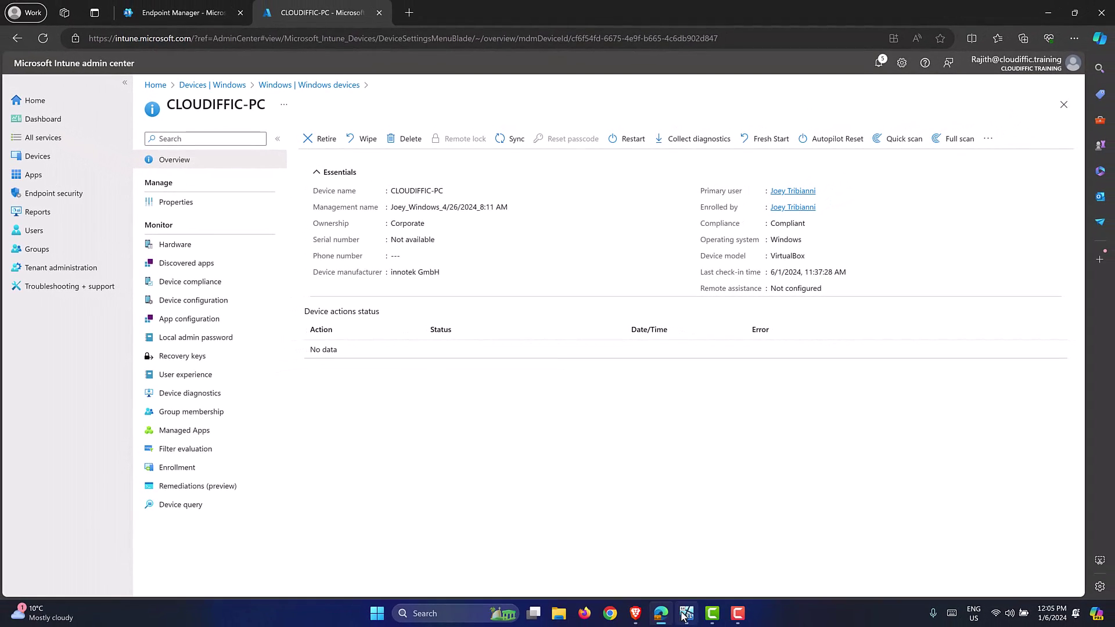
pyautogui.click(685, 613)
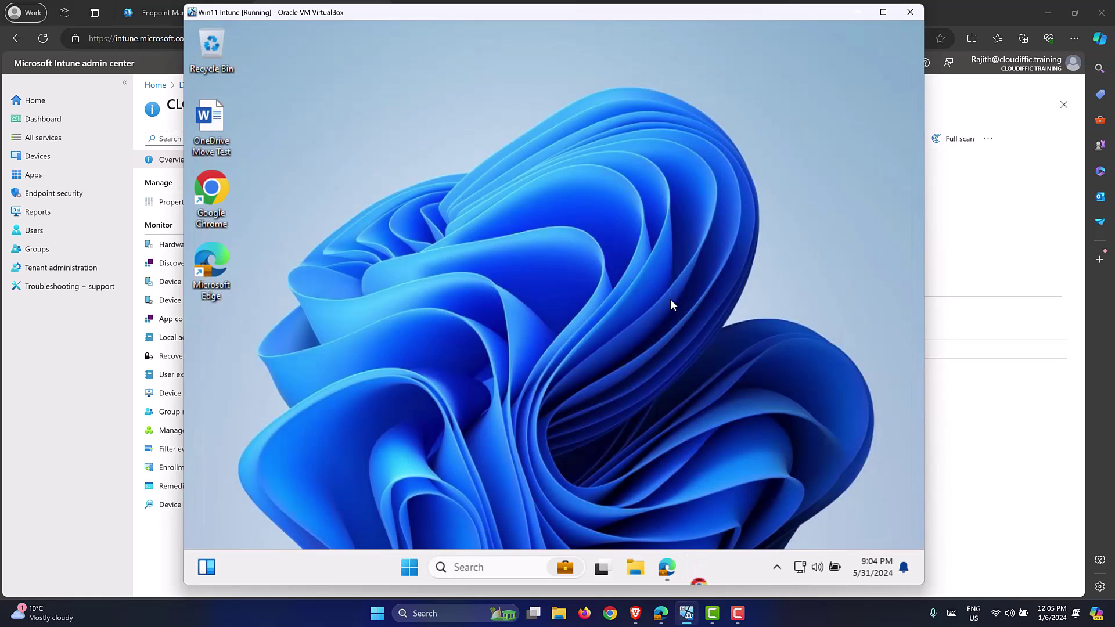
# Sync the work account from Windows Settings' Access work or school Info page, succeeding at 9:30:40 PM
pyautogui.press('super')
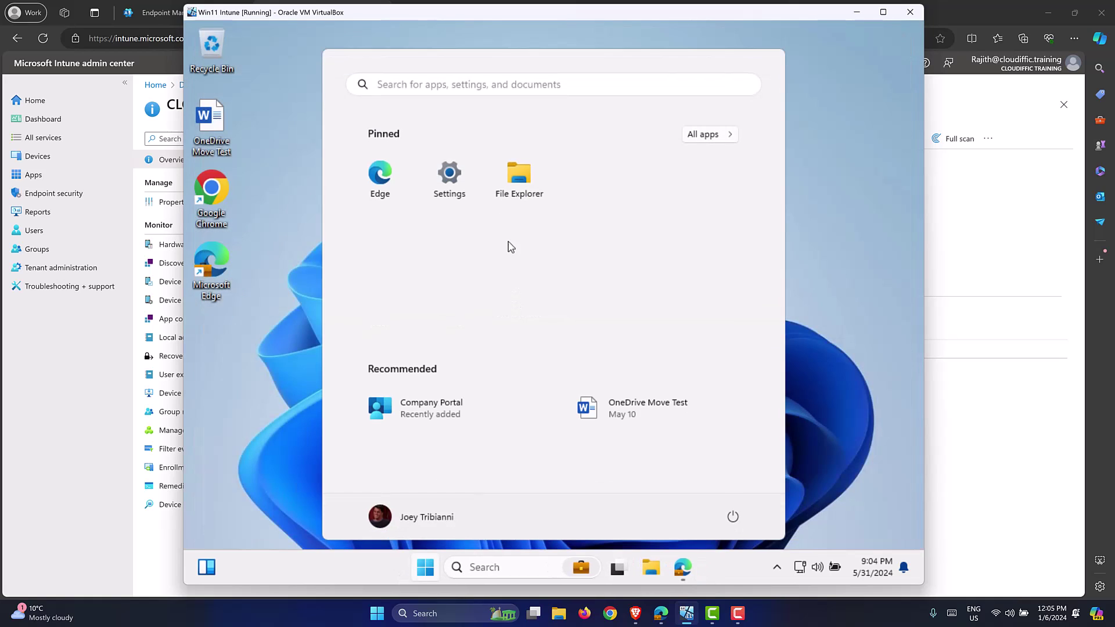
pyautogui.click(464, 190)
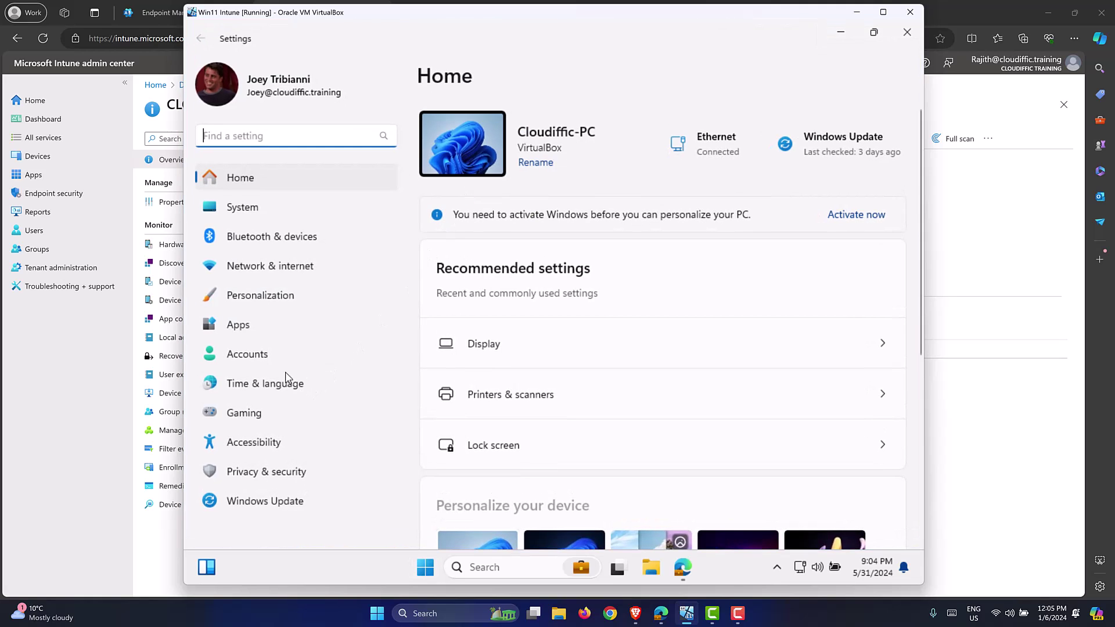
pyautogui.click(257, 354)
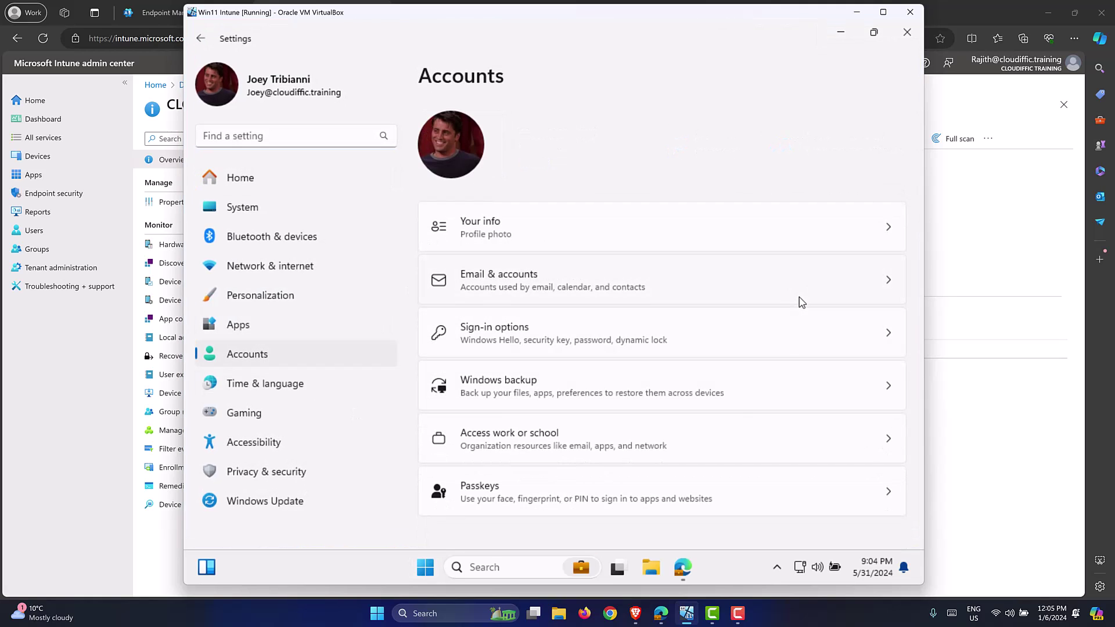
pyautogui.click(530, 445)
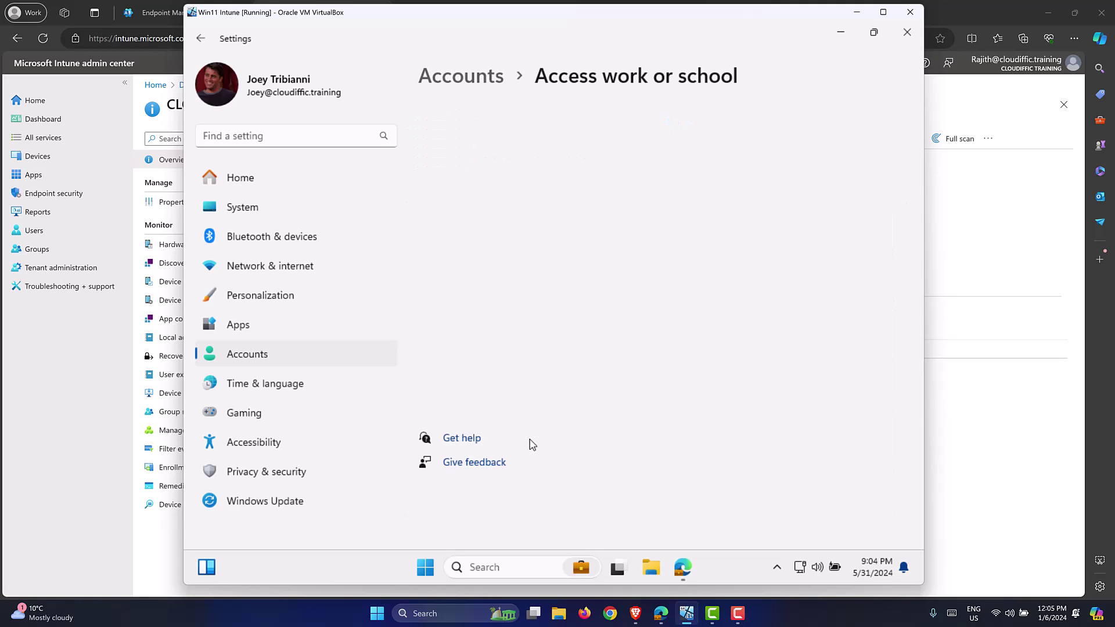
pyautogui.click(888, 235)
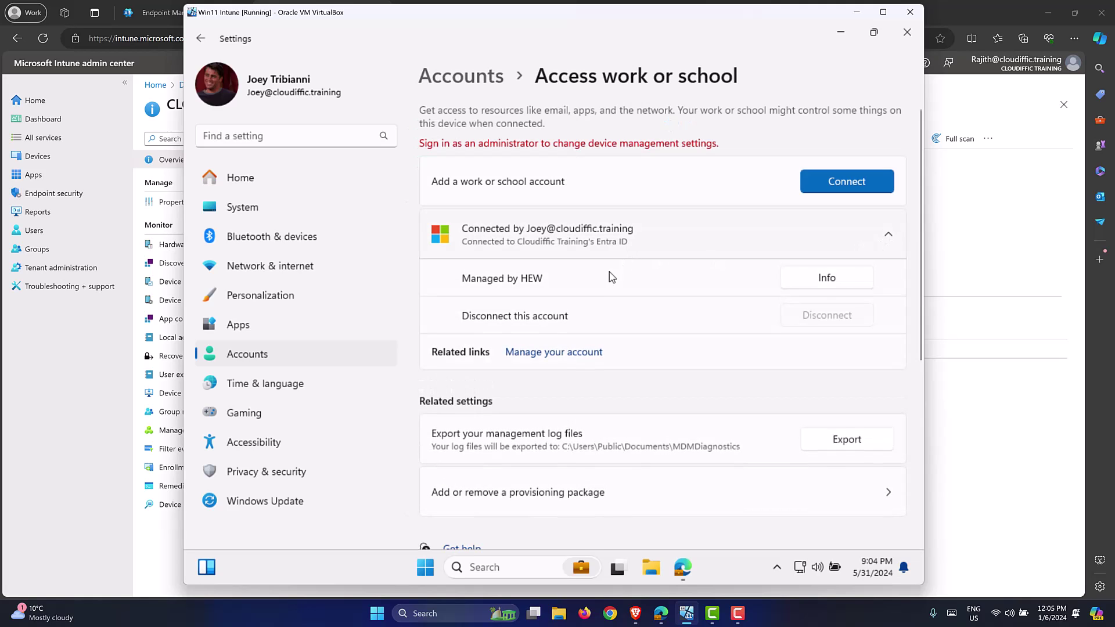
pyautogui.click(815, 281)
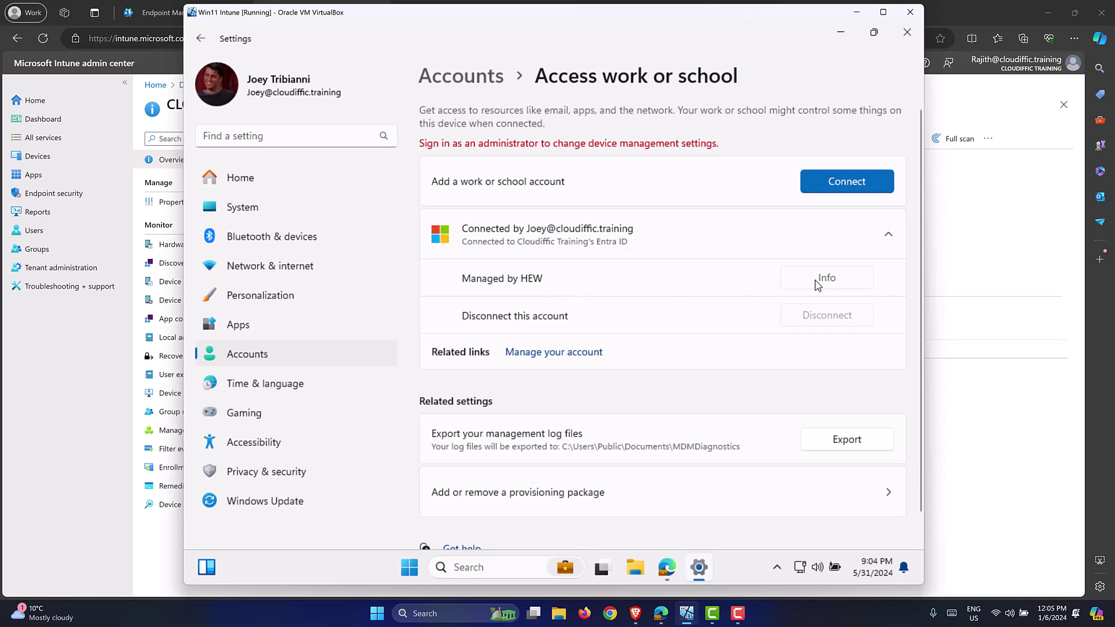
pyautogui.scroll(-6, 827, 260)
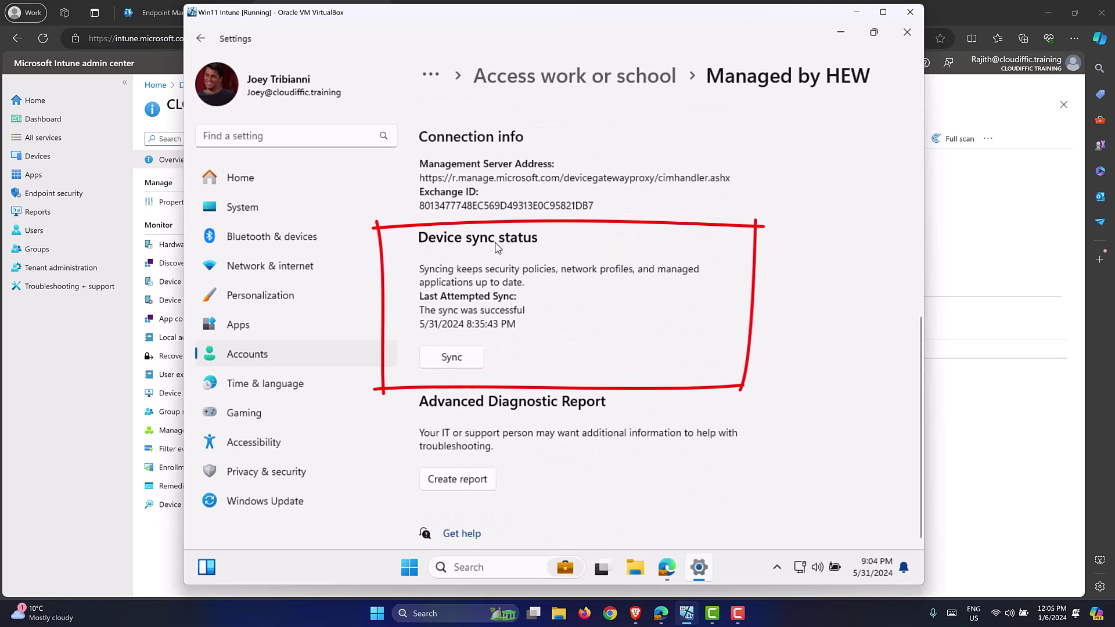
pyautogui.click(459, 358)
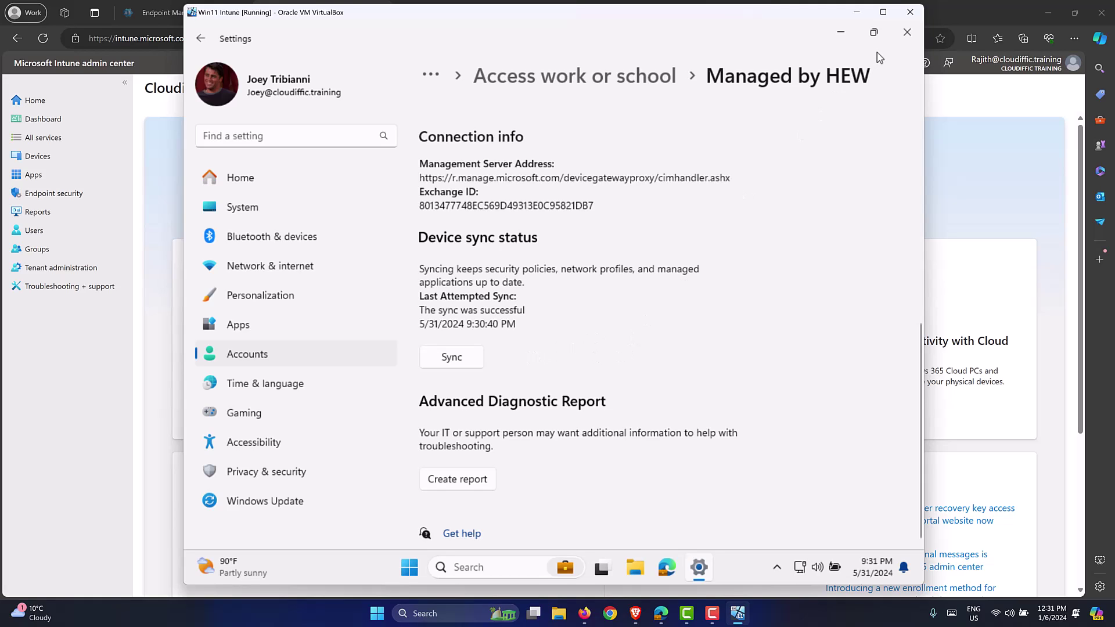
pyautogui.click(906, 32)
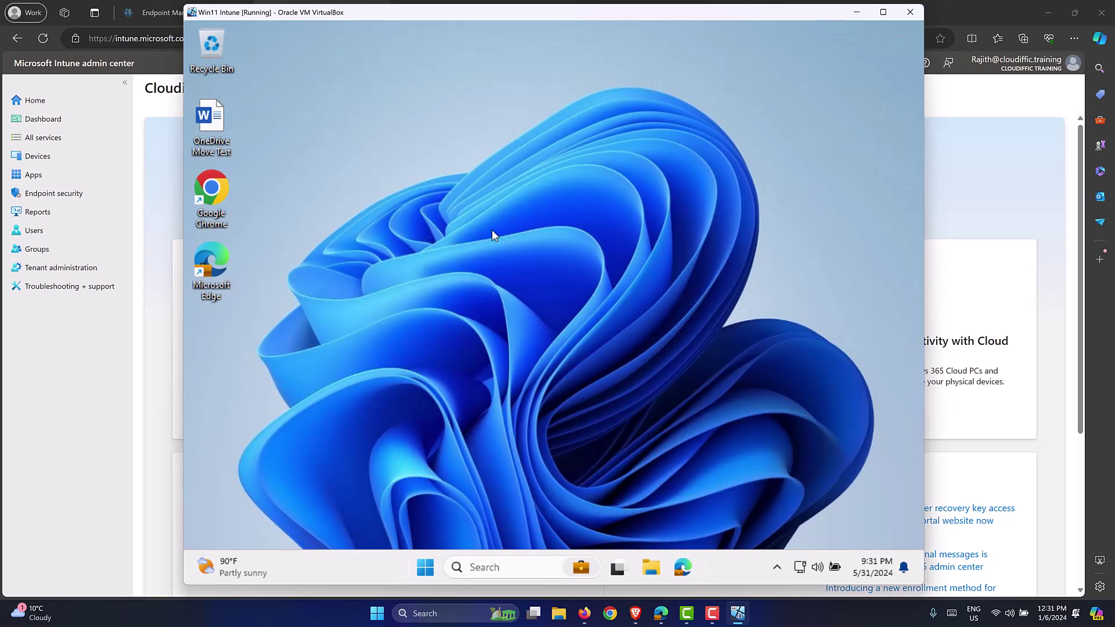
# Launch Chrome in the VM, dismiss the restore prompt, and go to office.com
pyautogui.doubleClick(212, 188)
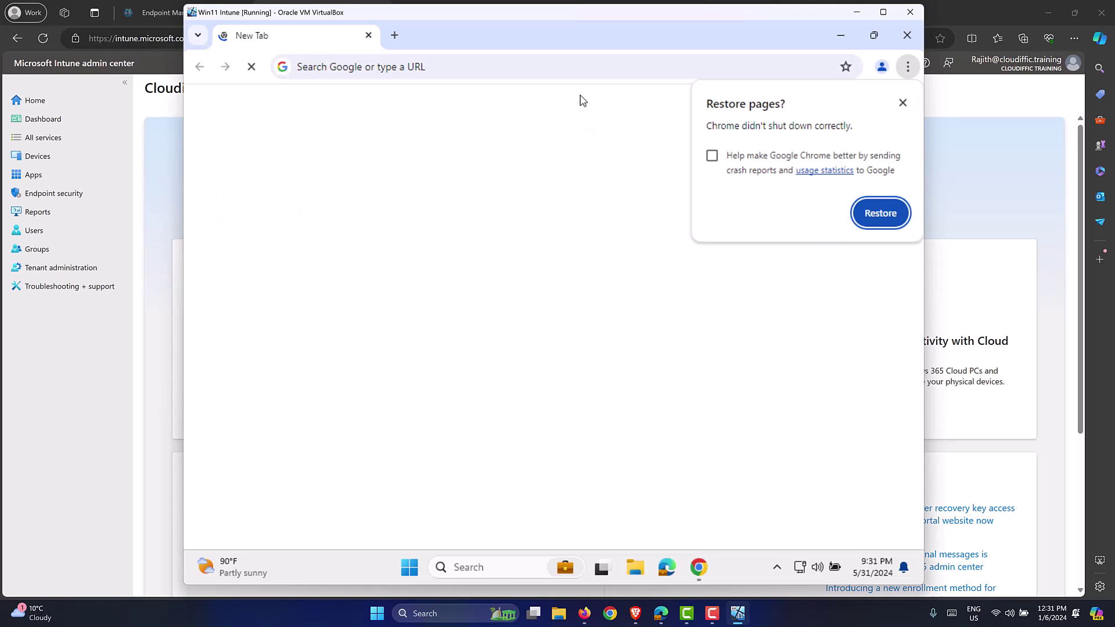
pyautogui.click(902, 104)
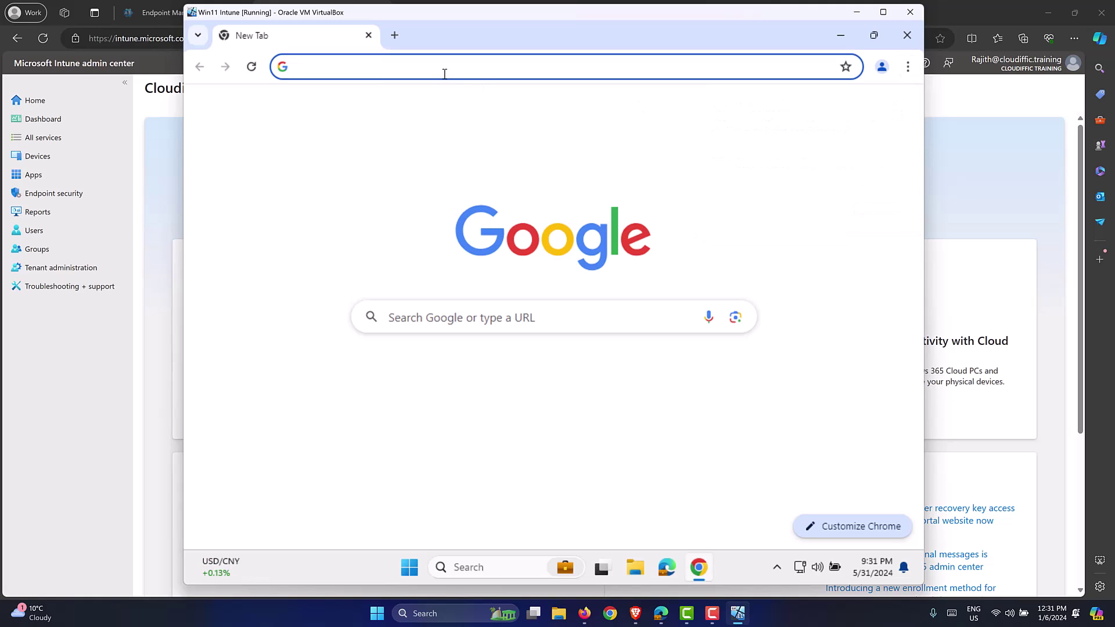
pyautogui.write('office.com')
pyautogui.press('Return')
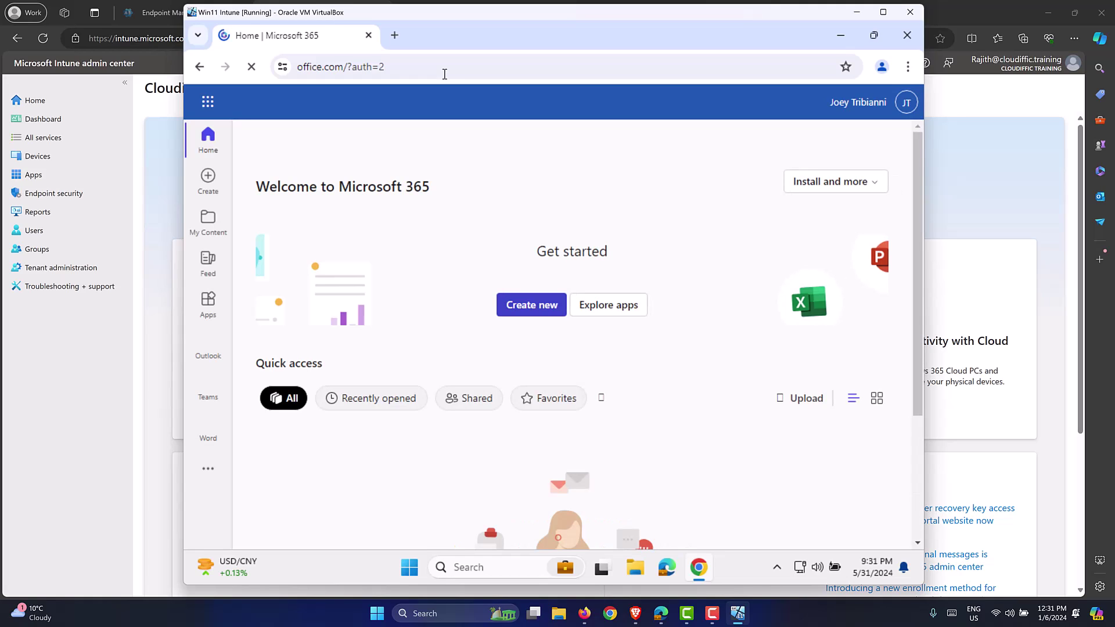
# Open Outlook mail from Microsoft 365 apps already signed in, then close Chrome and minimize the VM
pyautogui.click(207, 305)
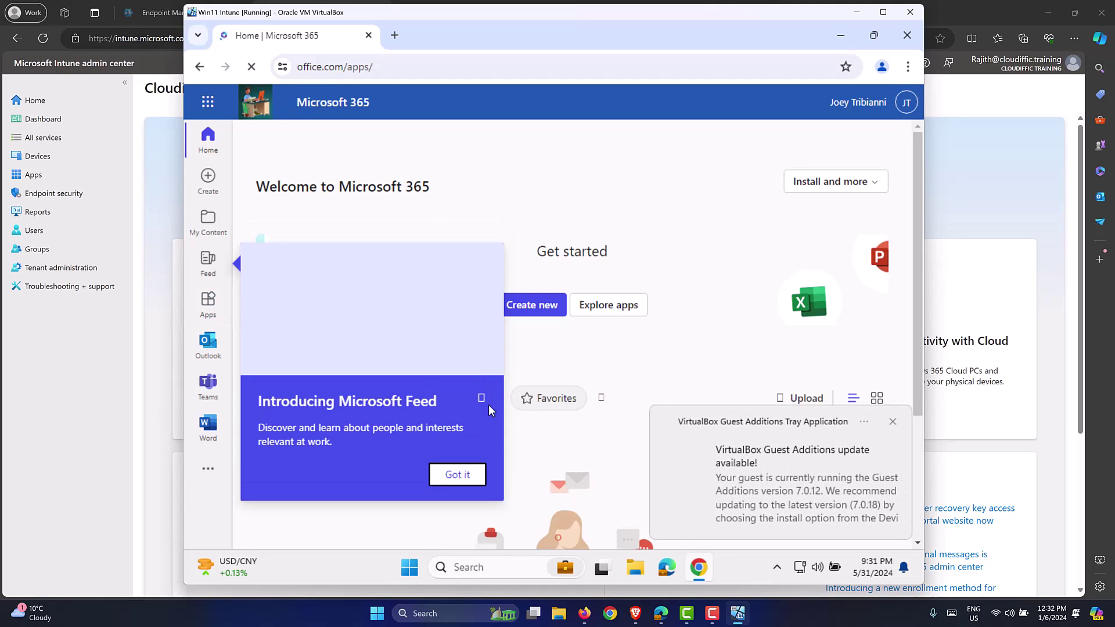
pyautogui.click(893, 423)
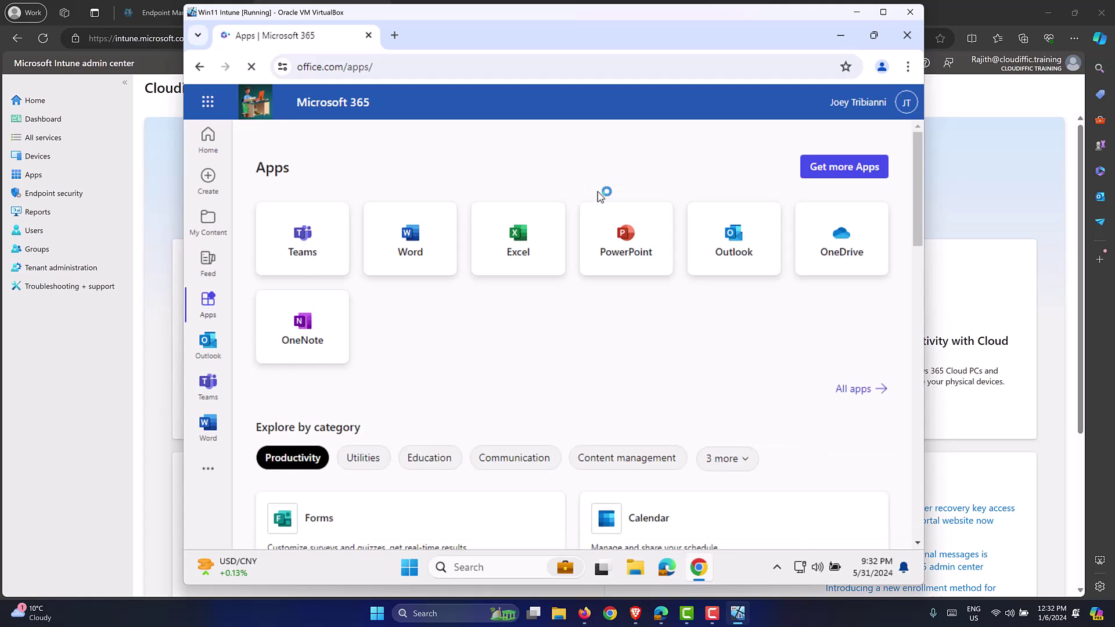
pyautogui.click(735, 246)
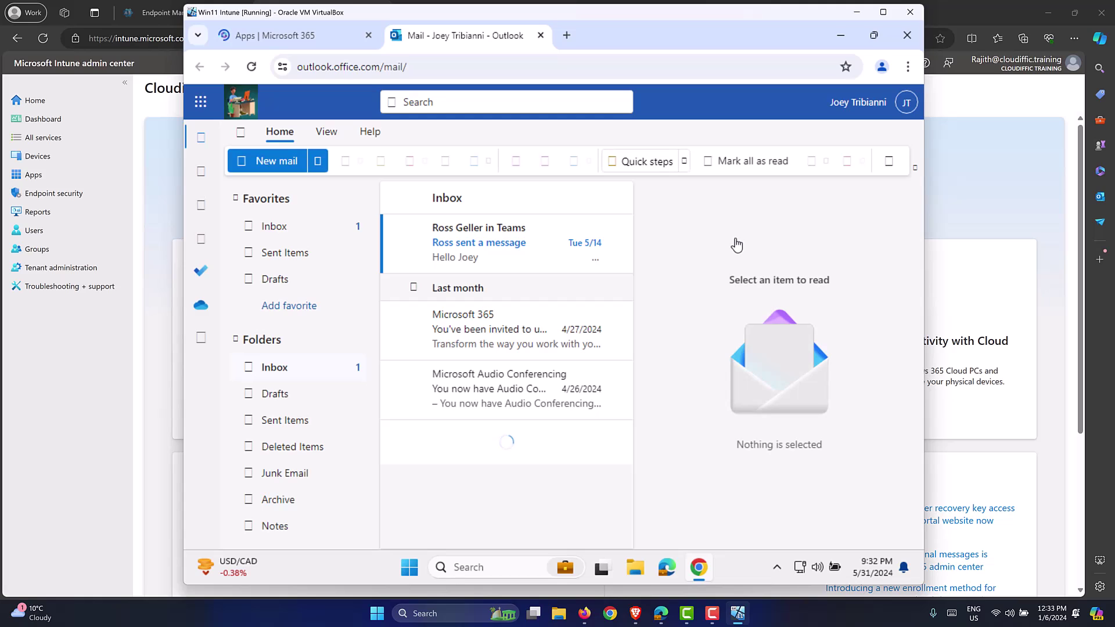
pyautogui.click(907, 35)
pyautogui.click(858, 13)
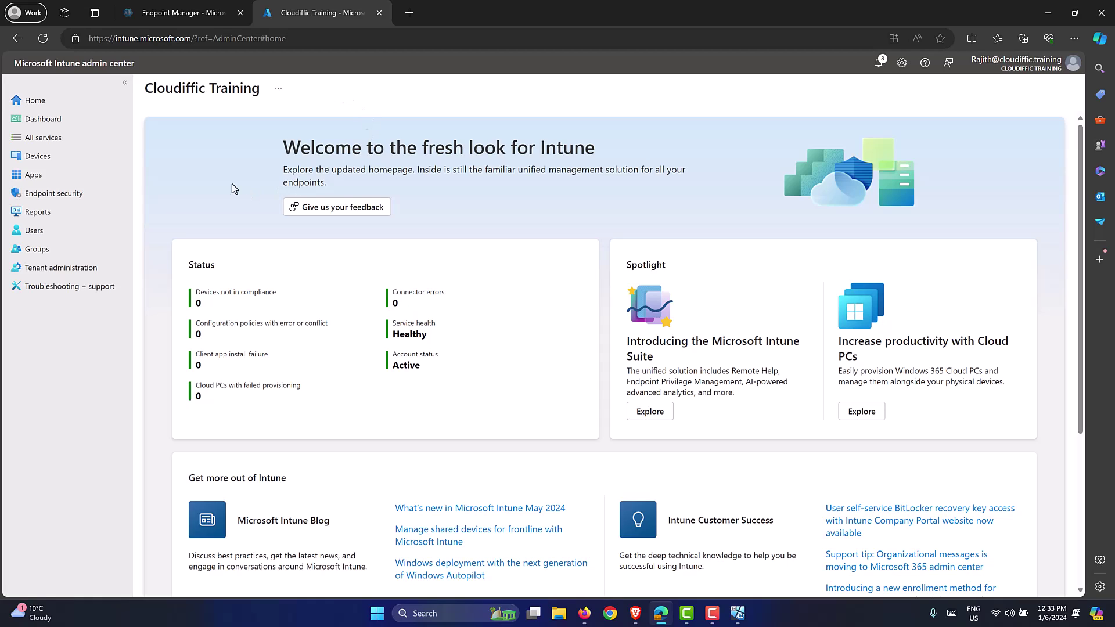
# Open the Chrome SSO Settings check-in report, showing CLOUDIFFIC-PC with Success status
pyautogui.click(66, 161)
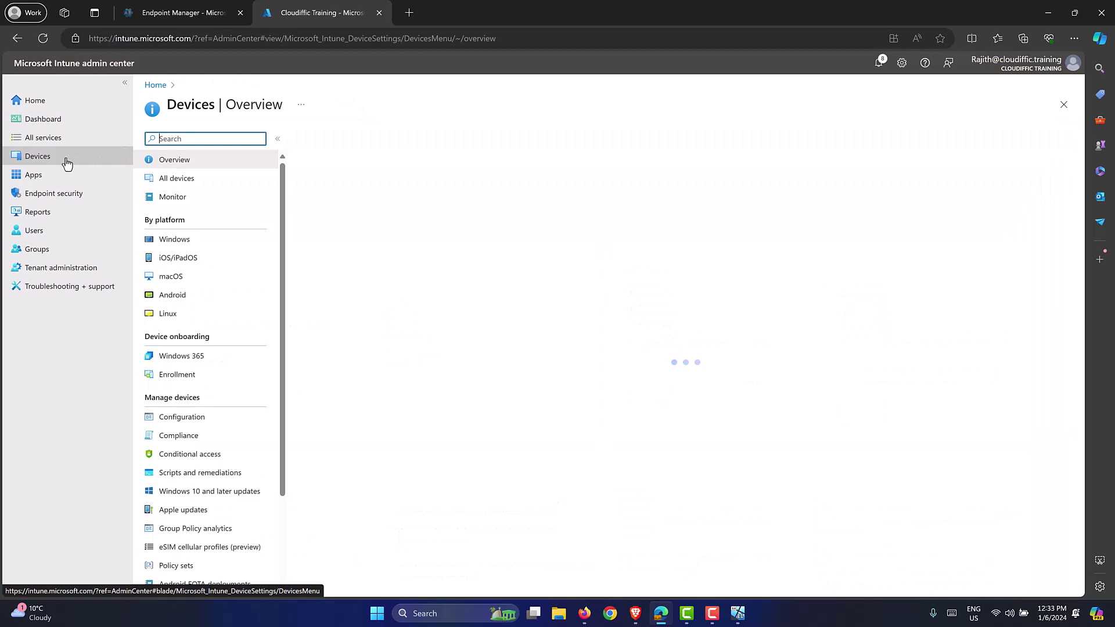
pyautogui.click(174, 238)
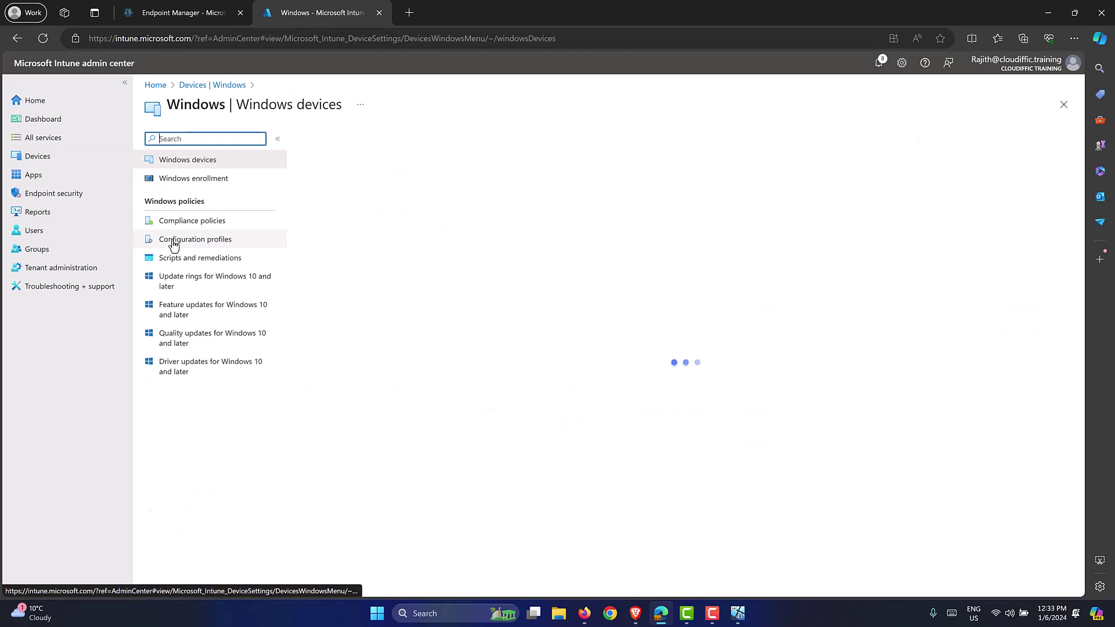
pyautogui.click(199, 240)
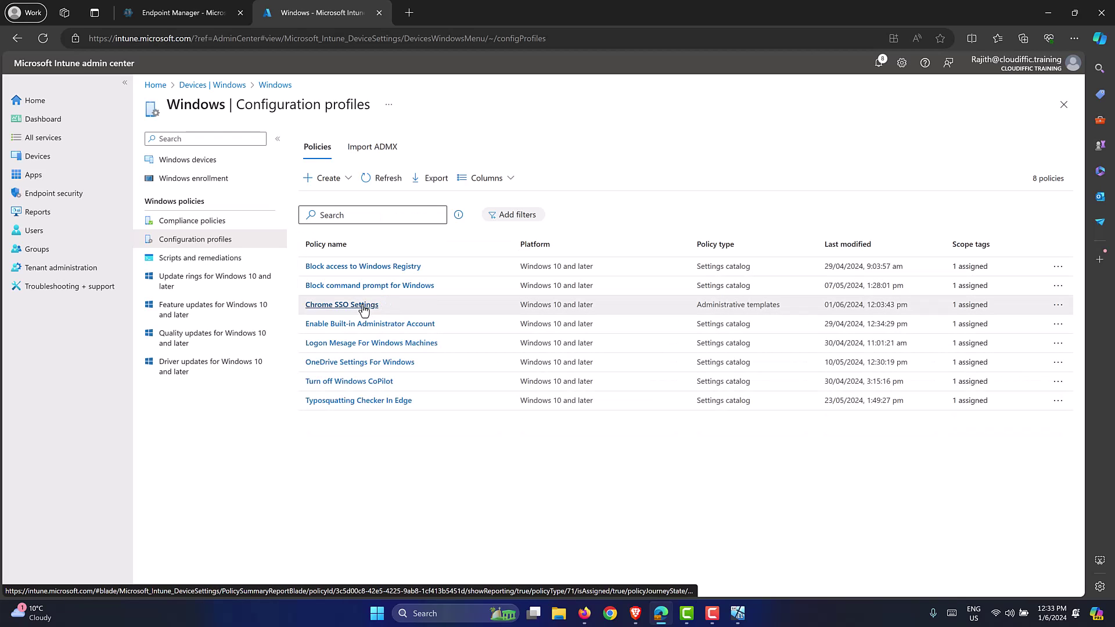
pyautogui.click(365, 306)
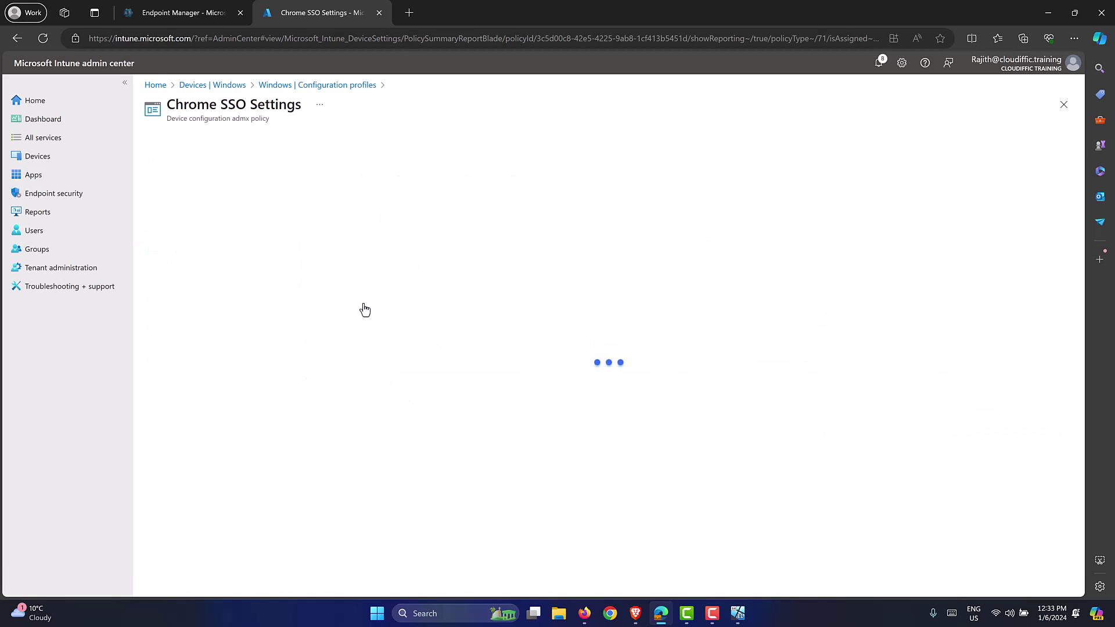
pyautogui.click(516, 194)
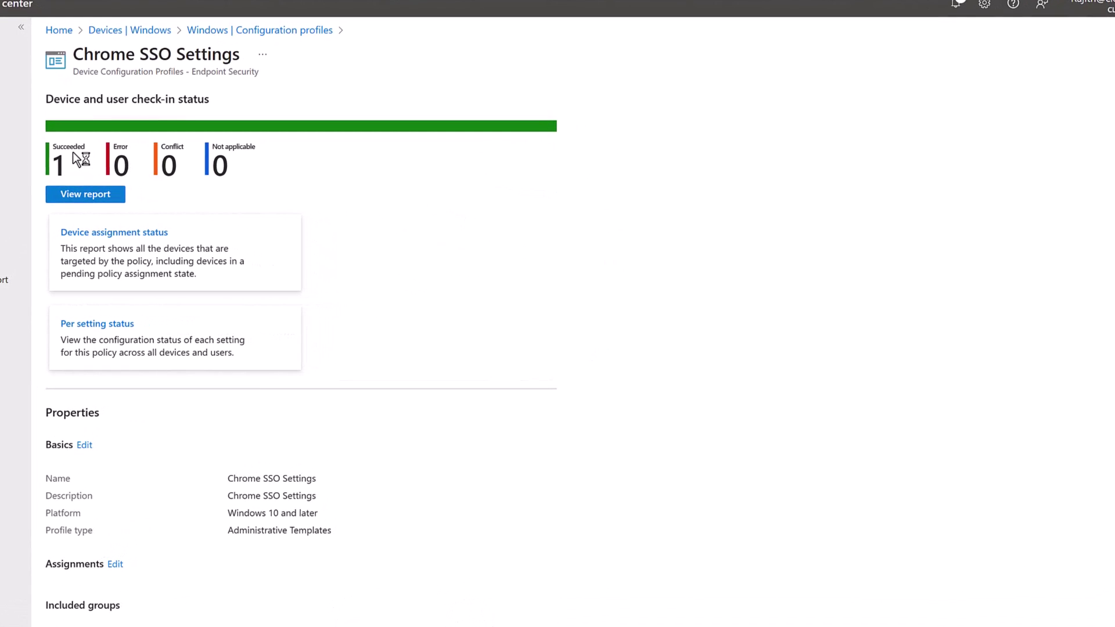
pyautogui.click(91, 200)
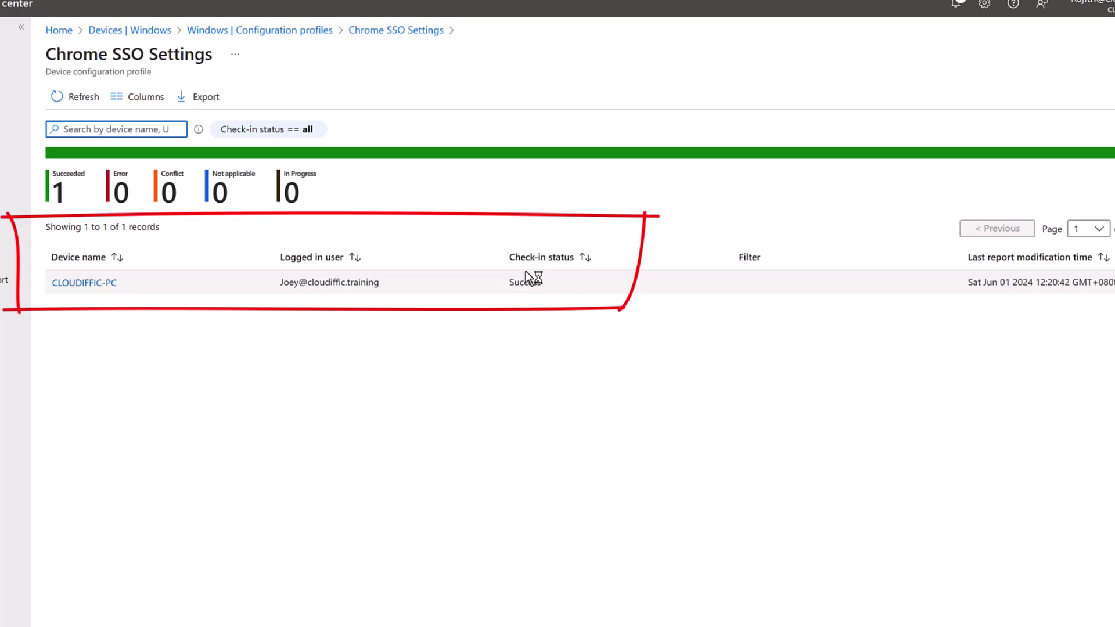
# Go back to the Chrome SSO Settings overview, showing 1 succeeded check-in and no errors
pyautogui.click(404, 33)
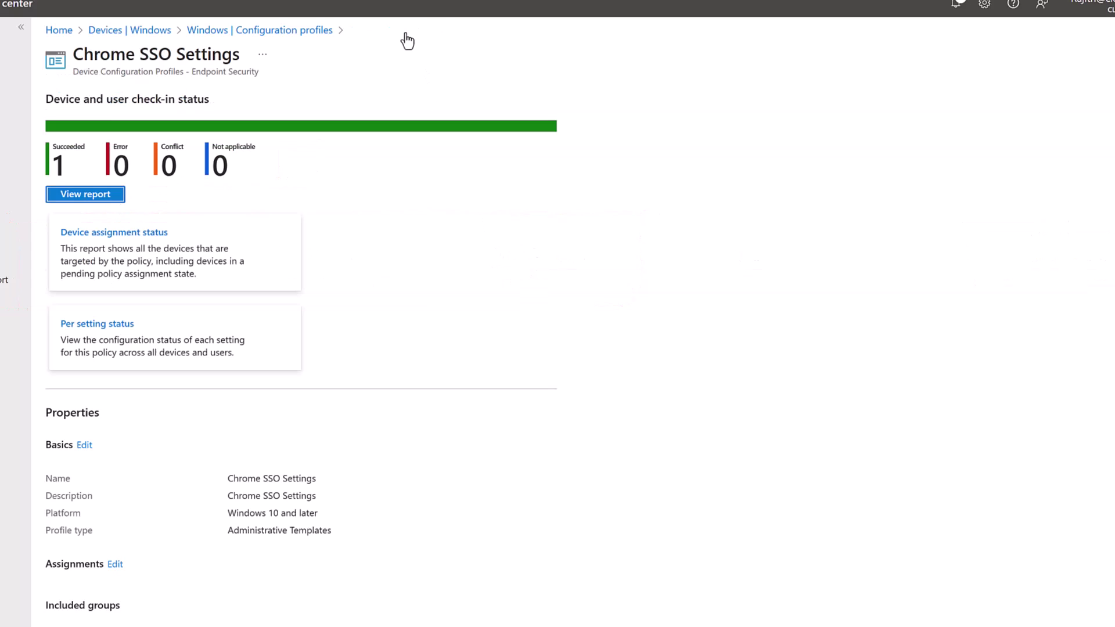